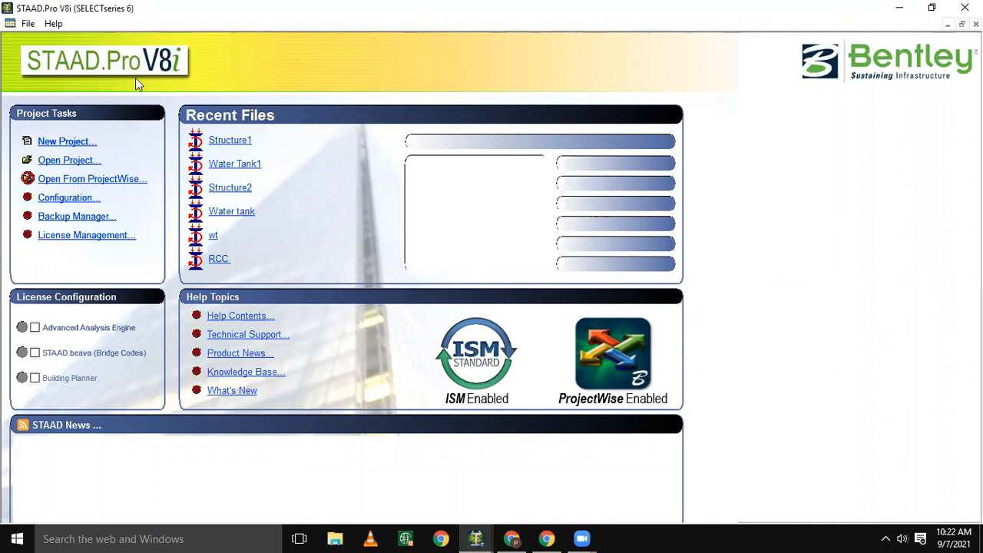
Start a new Space model project and name the file STEEL ST.
click(49, 144)
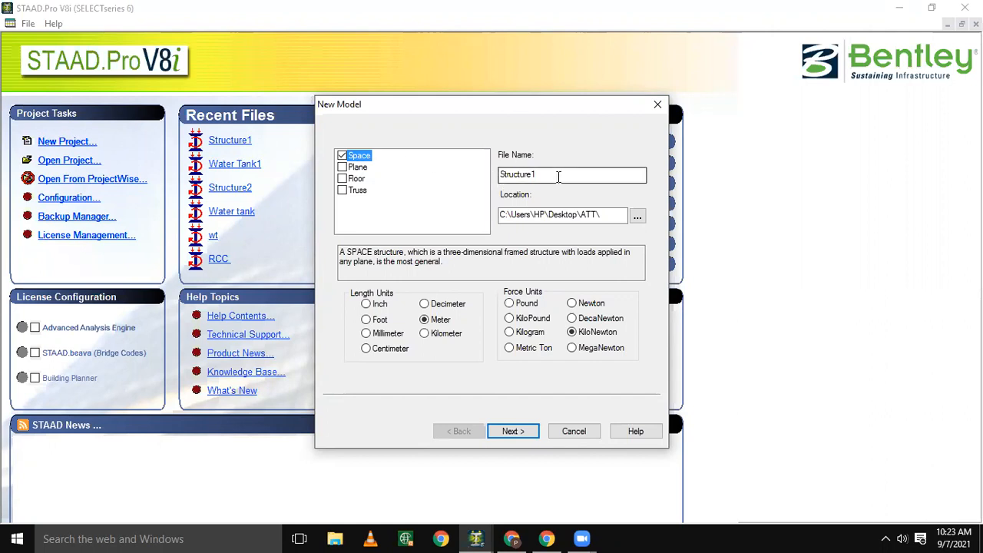
drag(557, 175, 481, 181)
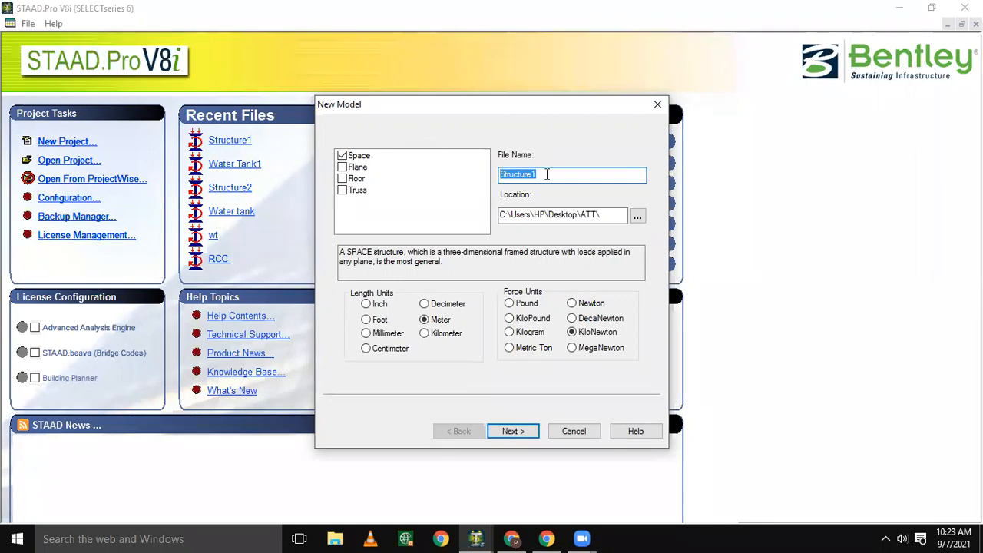
text(ST)
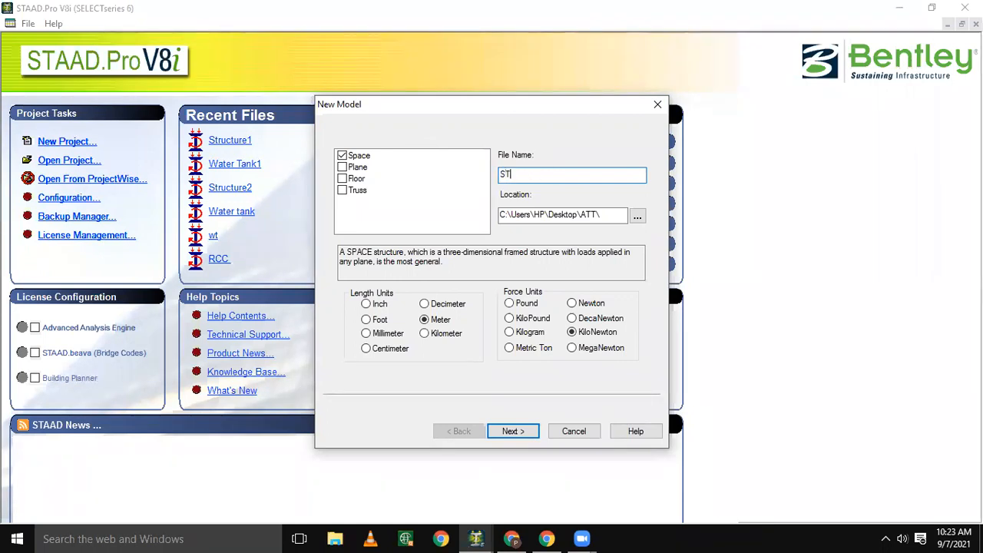
text(EEL)
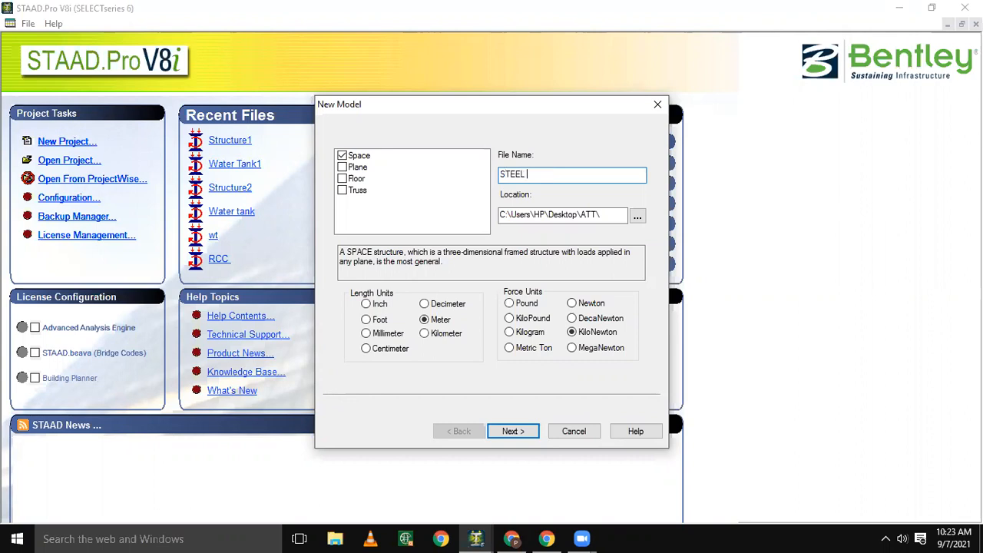
text( ST.)
Choose the Desktop\ATT folder as location, keep meter and kilonewton units, and create the model starting with Add Beam.
click(632, 217)
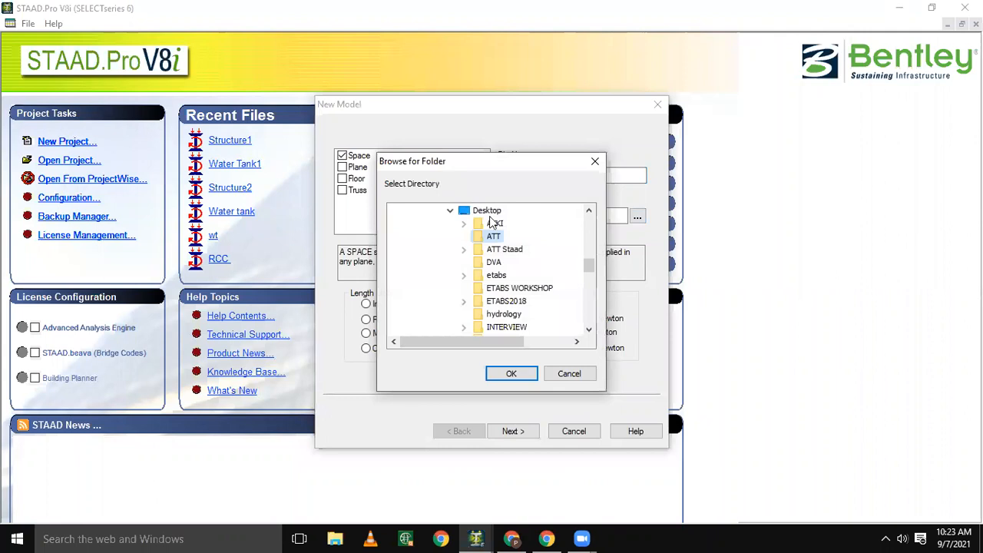
click(512, 374)
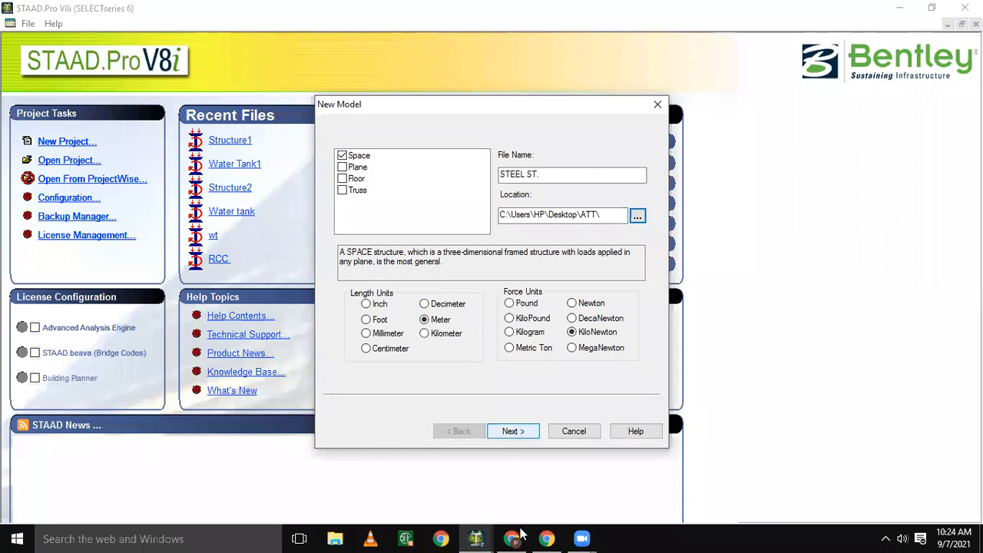
click(510, 431)
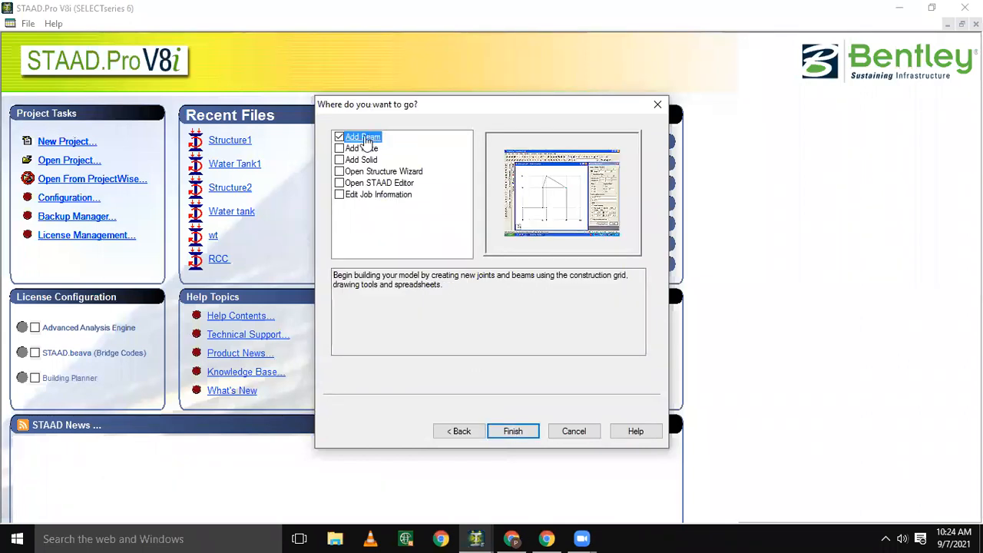
click(513, 431)
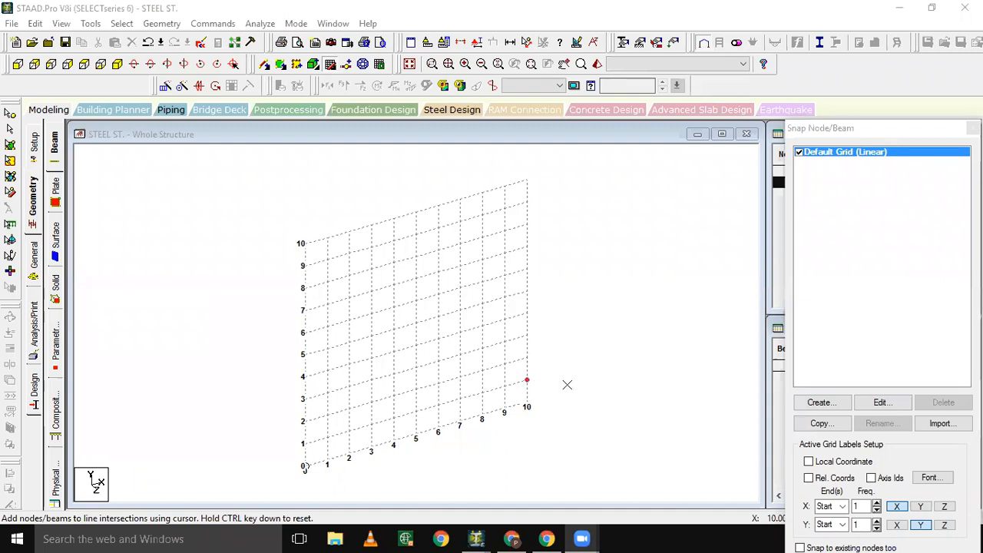
click(503, 363)
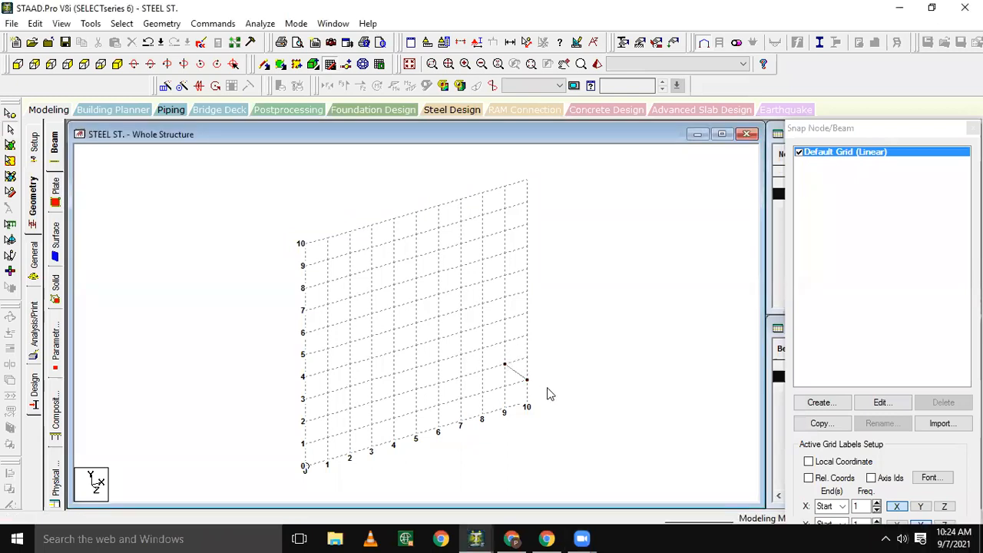
drag(482, 389, 454, 390)
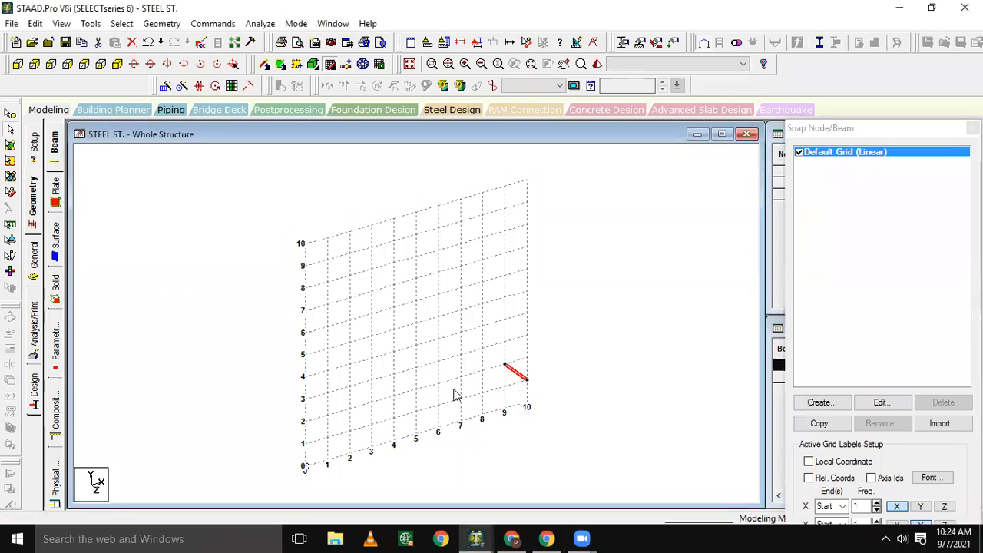
key(Delete)
key(Return)
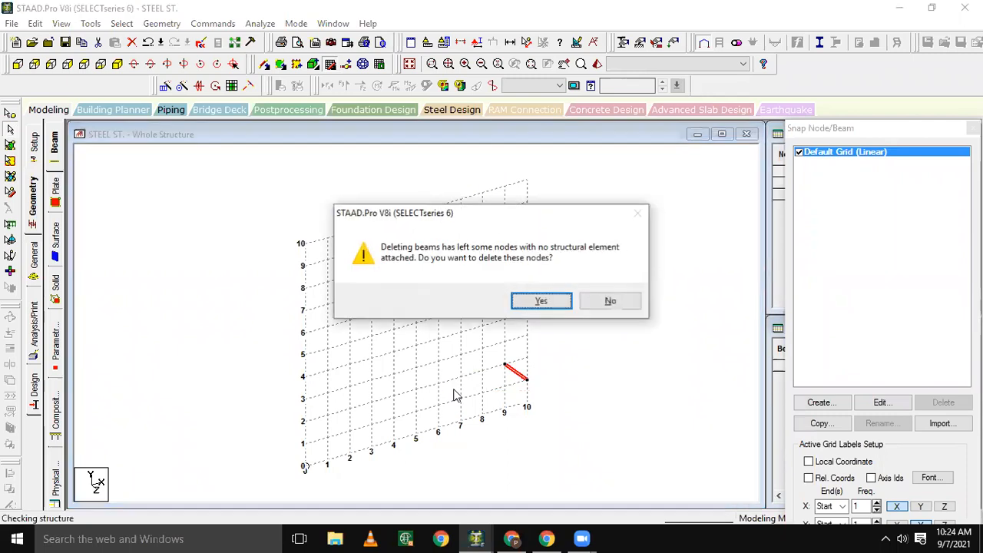
key(Return)
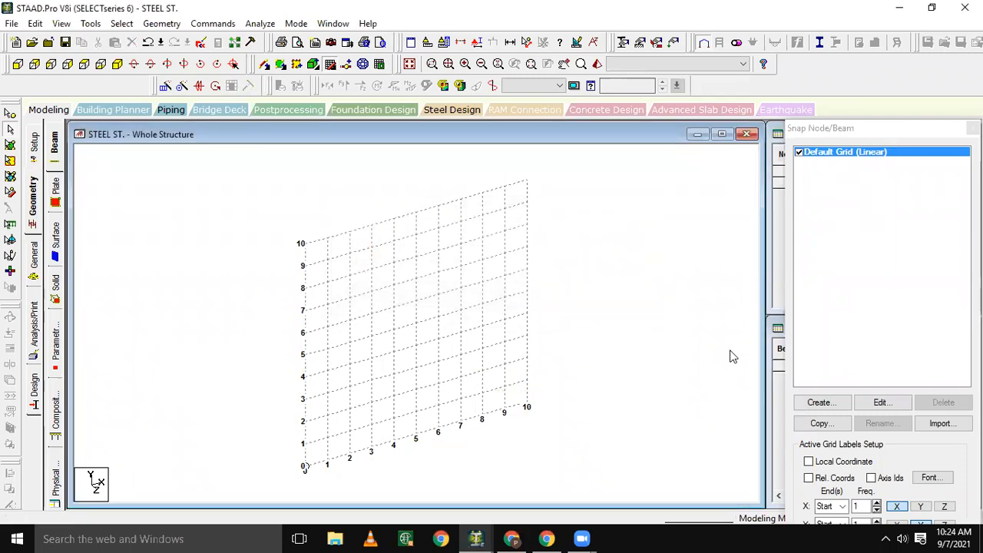
Switch the default linear grid to the X-Z plane, keeping 10 construction lines at 1 m spacing in X and Z.
click(836, 134)
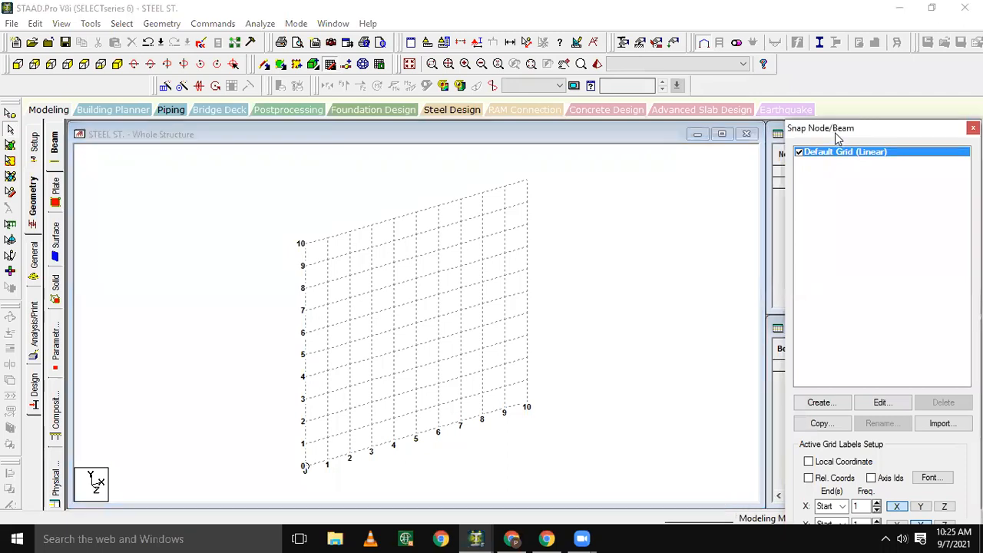
drag(834, 133, 799, 85)
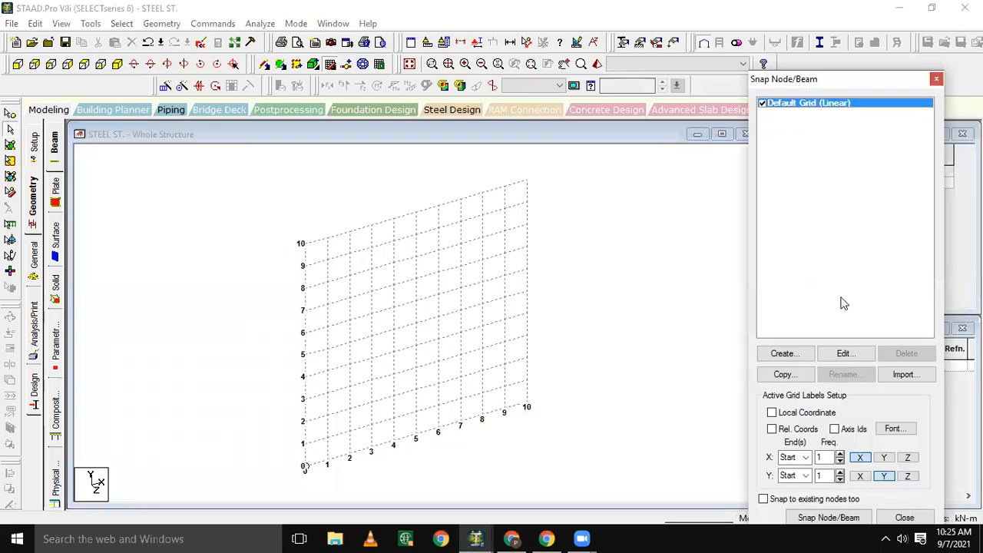
click(842, 356)
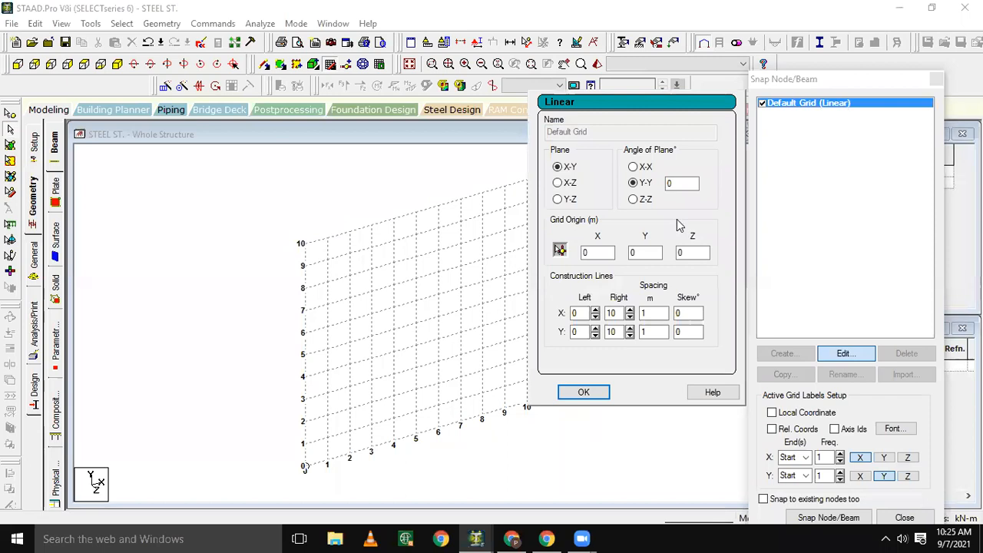
click(569, 185)
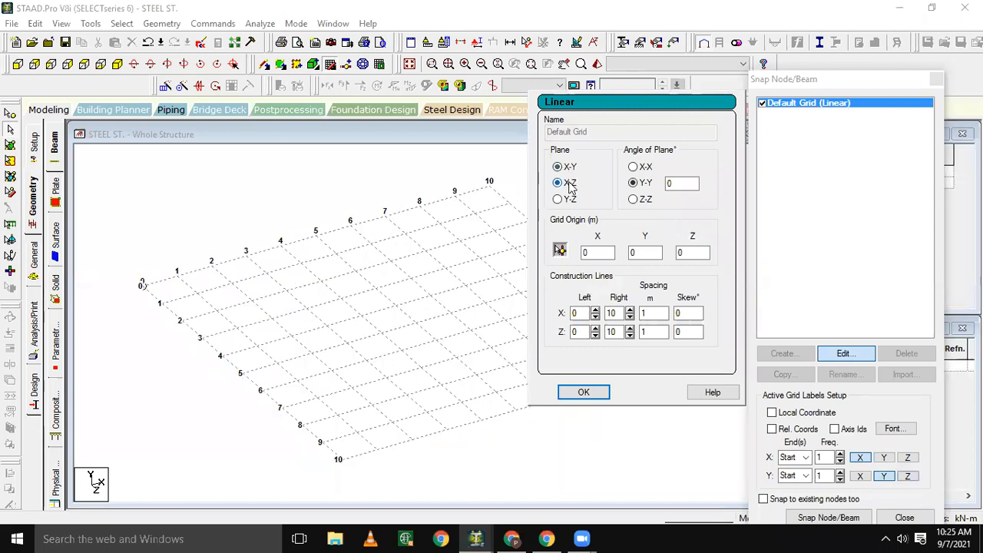
click(585, 393)
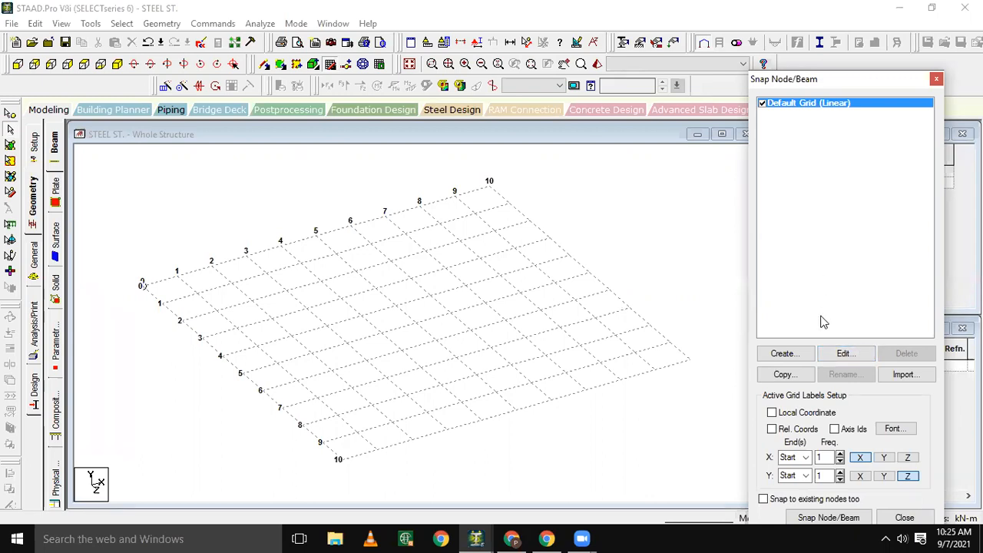
click(844, 354)
click(564, 181)
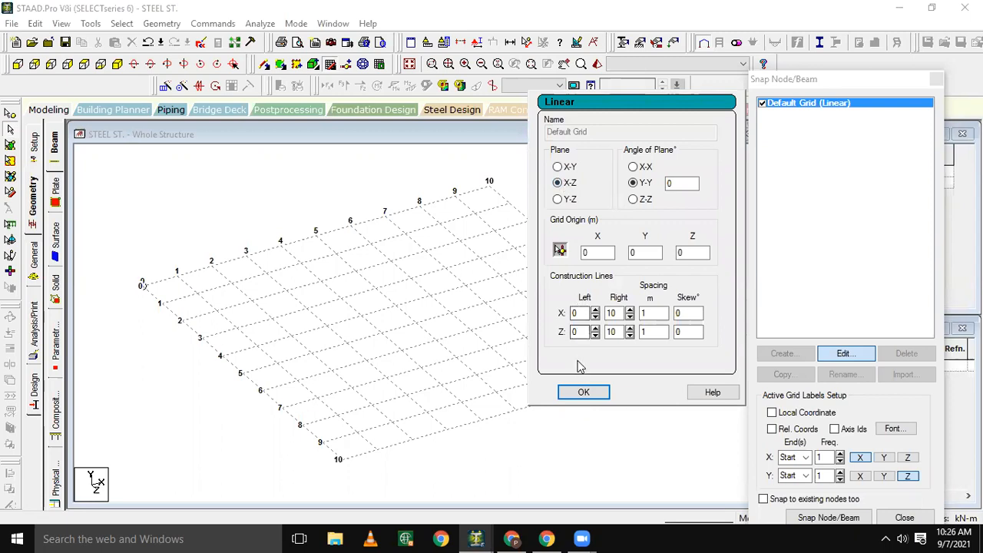
click(584, 392)
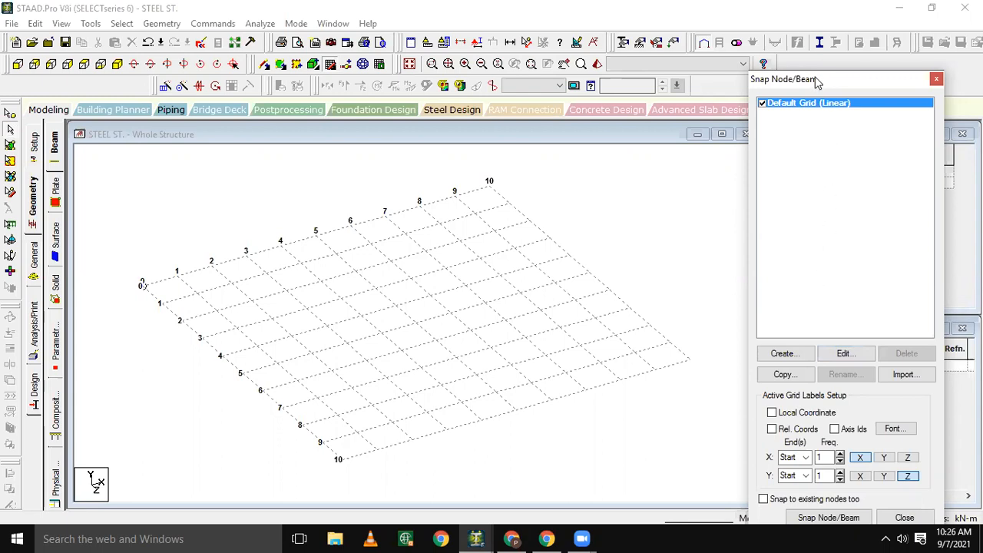
drag(818, 81, 799, 22)
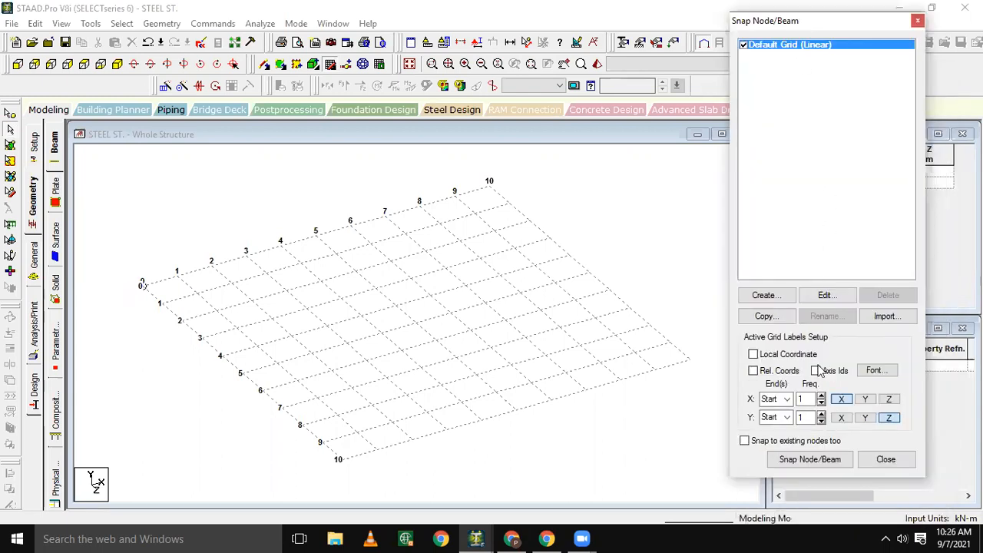
click(794, 459)
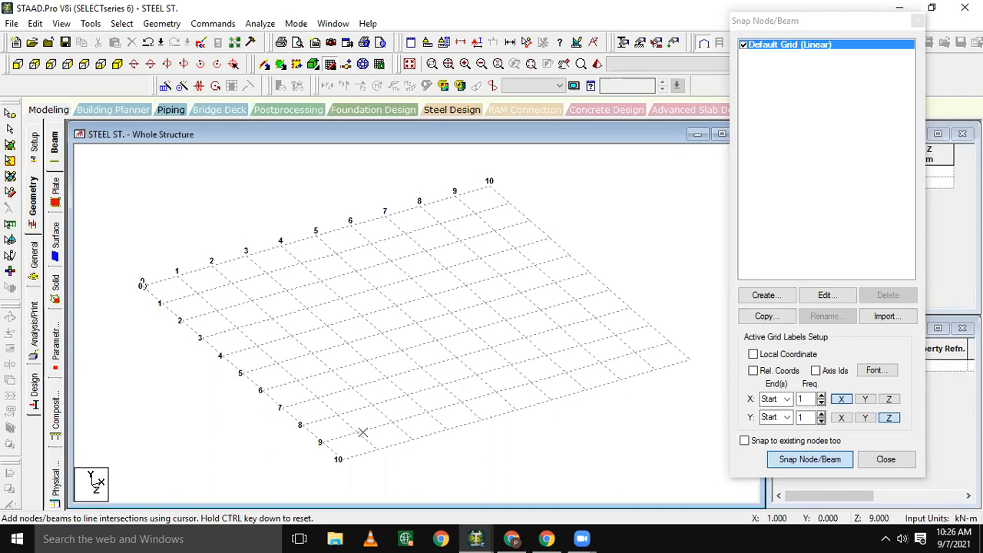
click(358, 431)
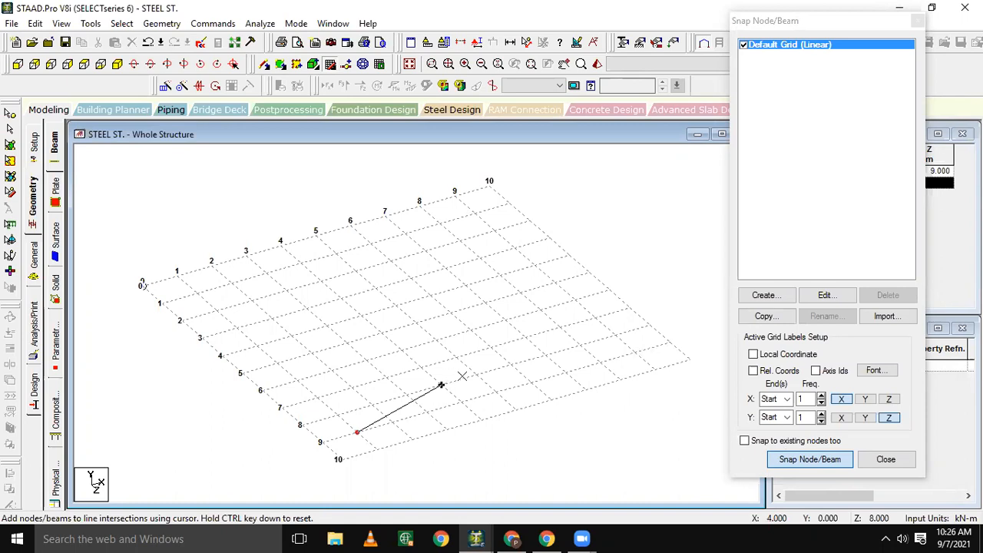
click(670, 342)
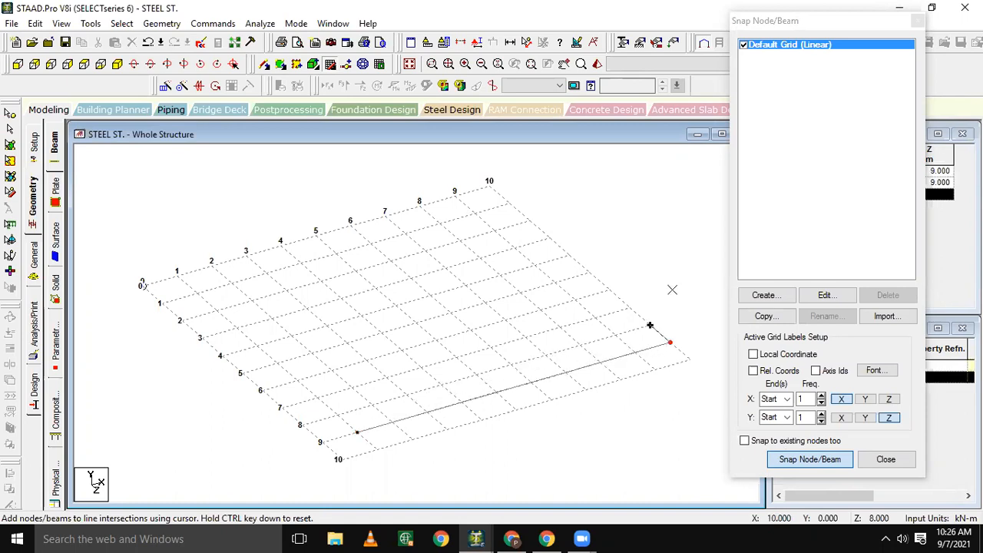
key(Escape)
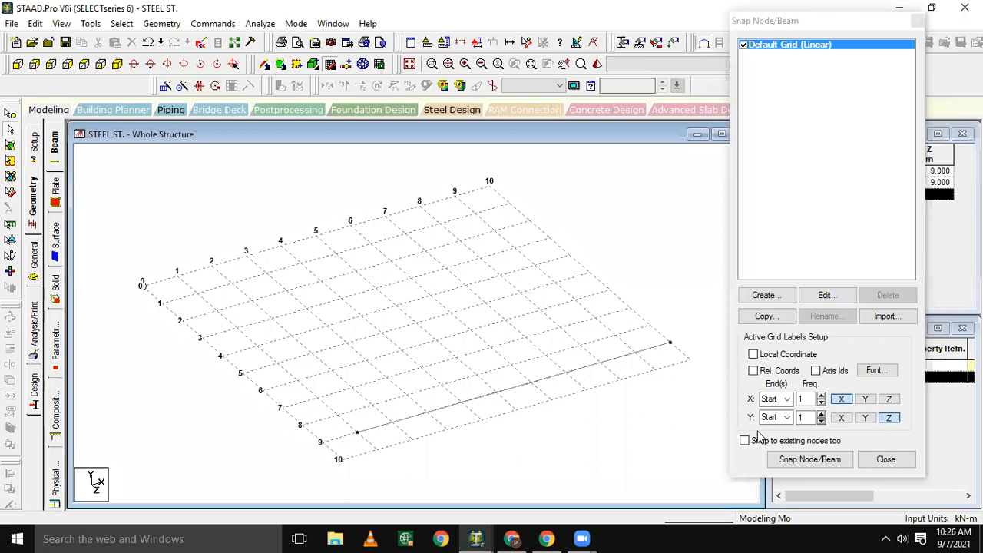
click(148, 44)
click(148, 44)
click(147, 44)
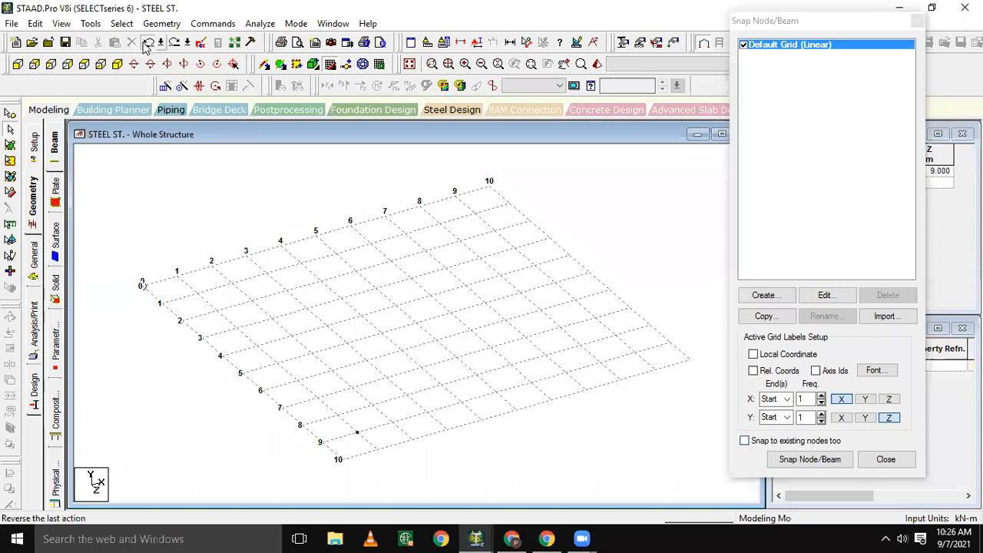
Draw a 9 m beam on the grid from X 1, Z 9 to X 10, Z 9 and check its geometry details.
click(814, 460)
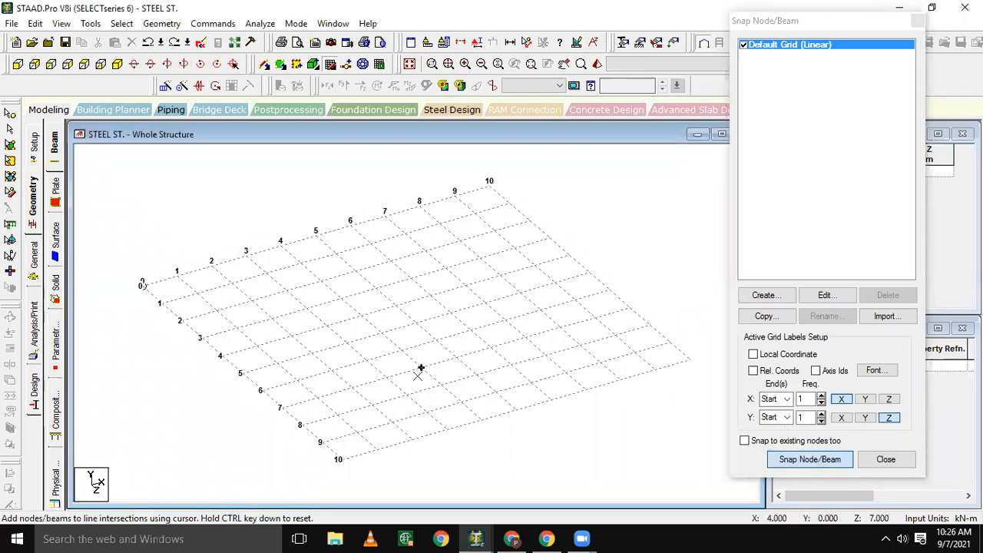
click(357, 432)
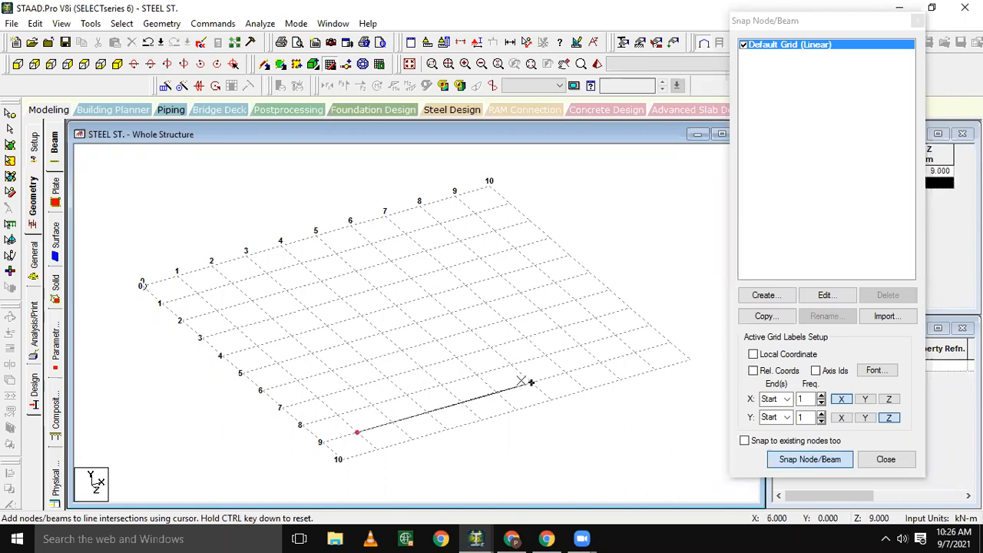
click(669, 340)
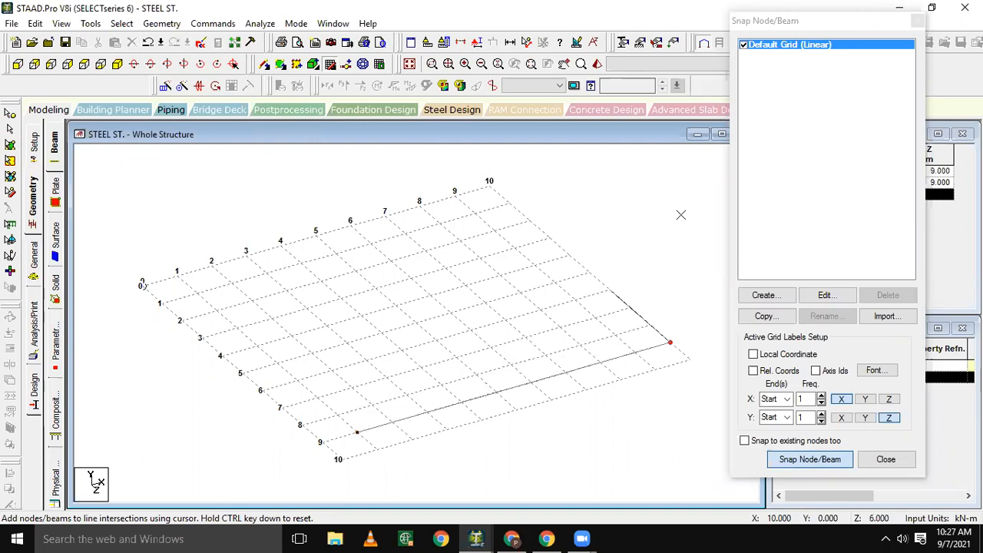
key(Escape)
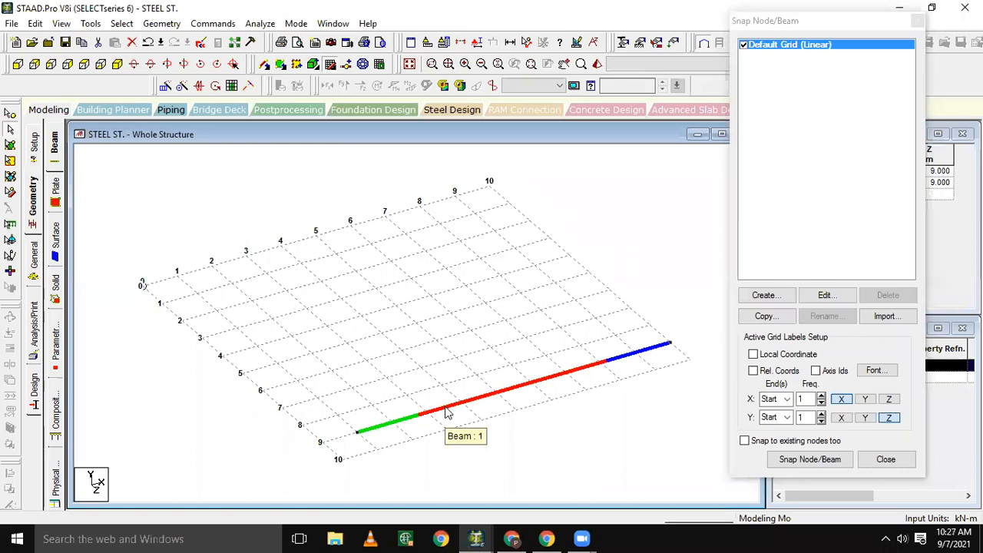
double_click(447, 413)
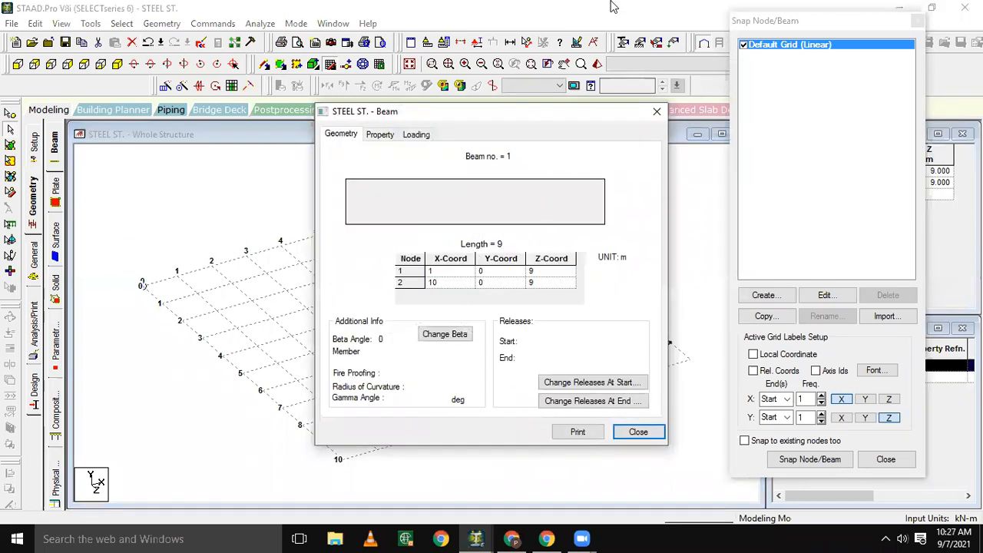
click(655, 113)
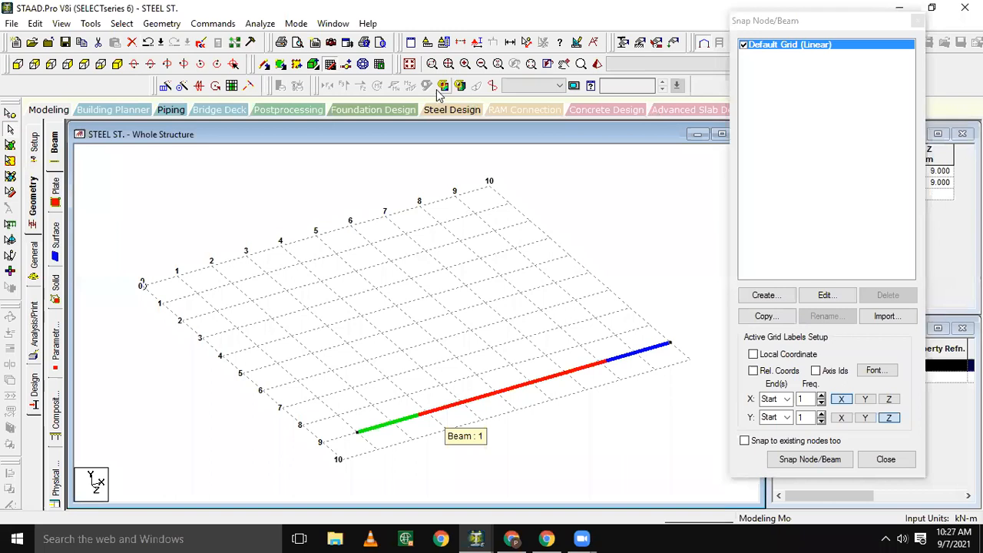
Insert 2 equally spaced nodes into the 9 m beam, at 3 m and 6 m.
click(344, 66)
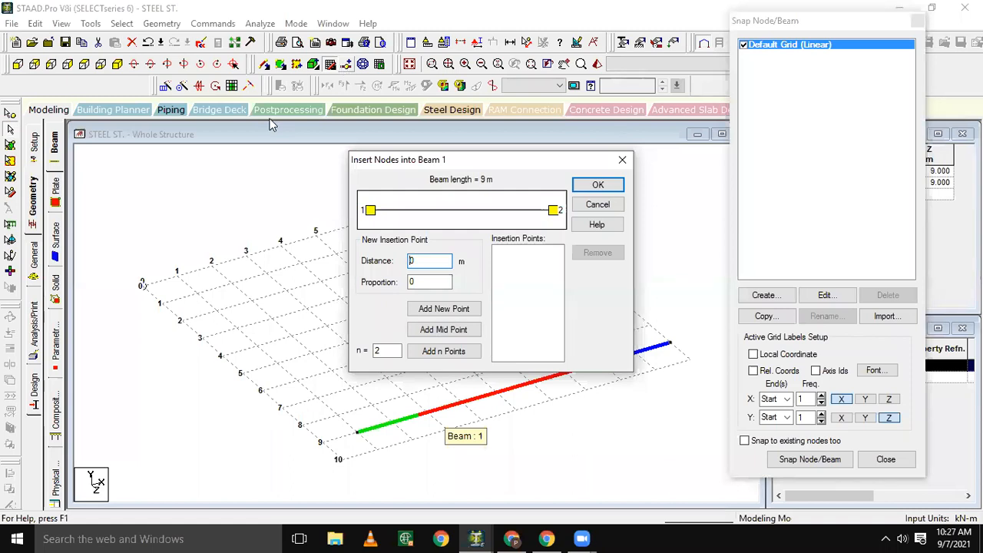
click(379, 350)
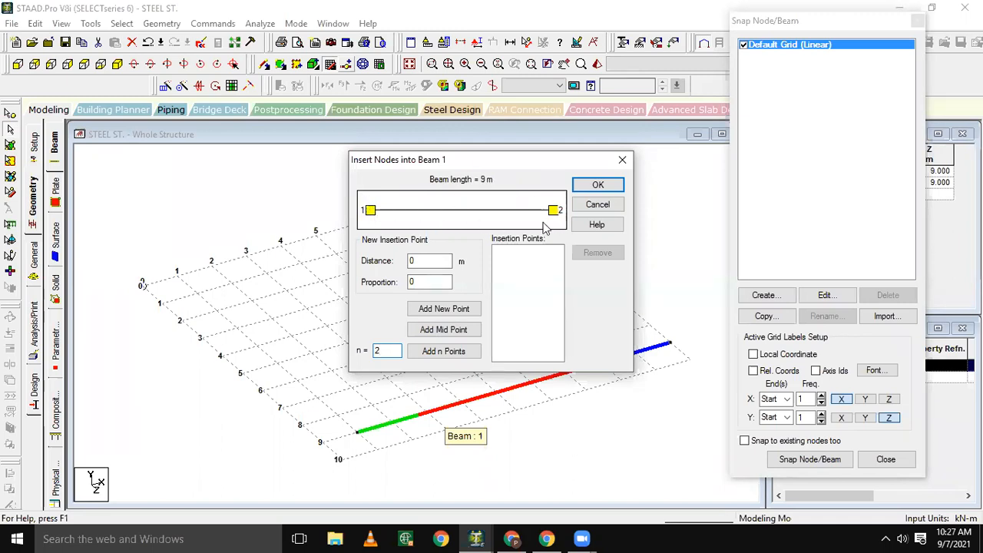
click(453, 351)
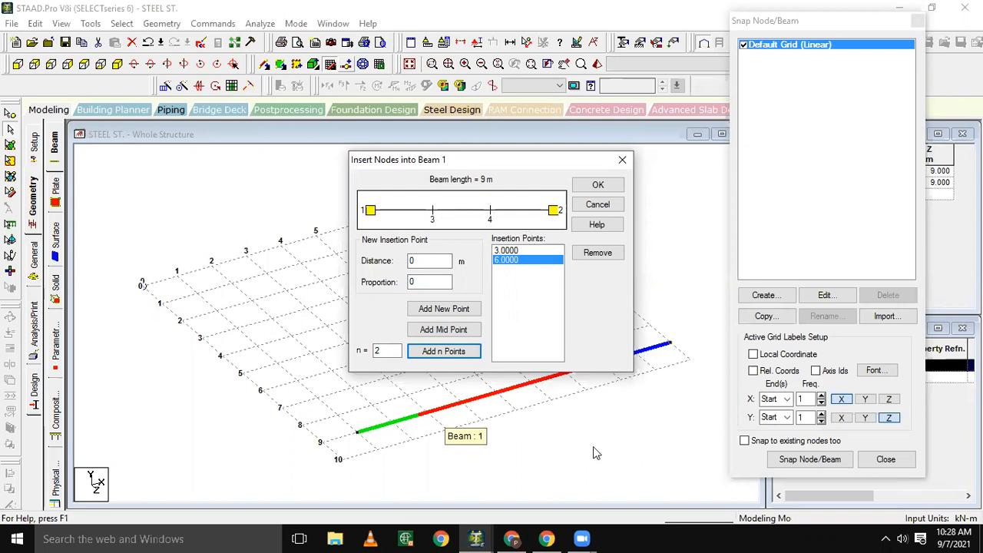
click(593, 185)
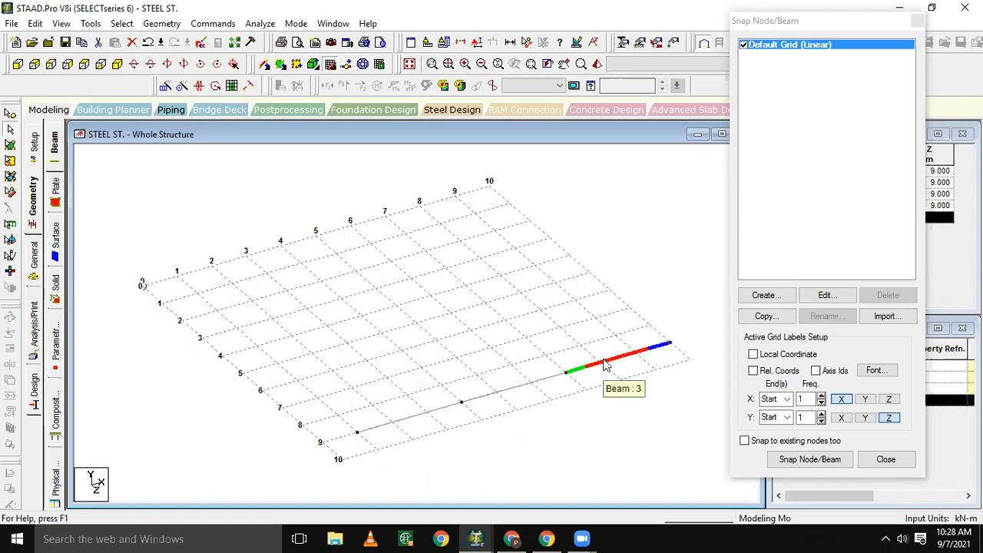
click(380, 419)
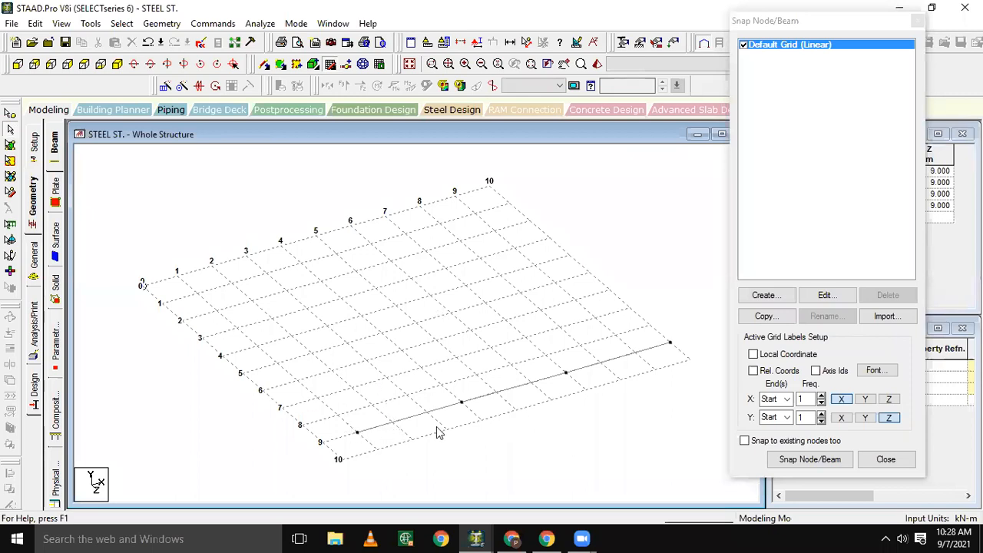
click(387, 423)
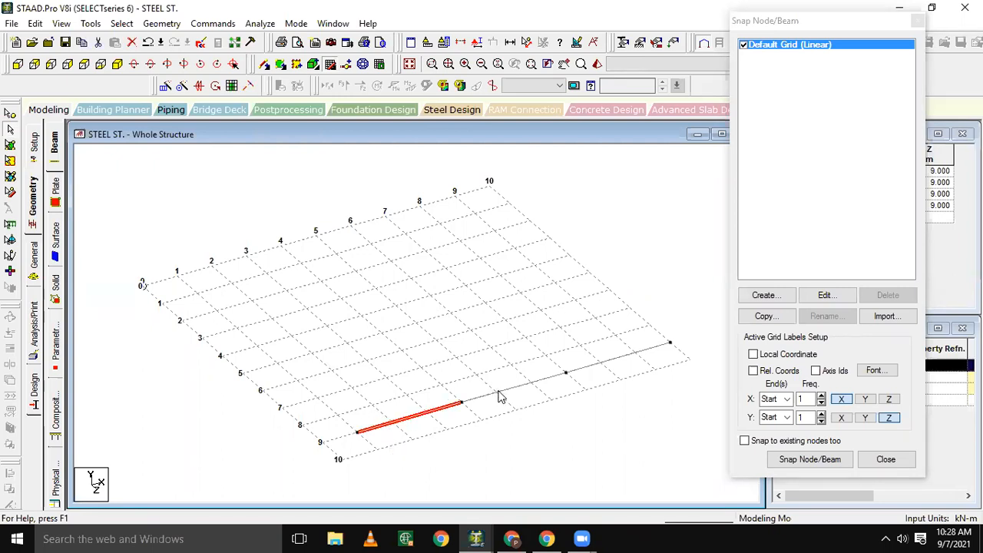
ctrl+click(533, 377)
ctrl+click(582, 376)
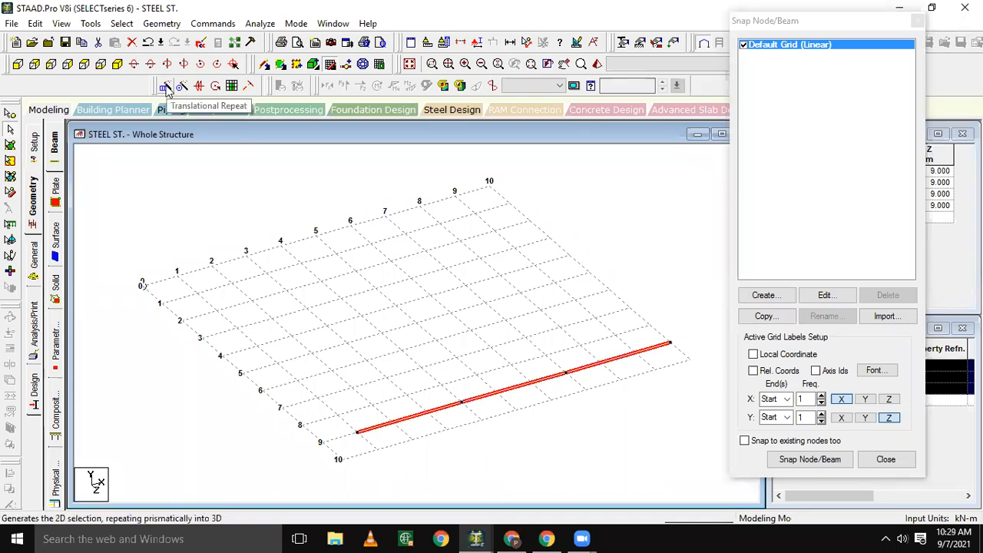
click(198, 24)
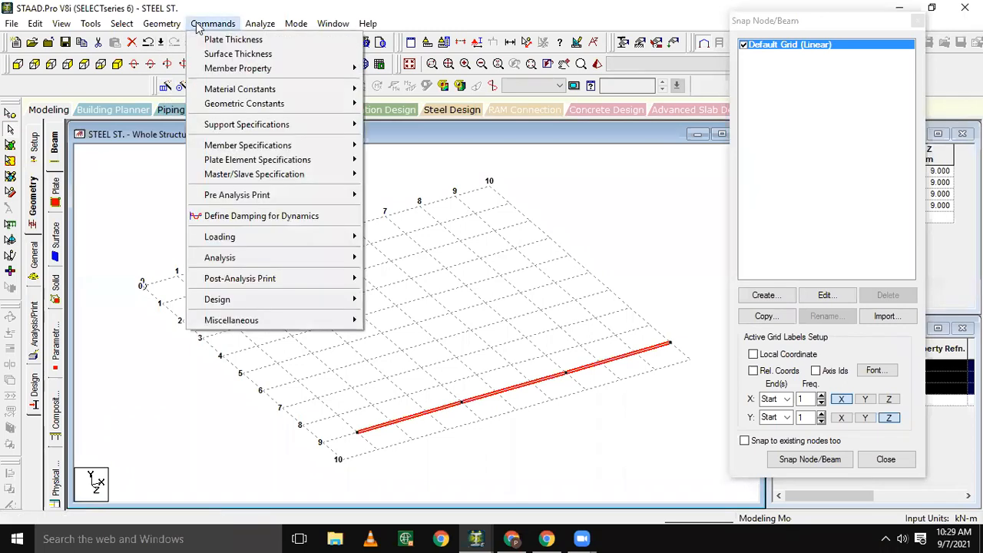
mouse_move(172, 24)
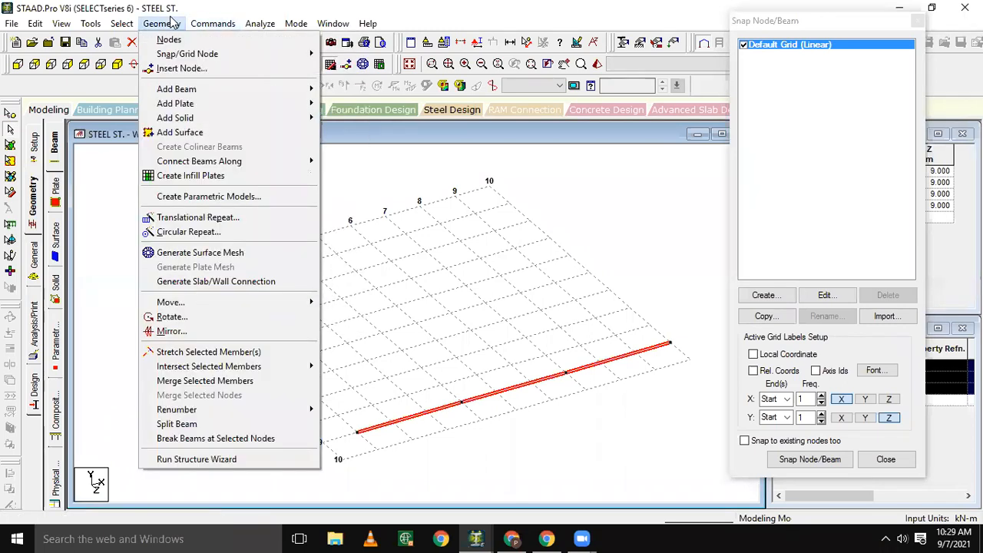
click(128, 190)
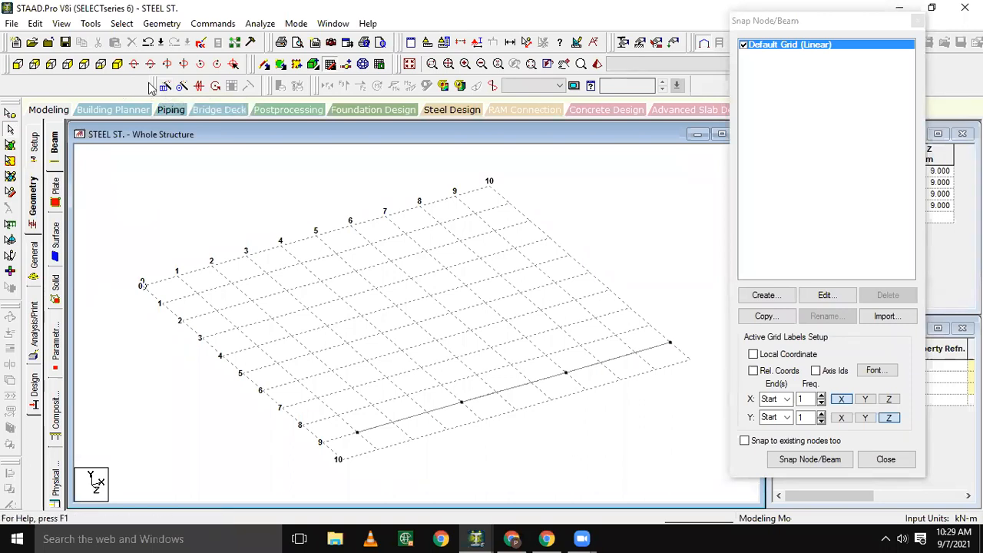
Save the modified structure.
click(213, 24)
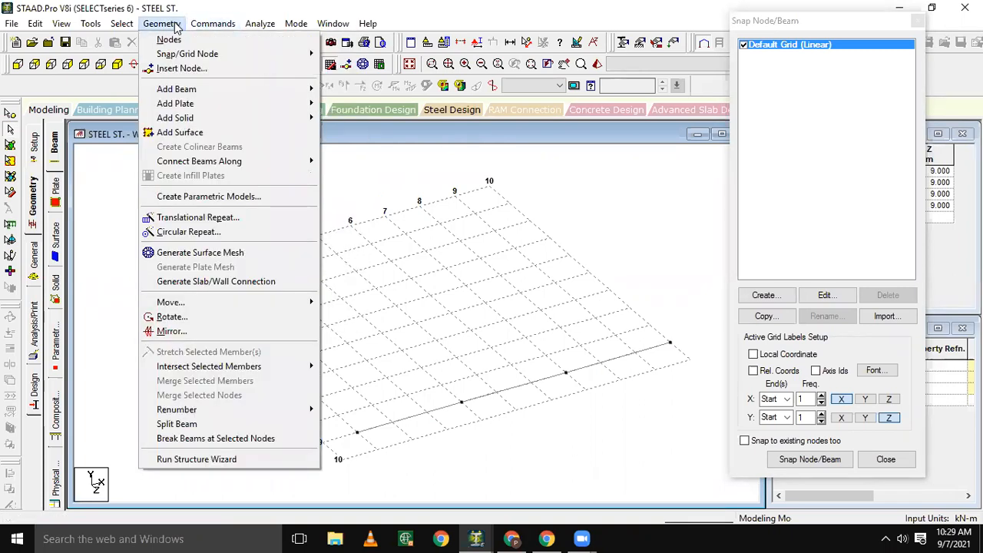
key(Return)
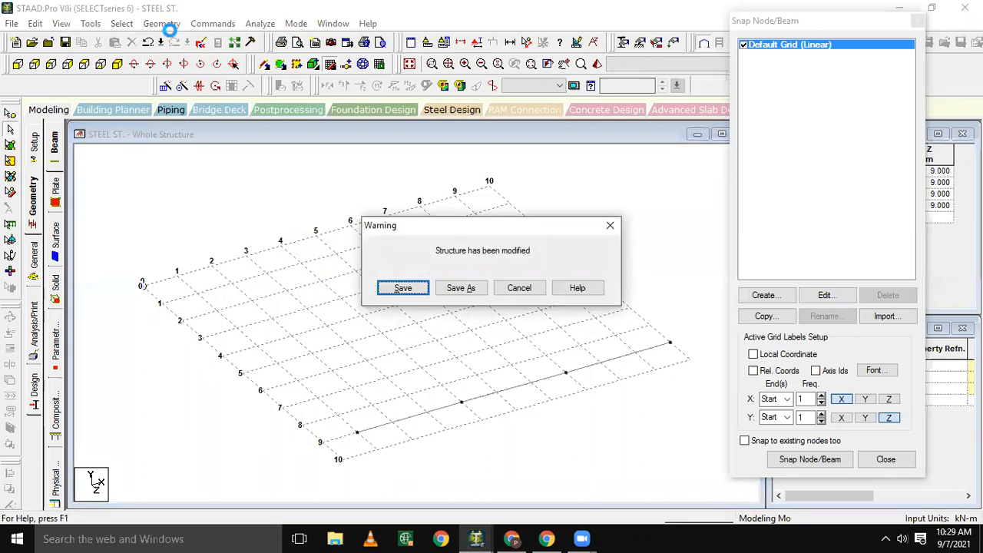
key(Return)
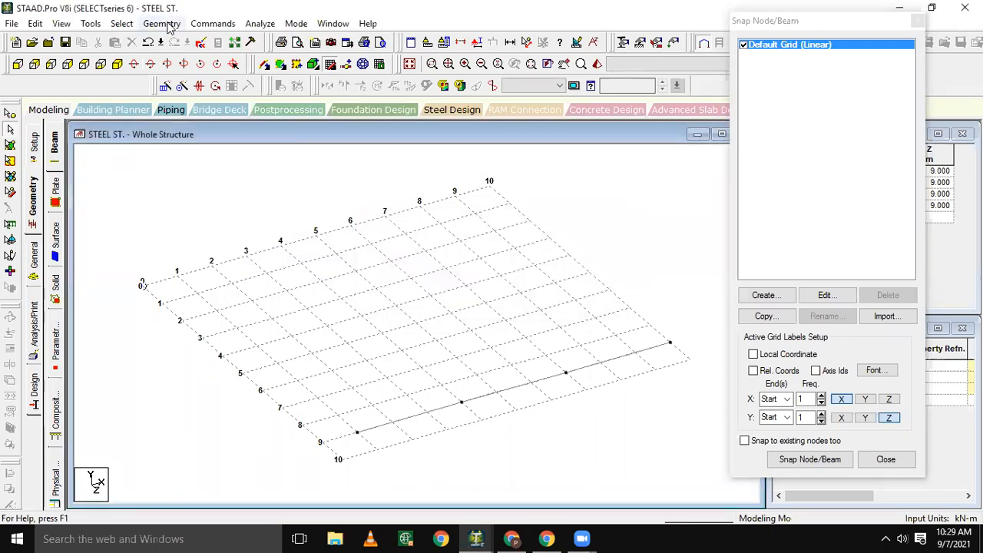
Start a Translational Repeat in the global Z direction with 3 steps.
click(162, 24)
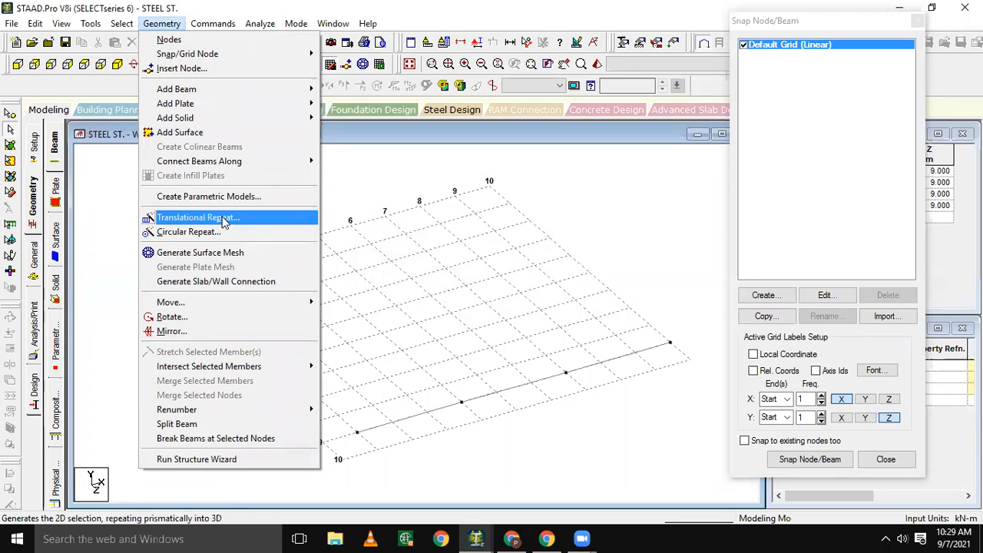
click(372, 178)
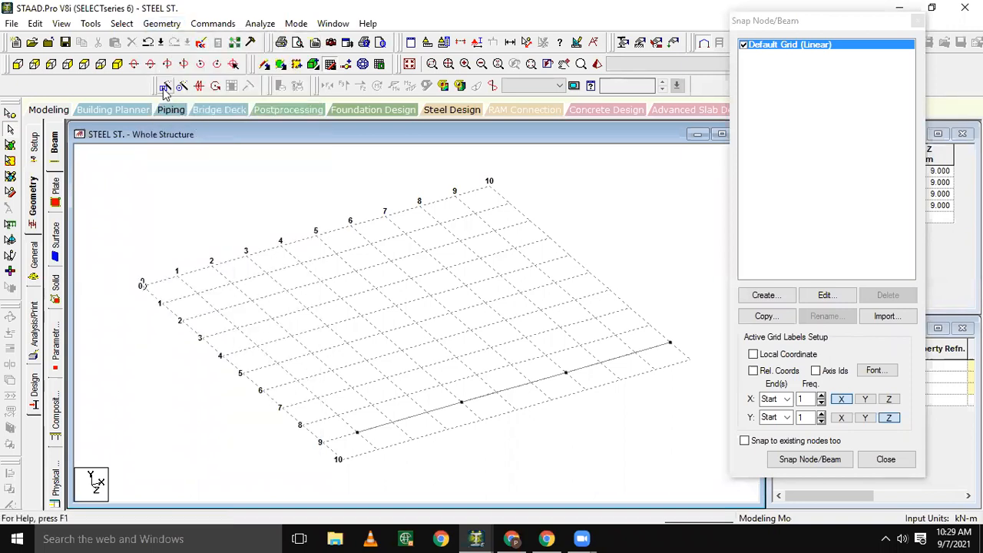
click(158, 24)
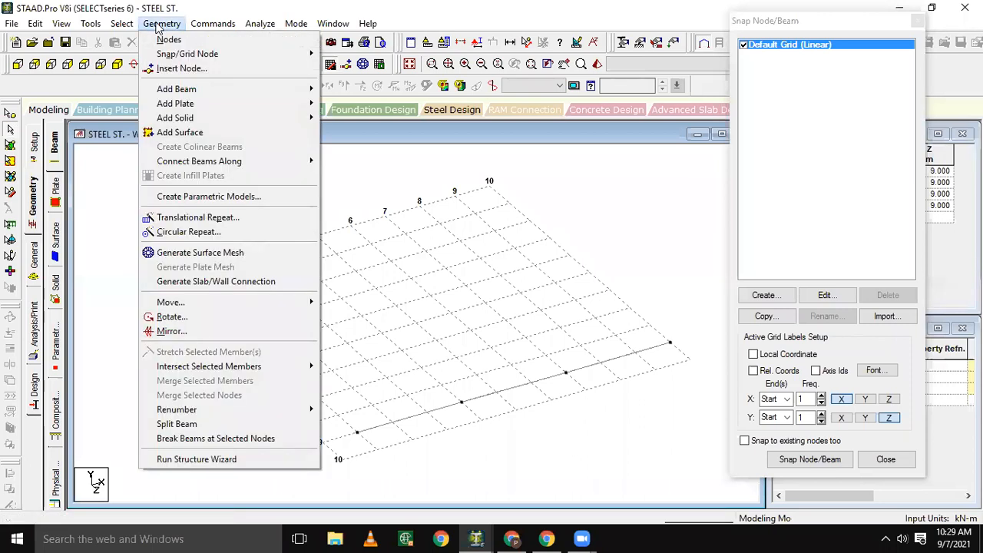
click(200, 218)
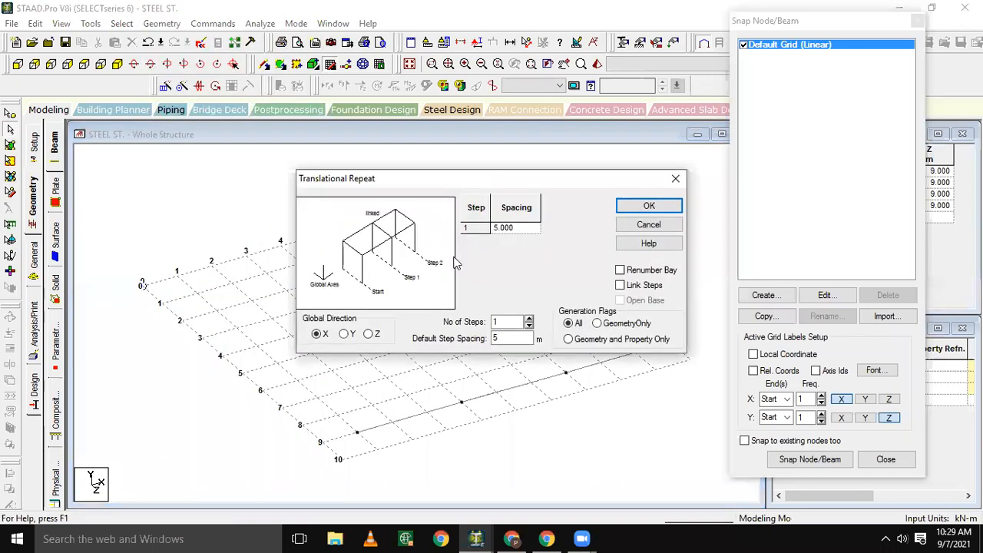
click(370, 335)
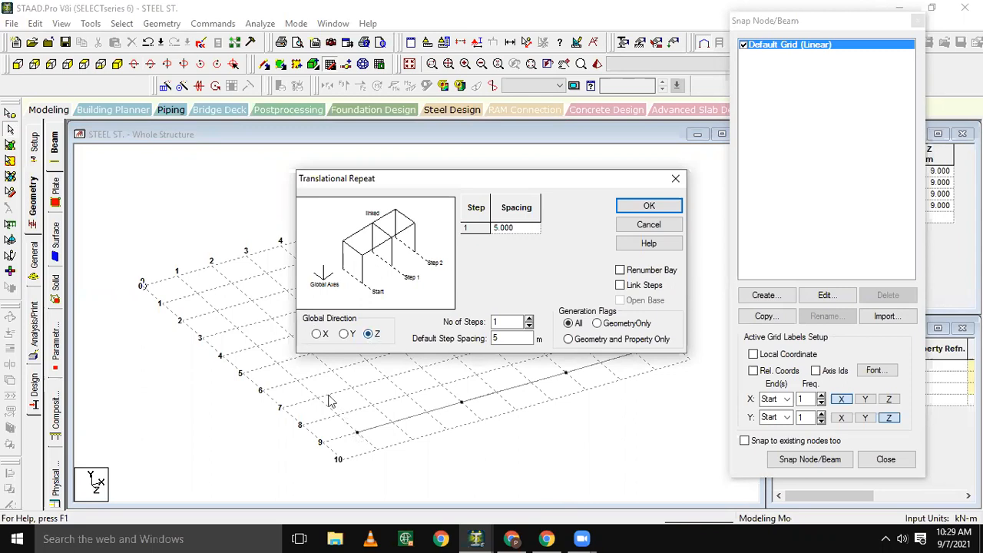
drag(460, 175, 140, 85)
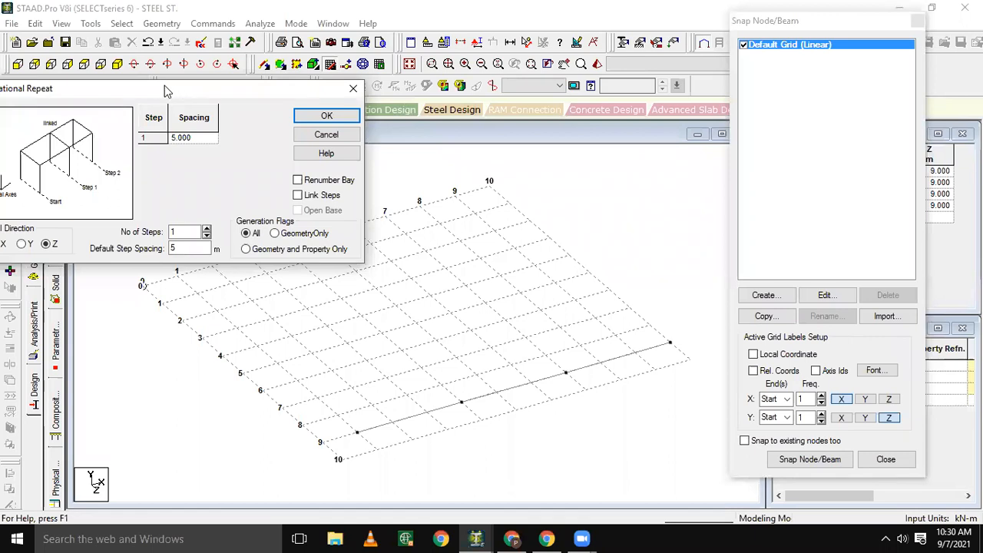
drag(159, 91, 367, 68)
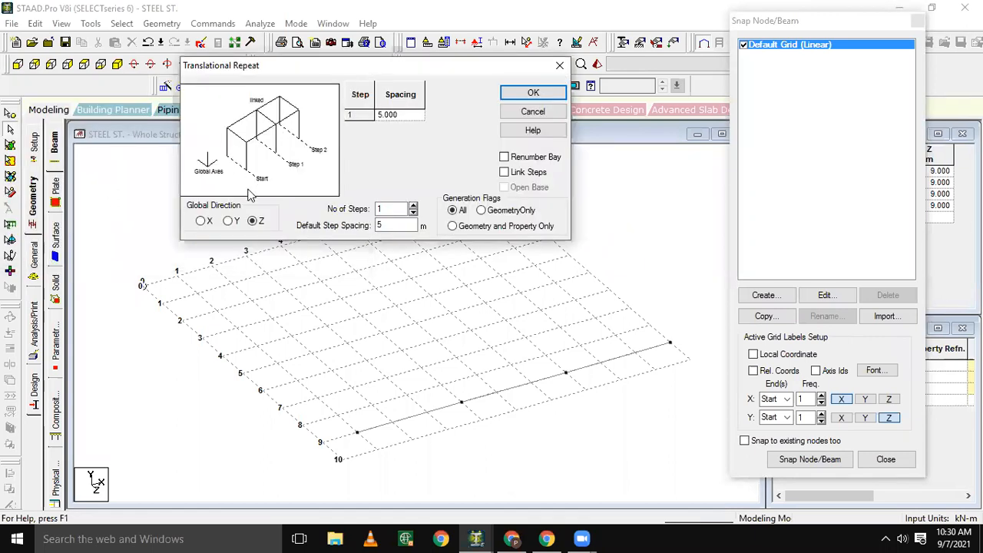
click(253, 221)
double_click(378, 209)
text(3)
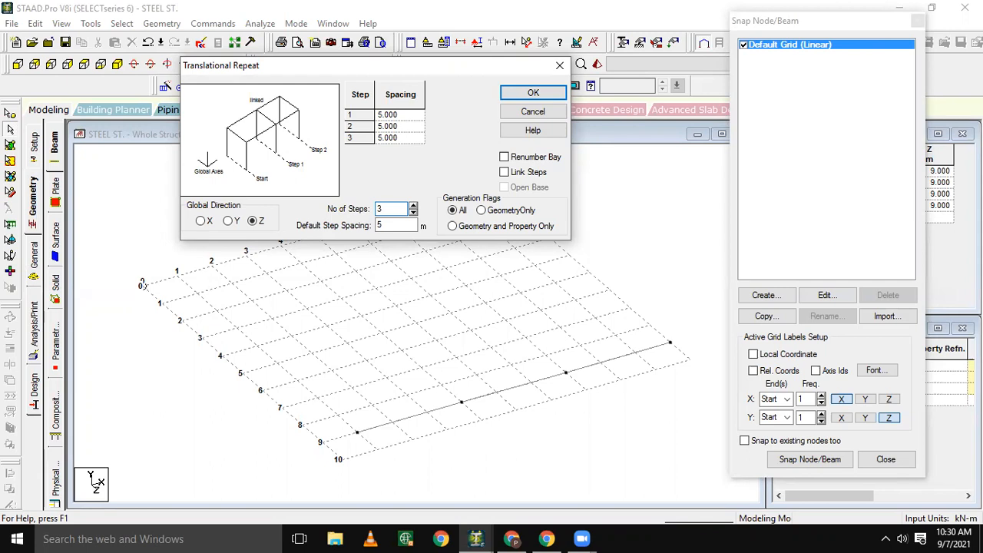
Set the repeat's default step spacing to 3 m, enable linked steps and try to apply it.
double_click(392, 224)
text(3)
click(512, 176)
click(511, 94)
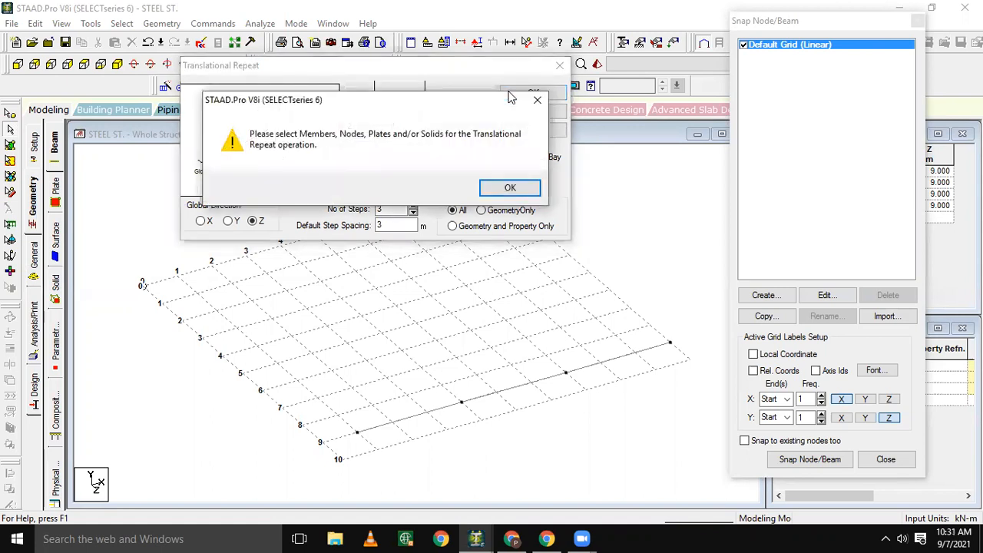
click(510, 187)
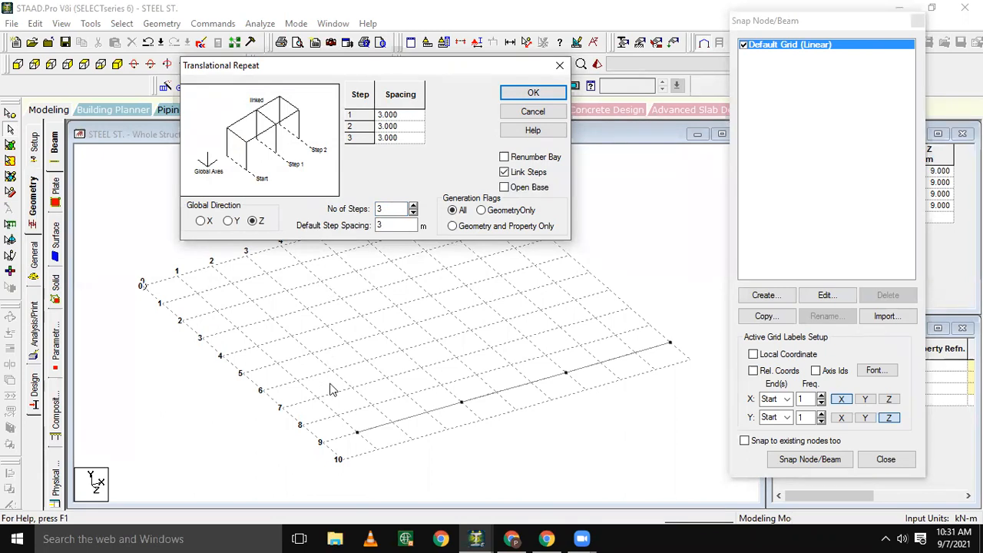
Select the three beam segments, generate the linked repeat from them, and undo it.
click(404, 421)
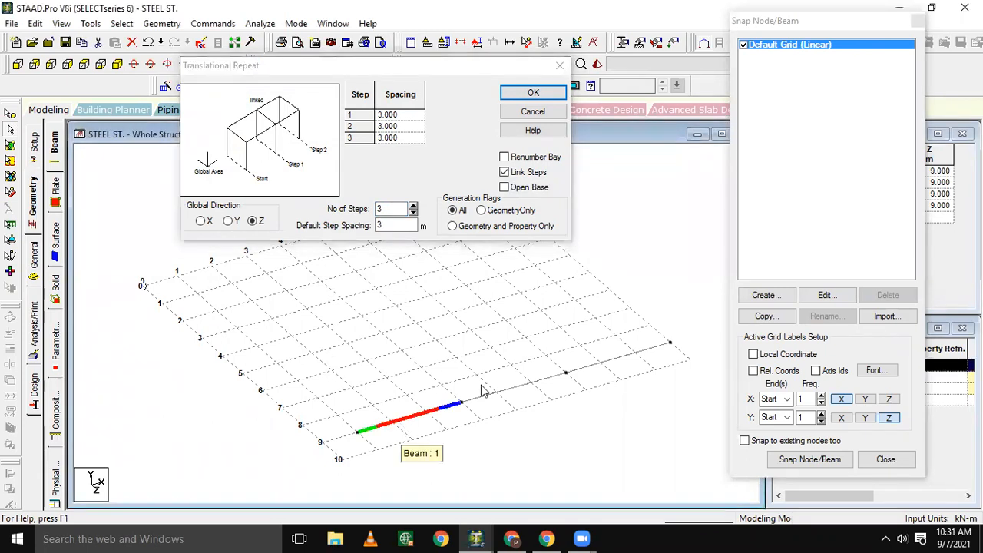
ctrl+click(520, 385)
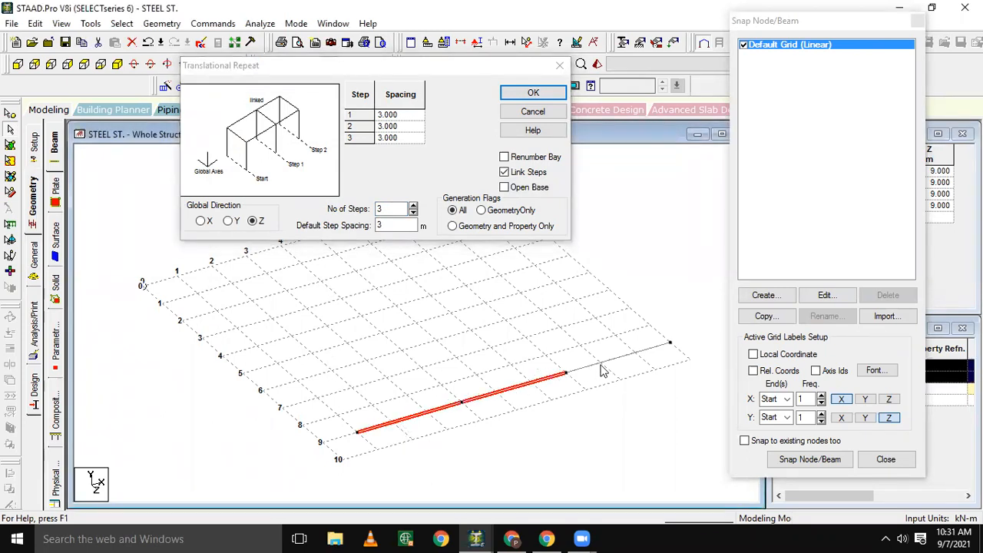
ctrl+click(601, 370)
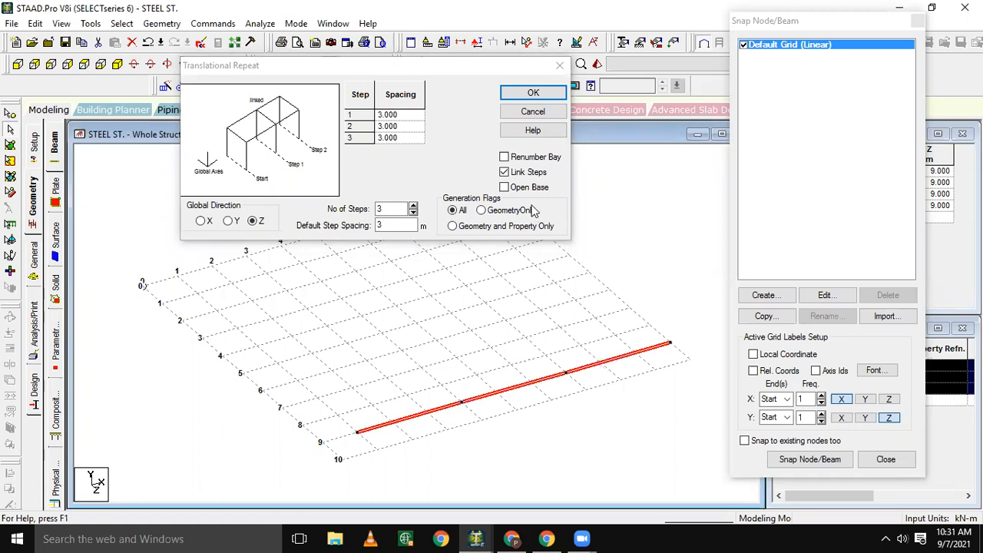
click(530, 93)
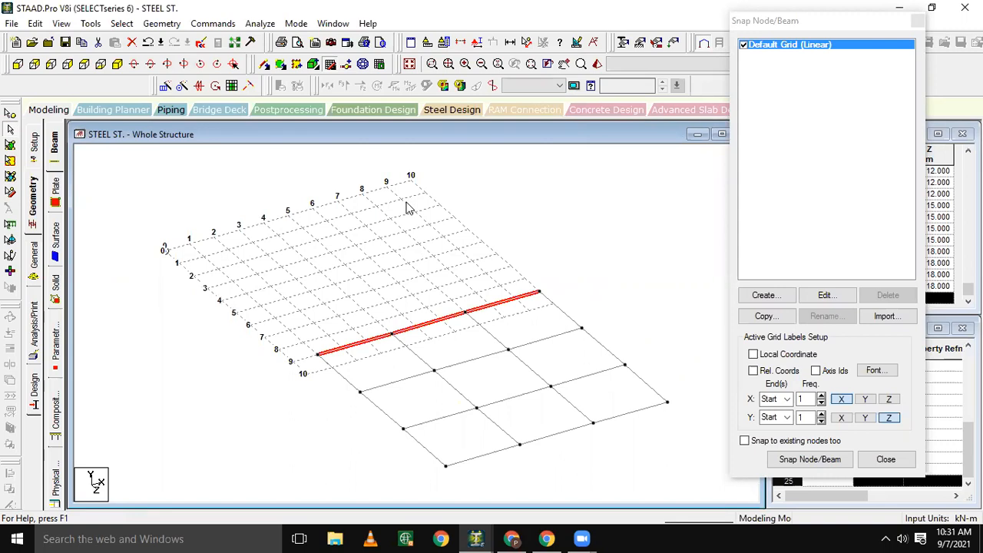
key(ctrl+z)
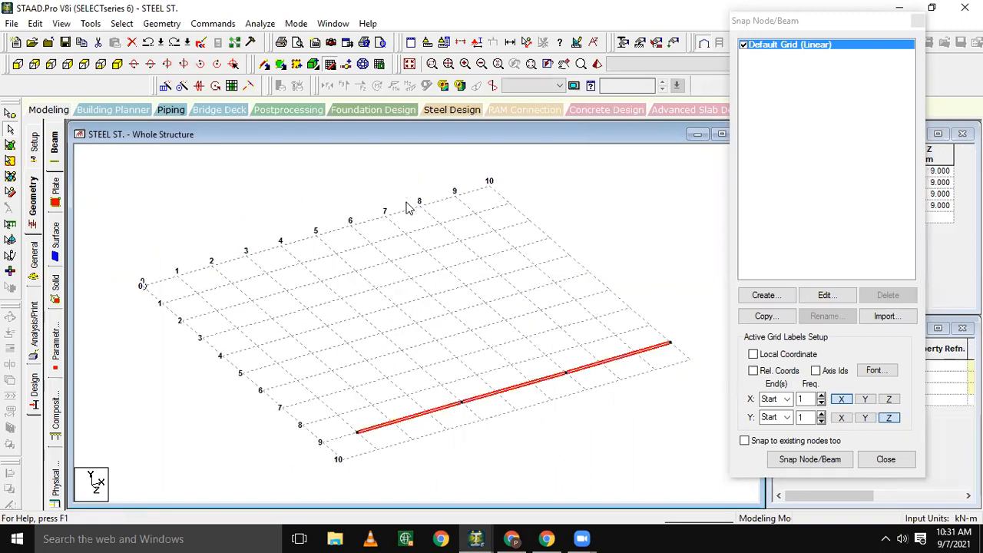
click(166, 86)
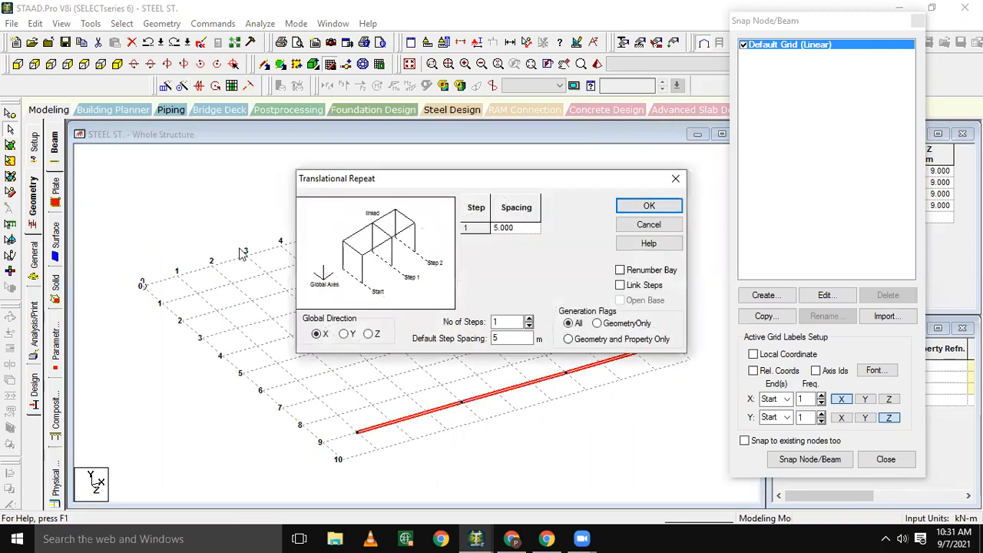
click(370, 335)
key(Tab)
text(-3)
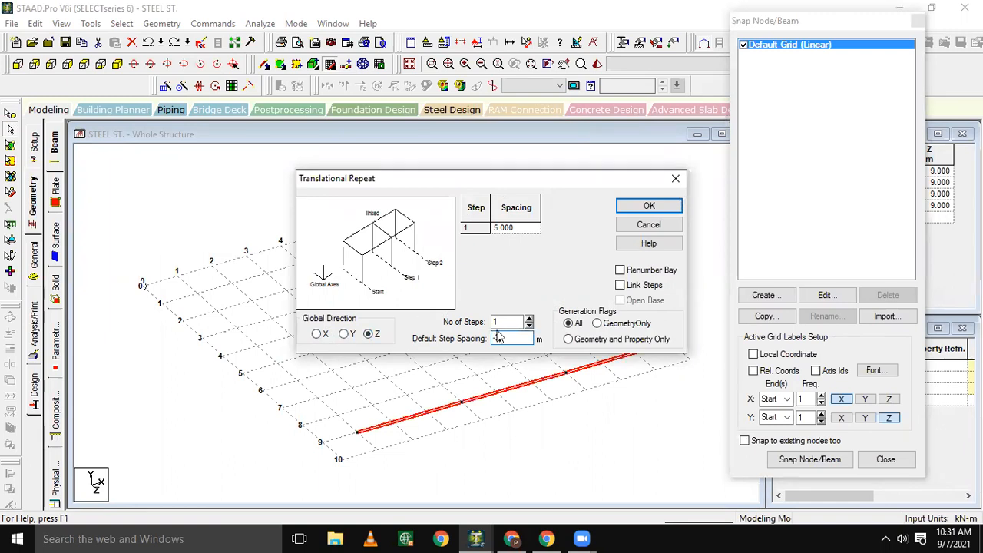
double_click(506, 322)
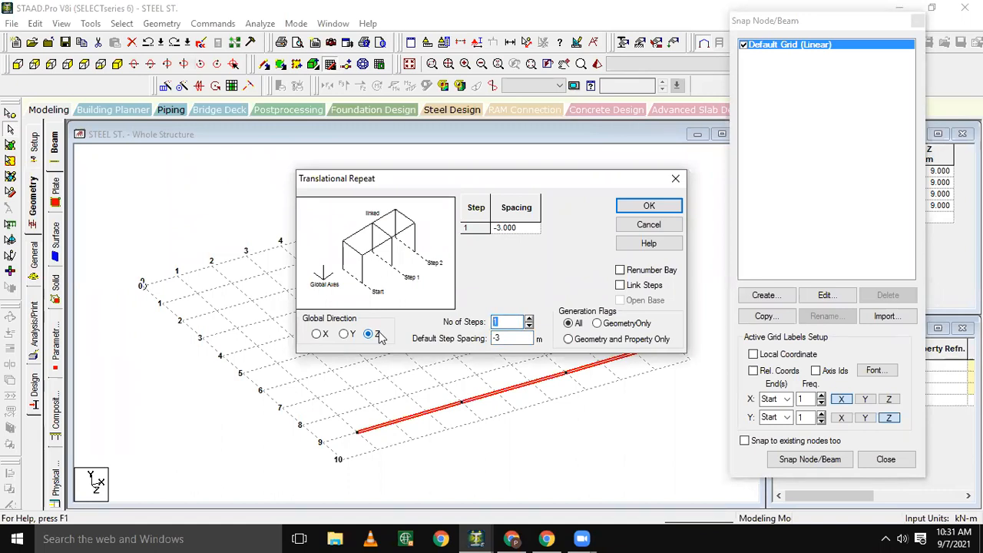
text(3)
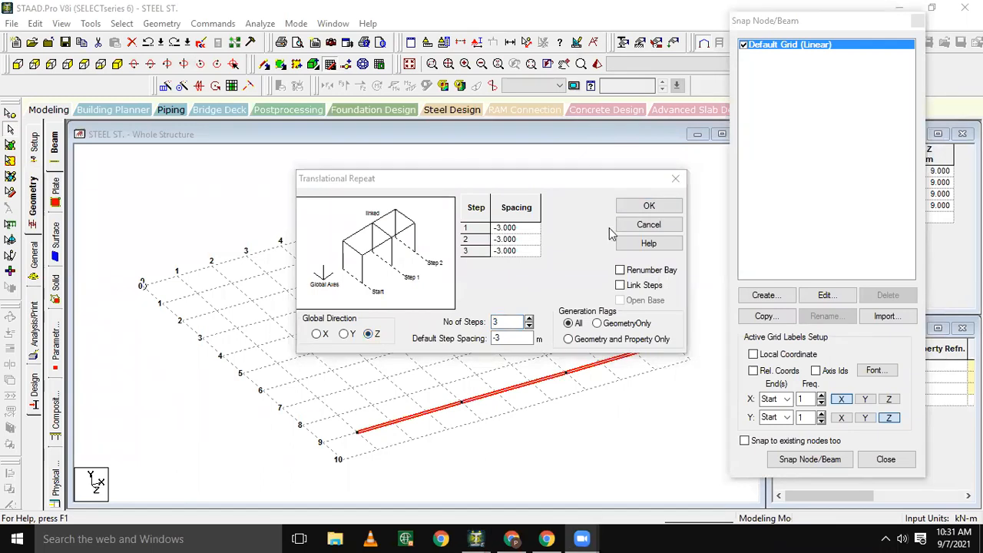
click(675, 179)
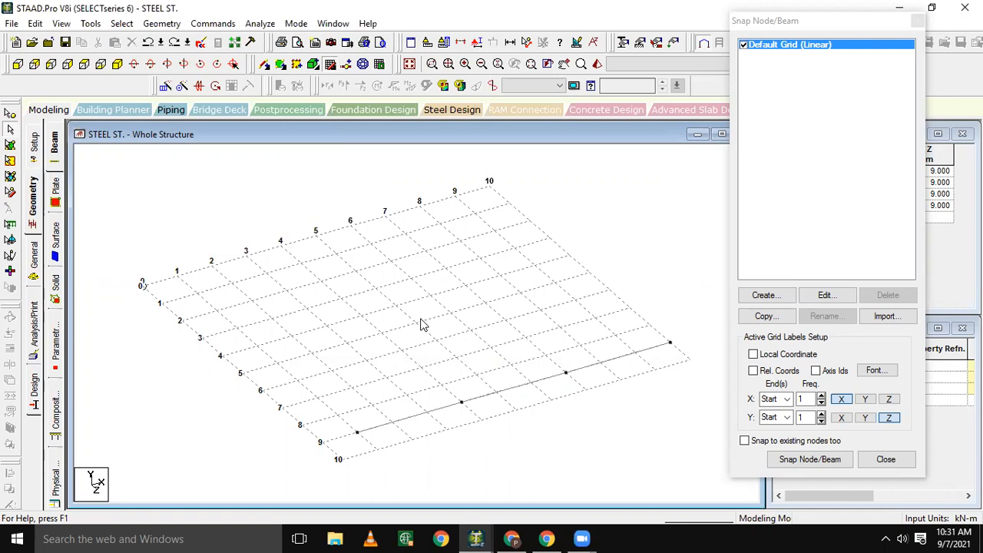
click(378, 427)
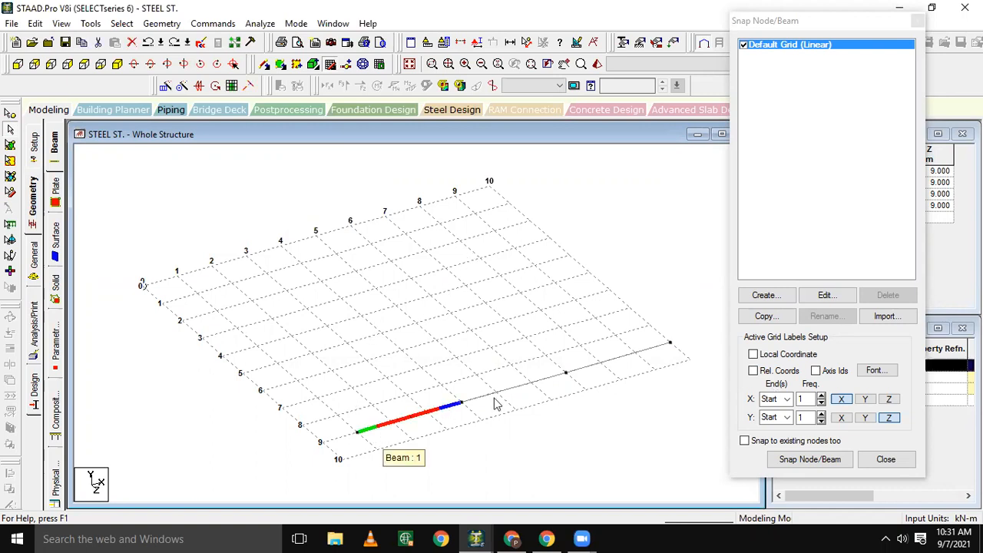
ctrl+click(518, 394)
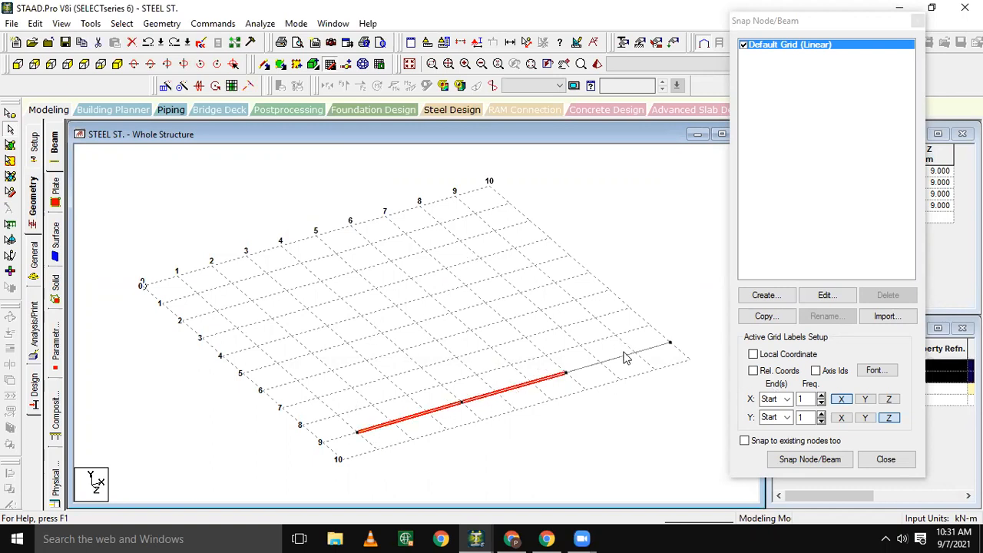
ctrl+click(623, 357)
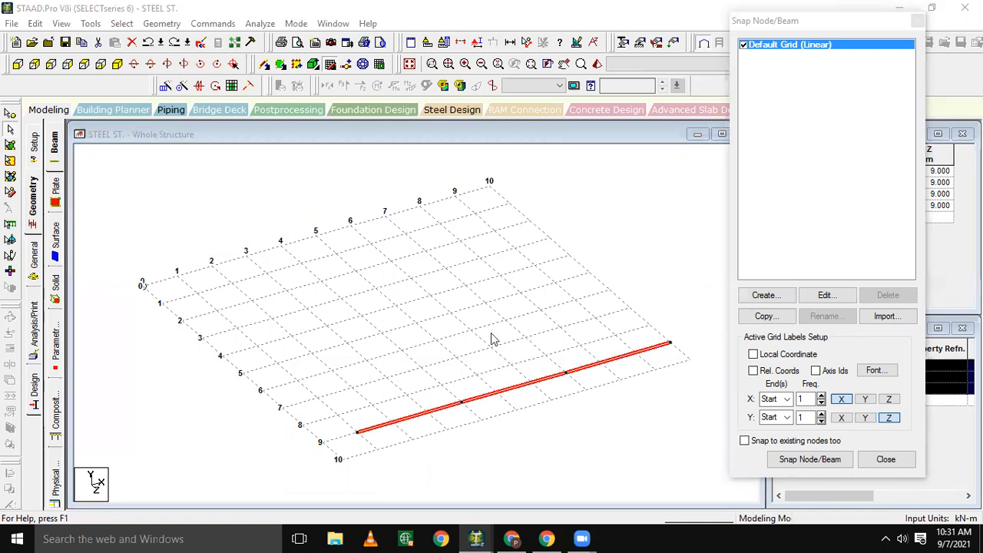
click(430, 413)
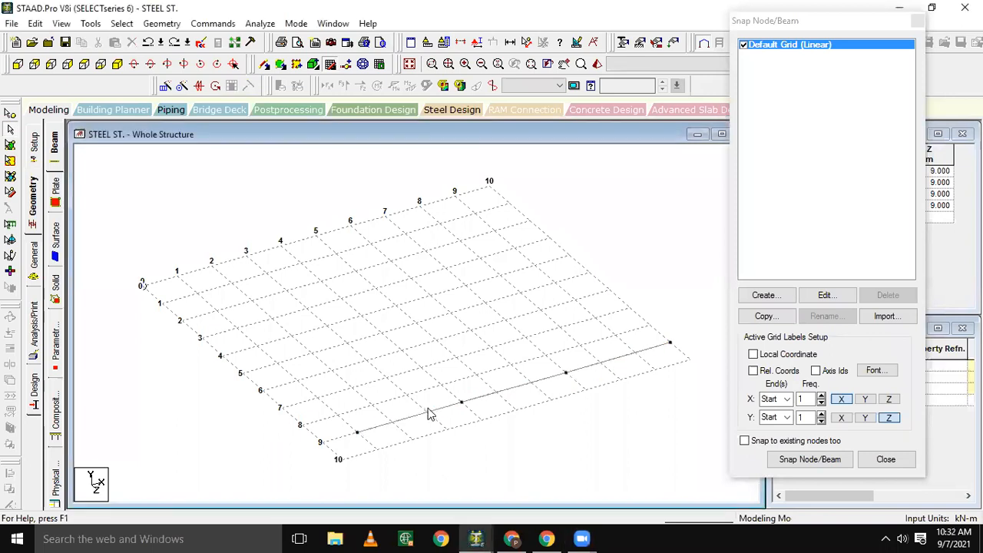
Select all three segments of the 9 m beam.
click(430, 412)
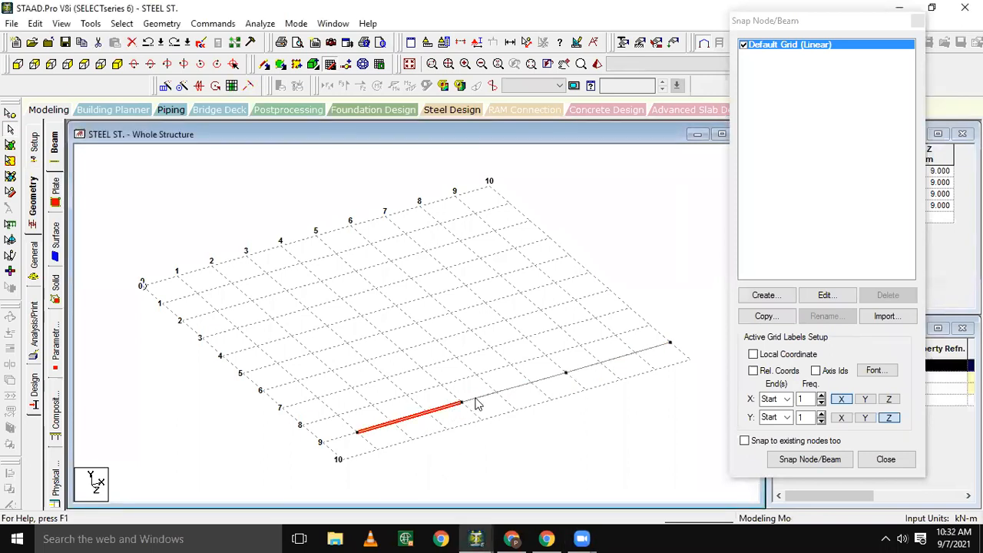
ctrl+click(542, 380)
ctrl+click(587, 372)
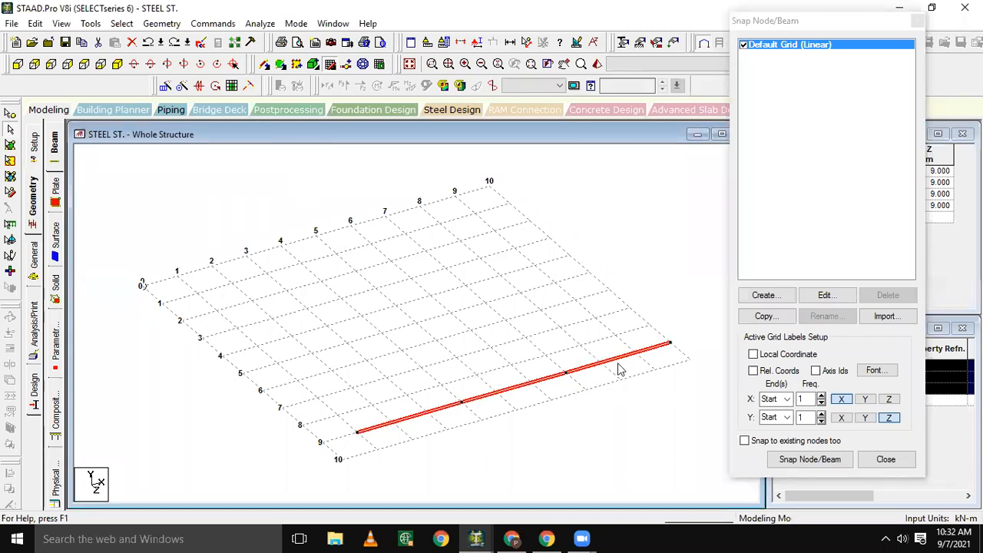
click(163, 86)
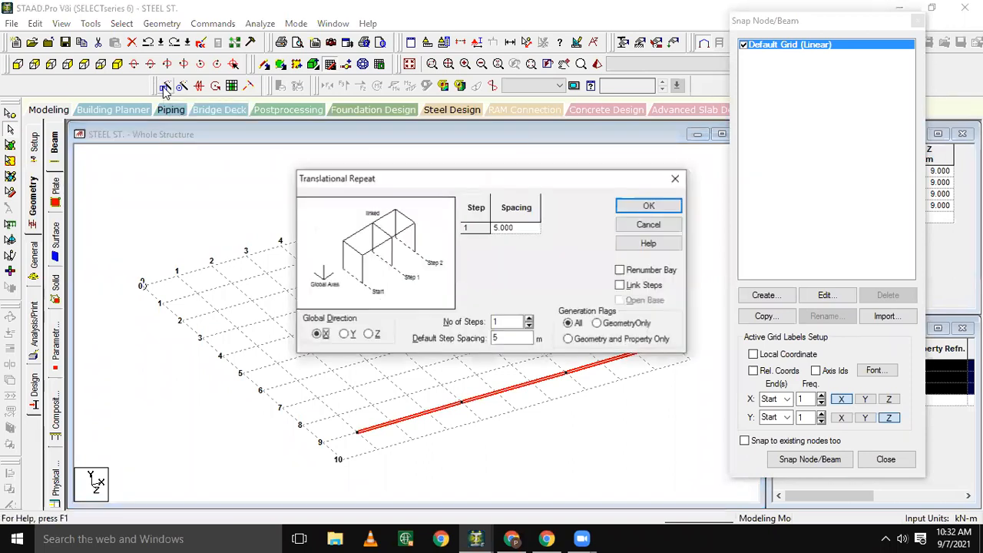
click(676, 180)
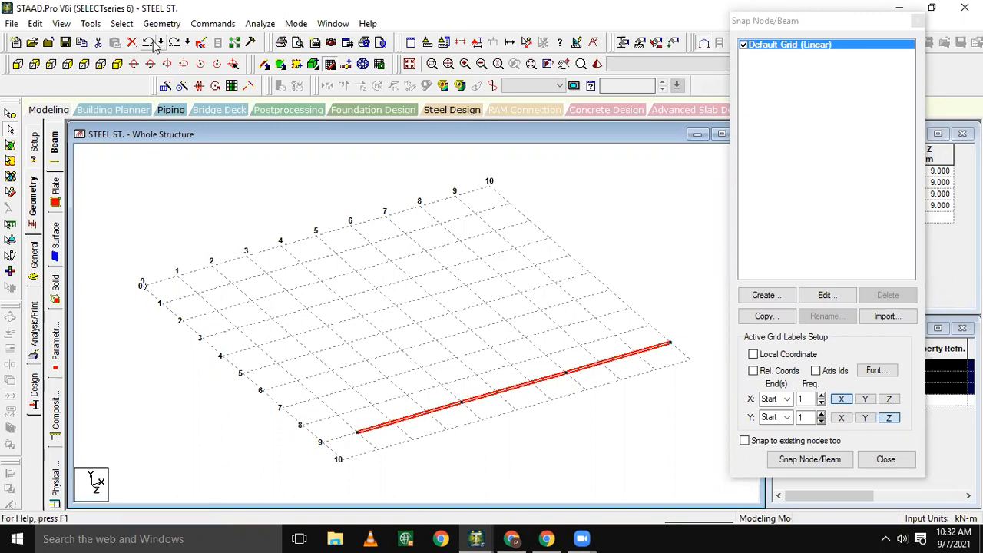
Start a Translational Repeat of the selected segments in the global Z direction with 3 steps.
click(161, 24)
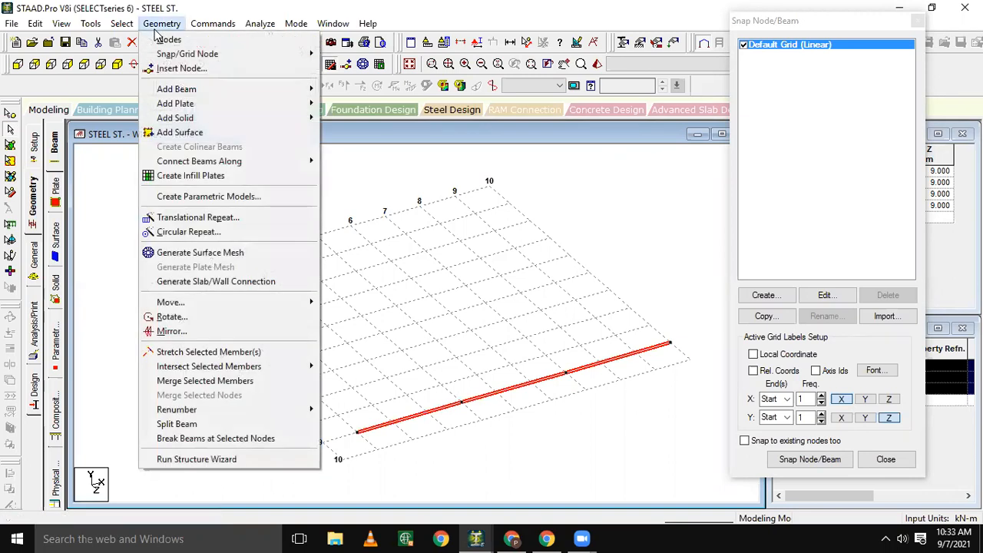
click(215, 222)
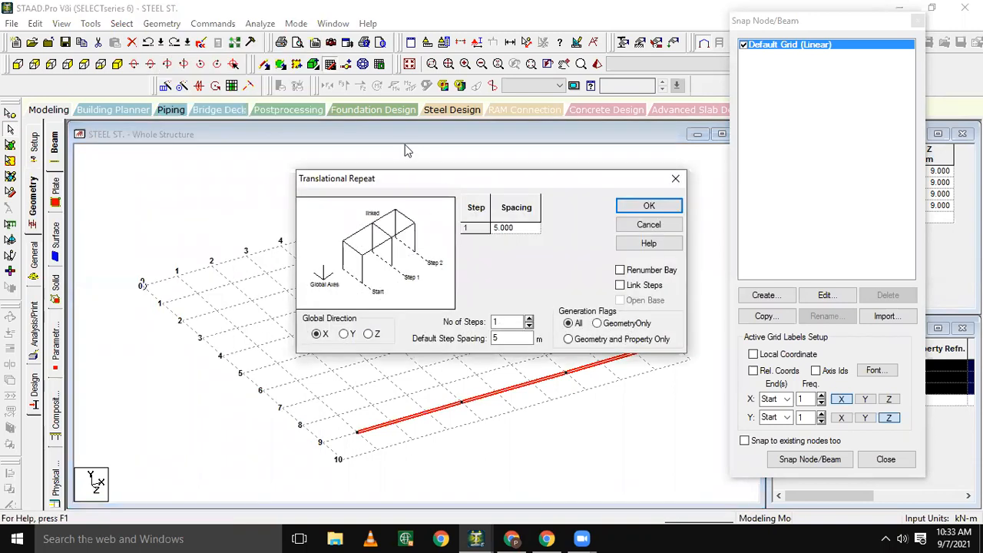
drag(427, 176, 268, 149)
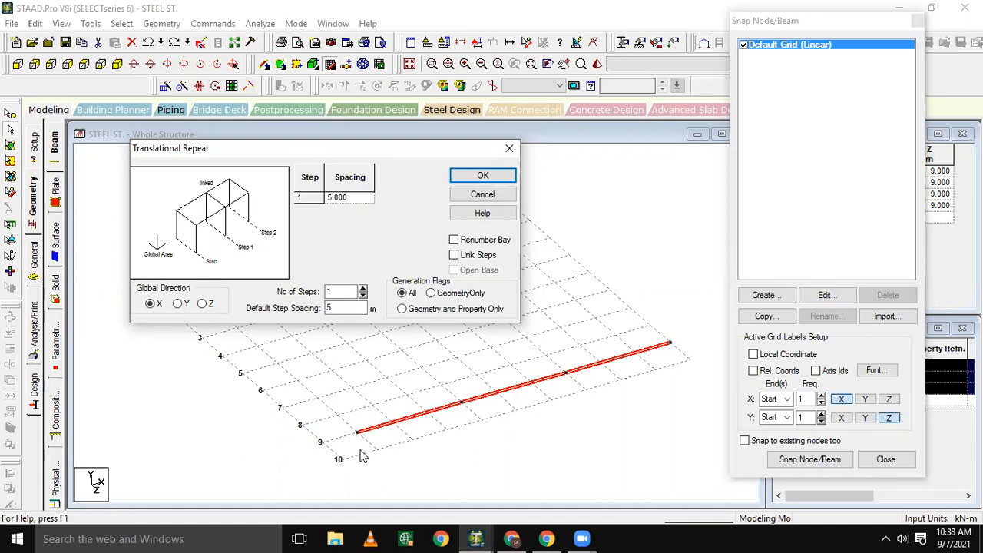
click(202, 304)
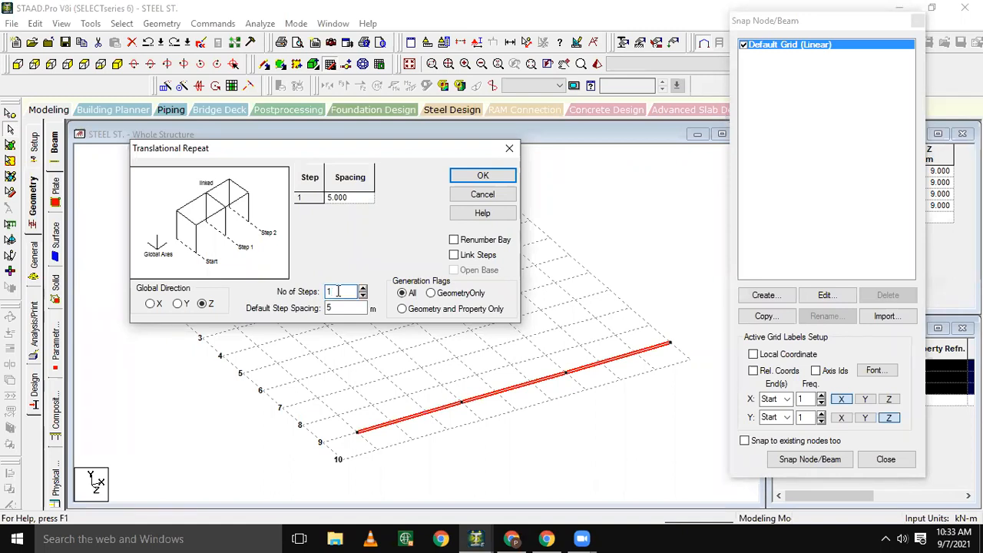
key(BackSpace)
text(3)
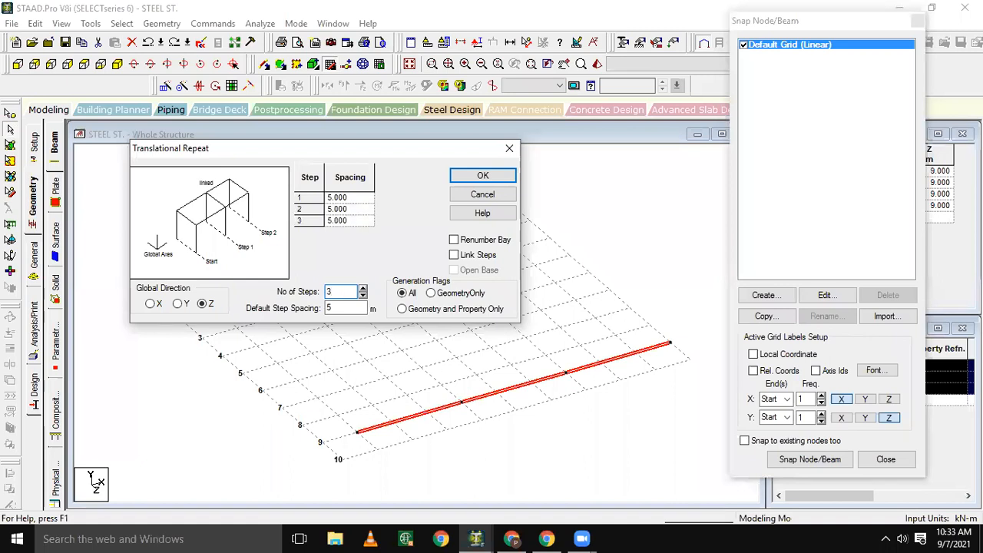
click(353, 307)
key(BackSpace)
text(-3)
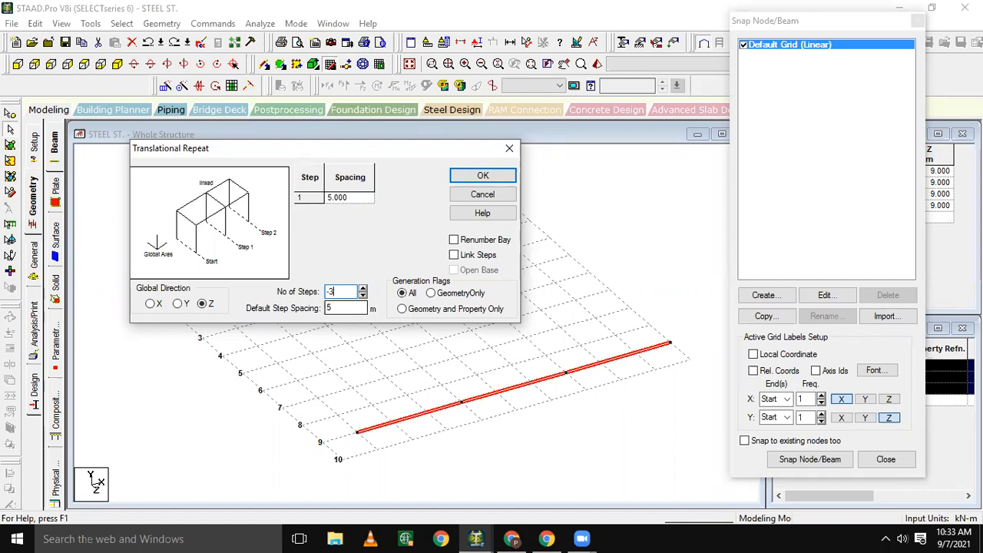
key(BackSpace)
key(BackSpace)
text(3)
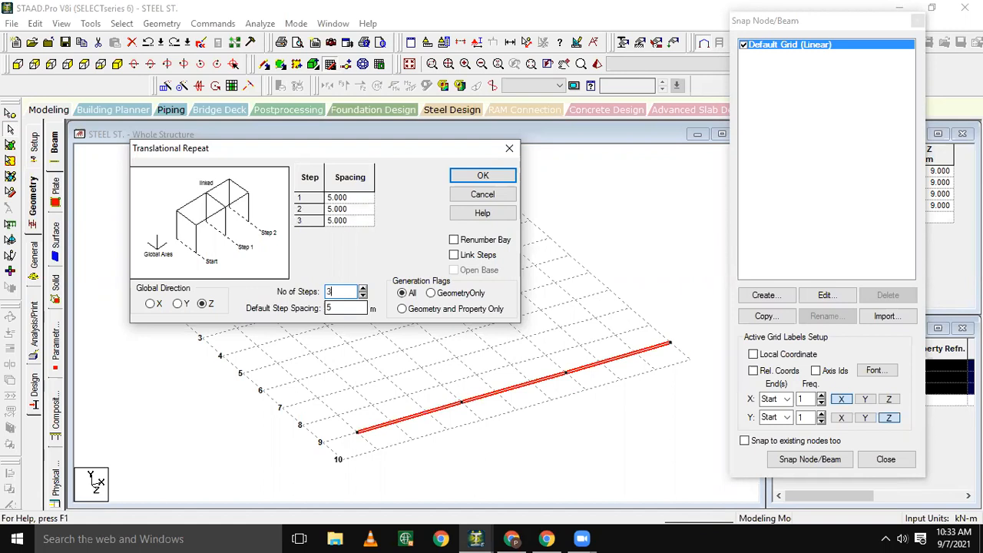
Set the default step spacing to -3 m, link the steps and generate the repeat, accepting the auto save.
click(350, 310)
key(BackSpace)
text(-3)
click(452, 253)
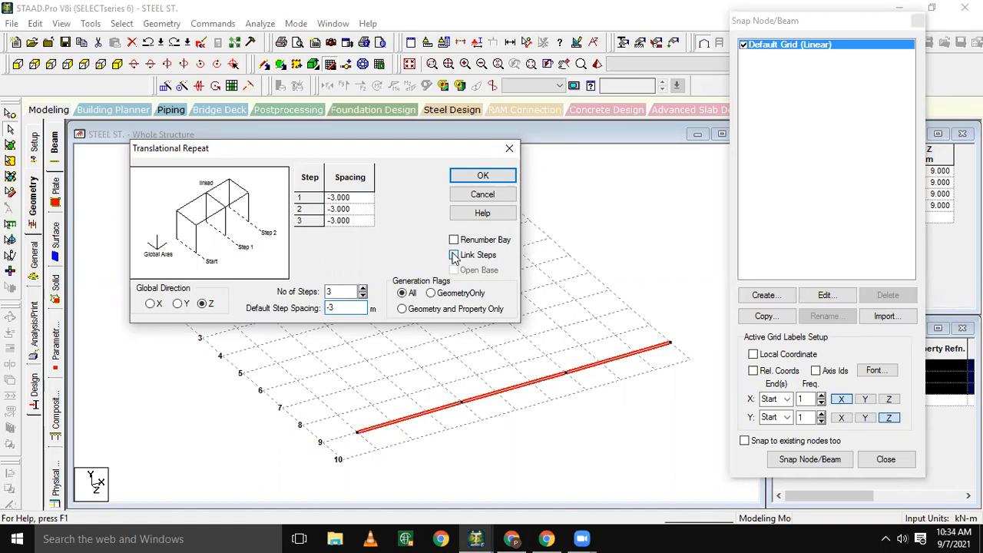
click(318, 272)
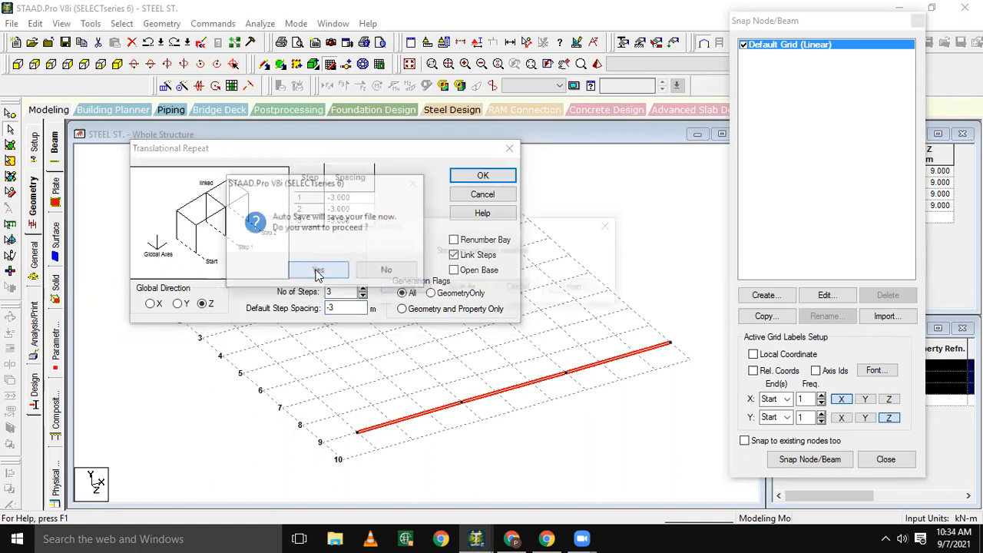
click(407, 286)
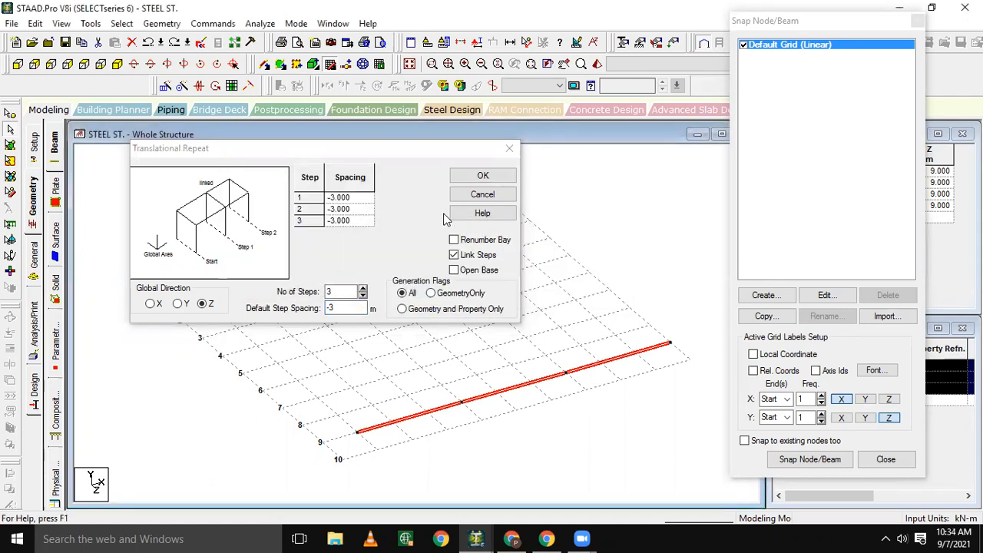
click(482, 176)
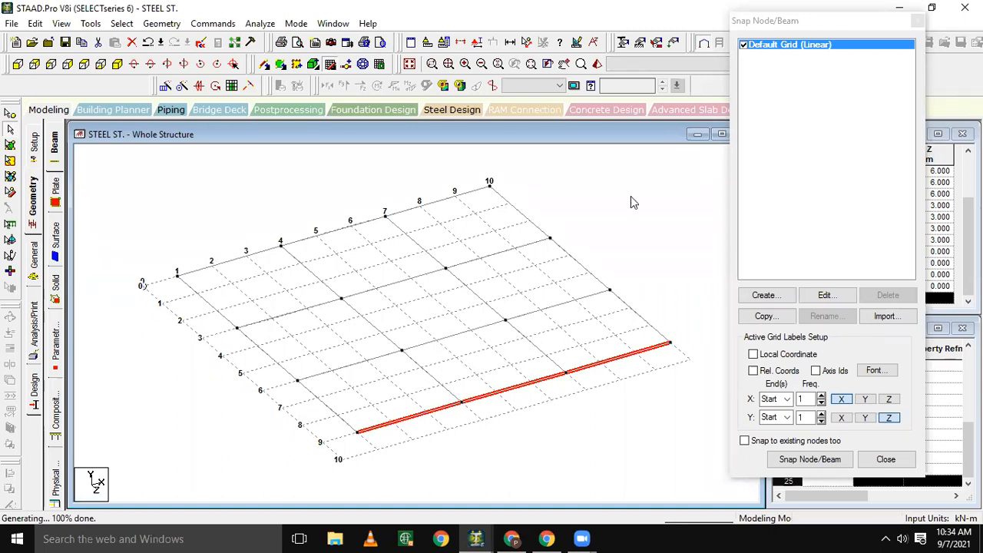
Close the Snap Node/Beam grid and clear the beam selection.
click(787, 24)
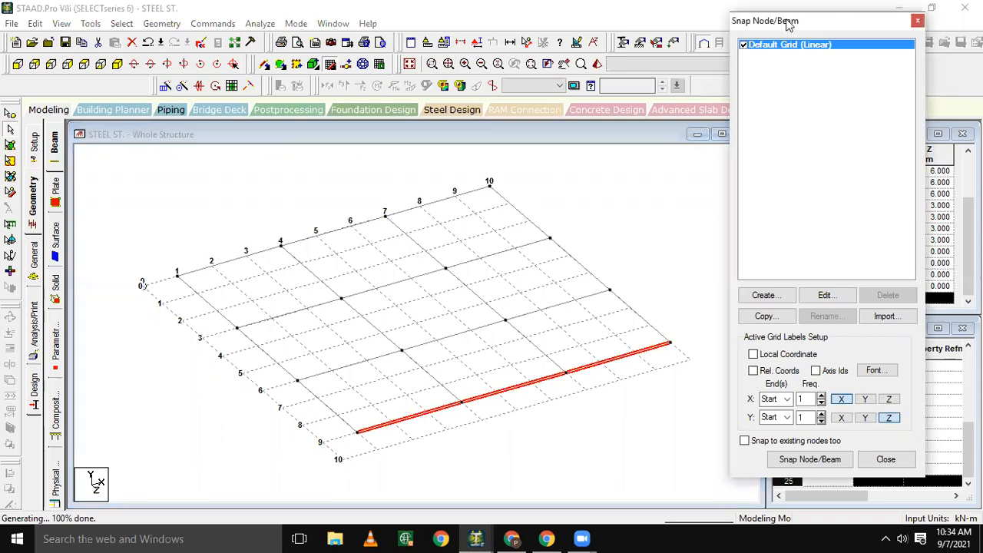
drag(787, 24, 544, 69)
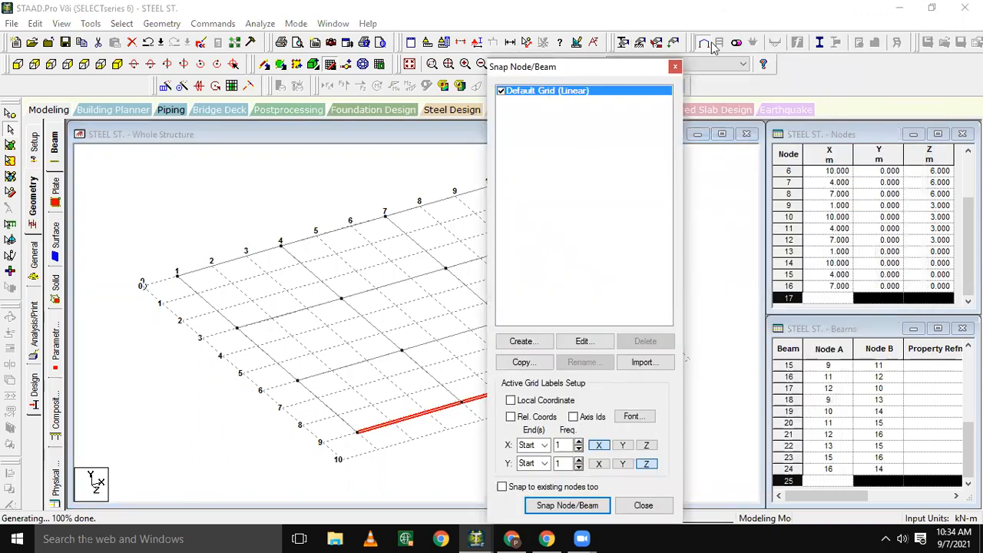
click(674, 67)
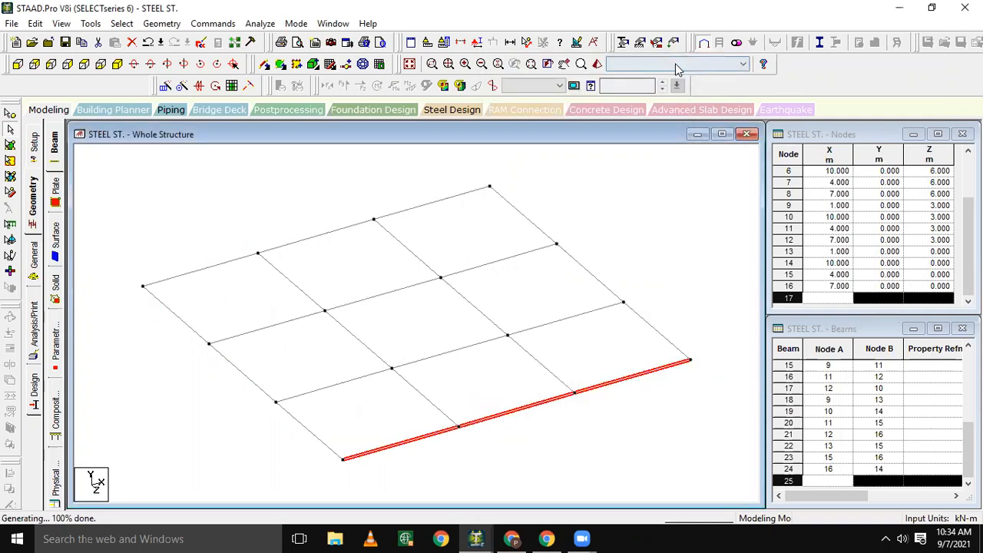
click(619, 161)
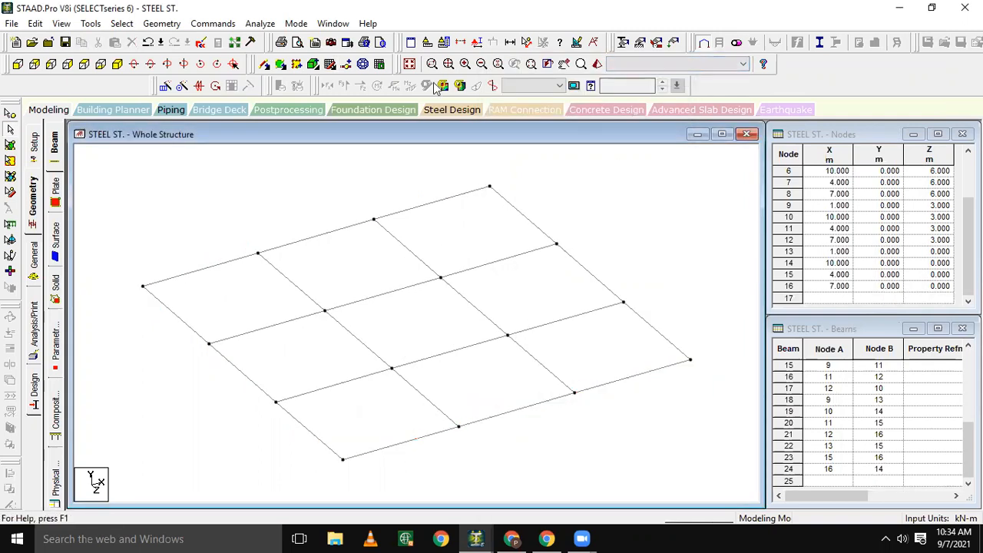
Show the snap grid and hide it again, twice.
click(332, 66)
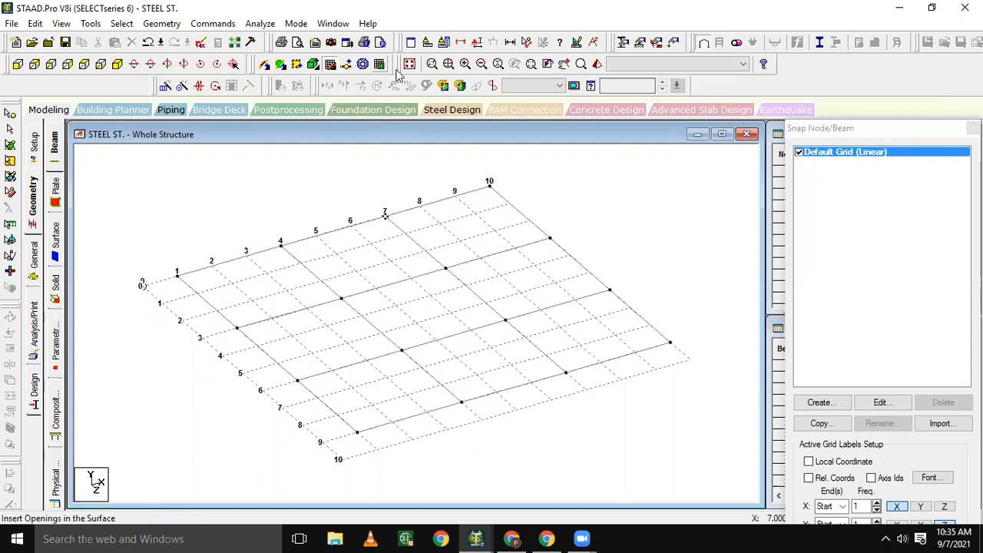
click(331, 66)
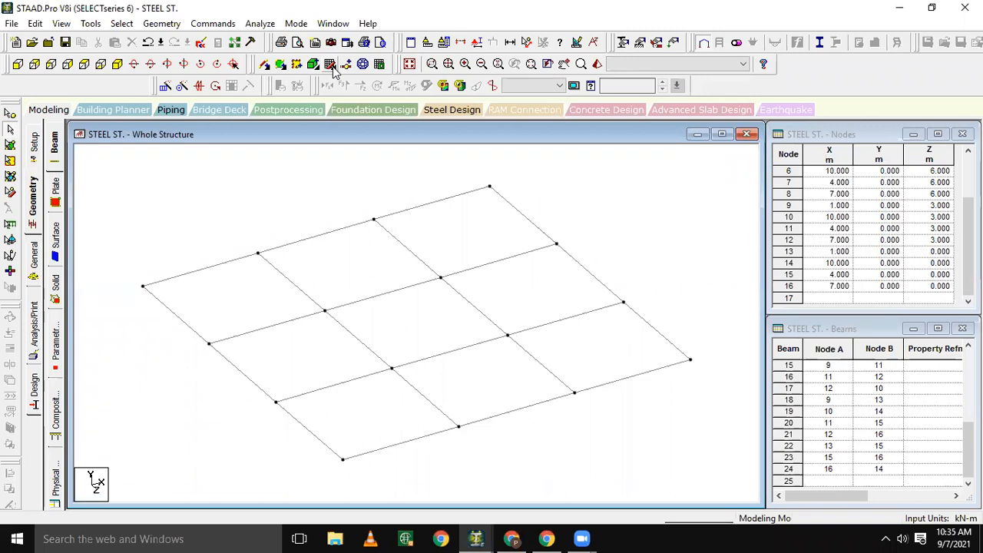
click(331, 65)
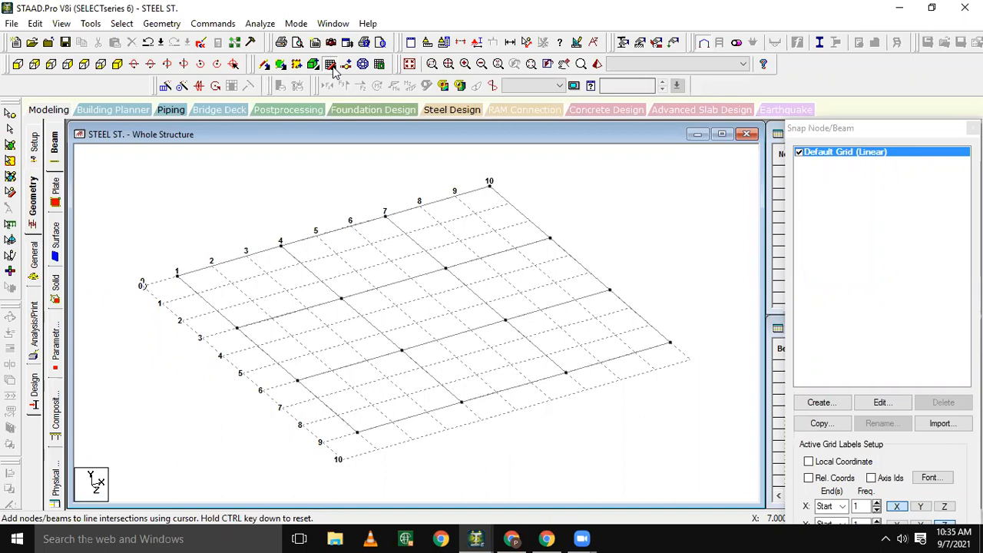
click(331, 65)
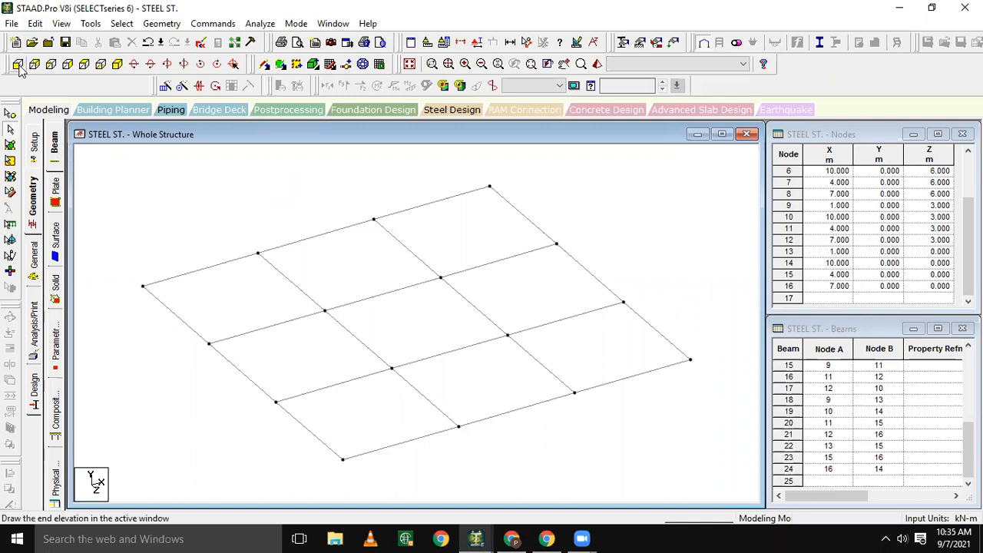
click(100, 64)
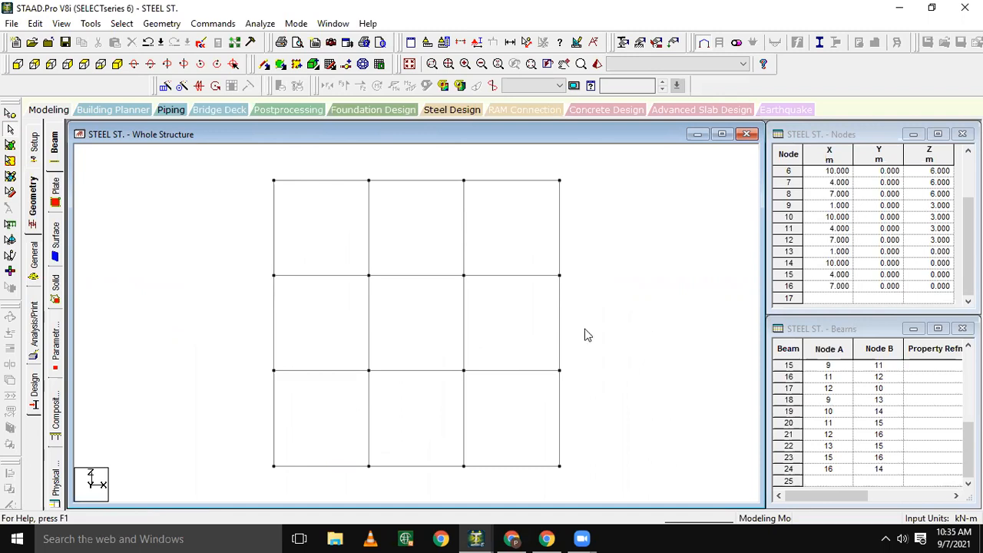
key(ctrl+a)
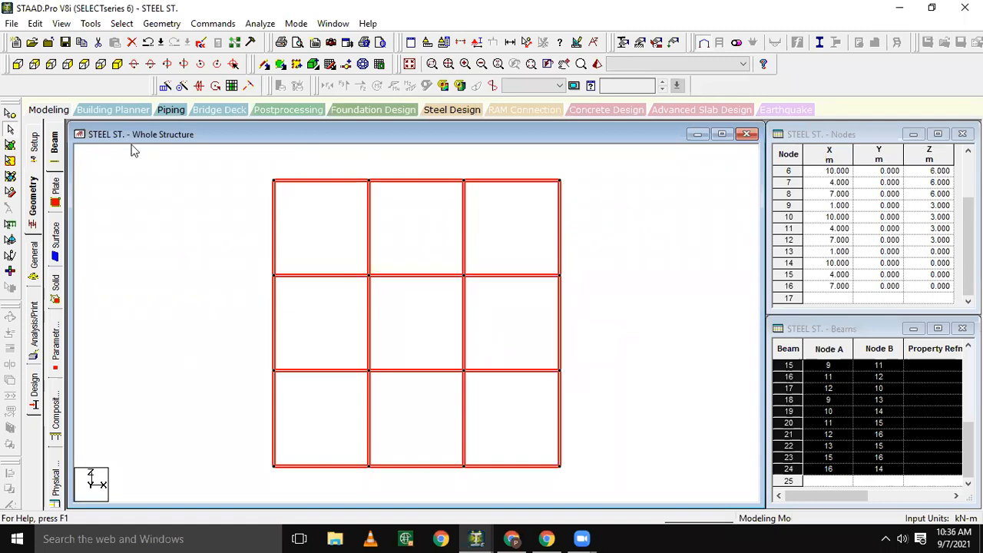
click(118, 63)
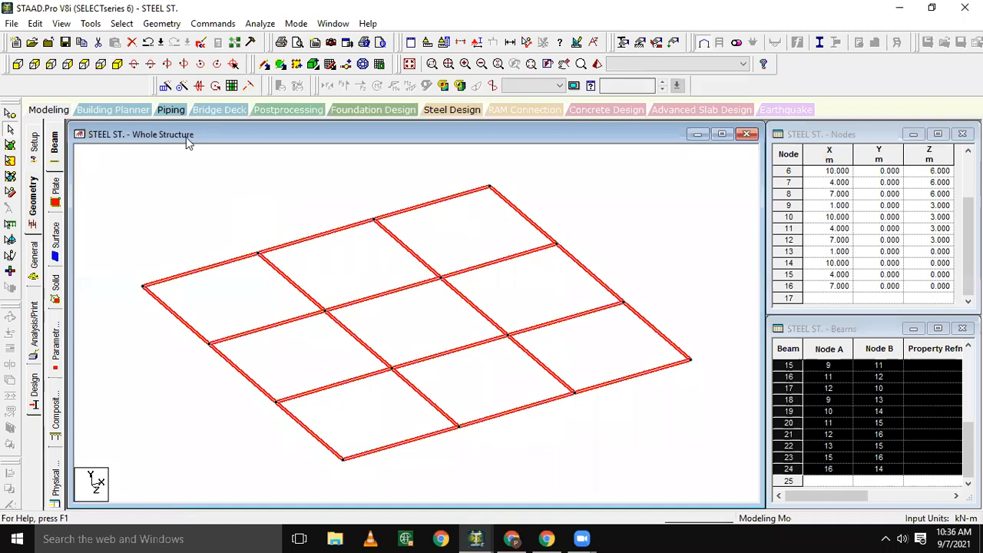
click(165, 86)
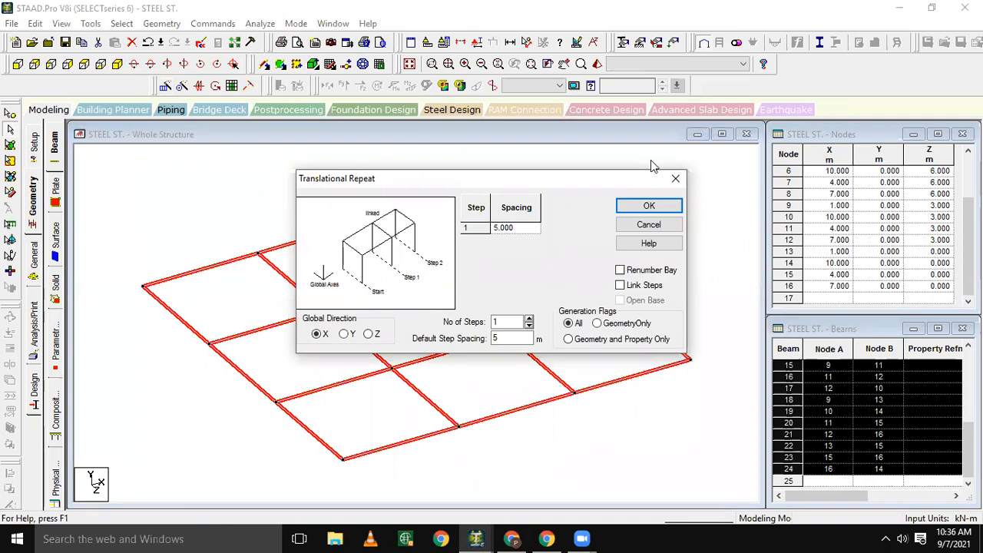
click(675, 179)
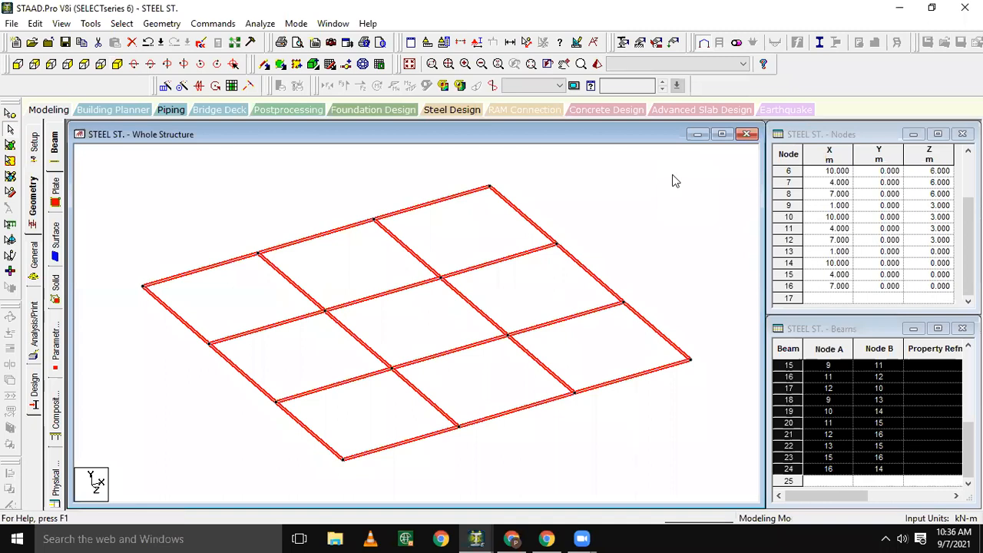
click(632, 232)
Select the three beam segments along the front edge of the layout, at Z = 9 m.
click(383, 449)
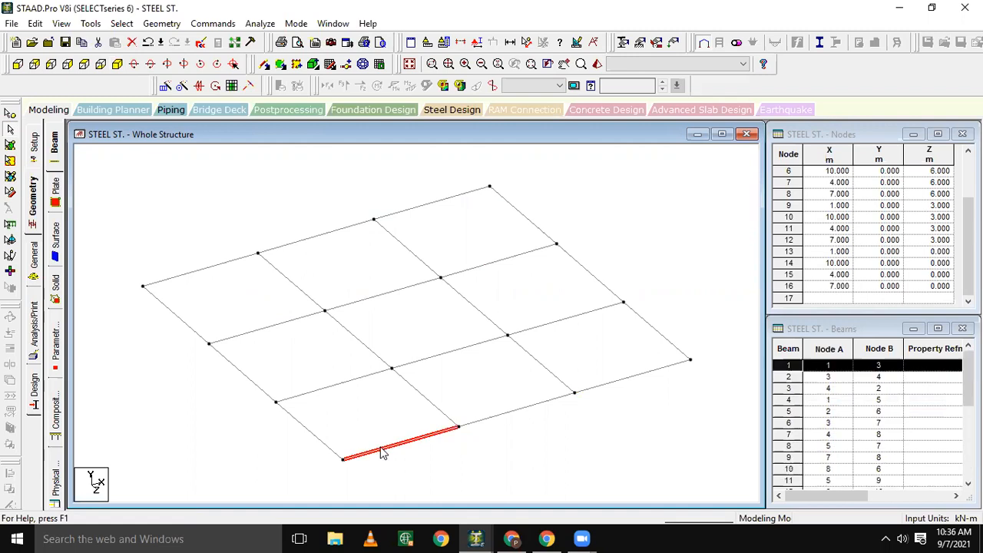
ctrl+click(492, 420)
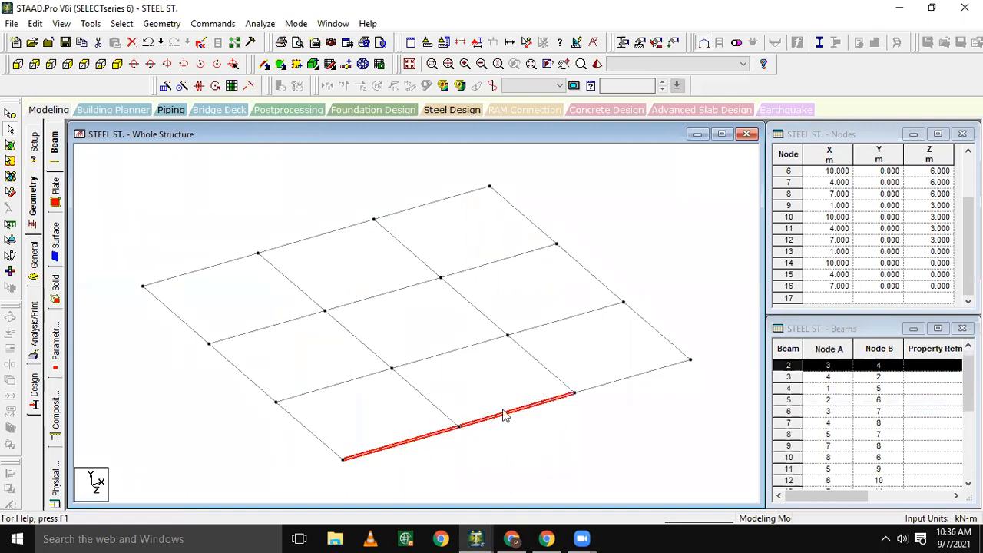
ctrl+click(614, 382)
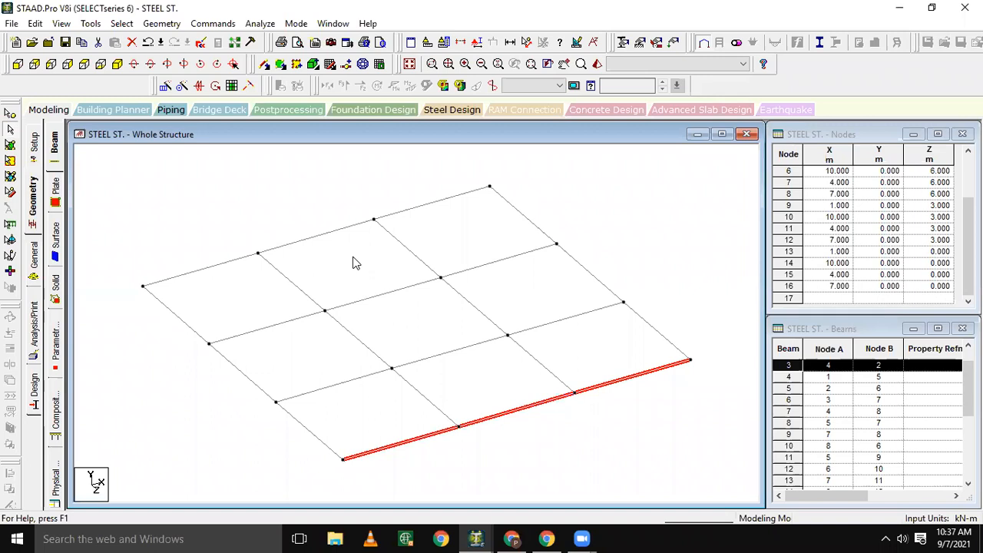
Start a Translational Repeat and select all beams of the base grid for it.
click(300, 197)
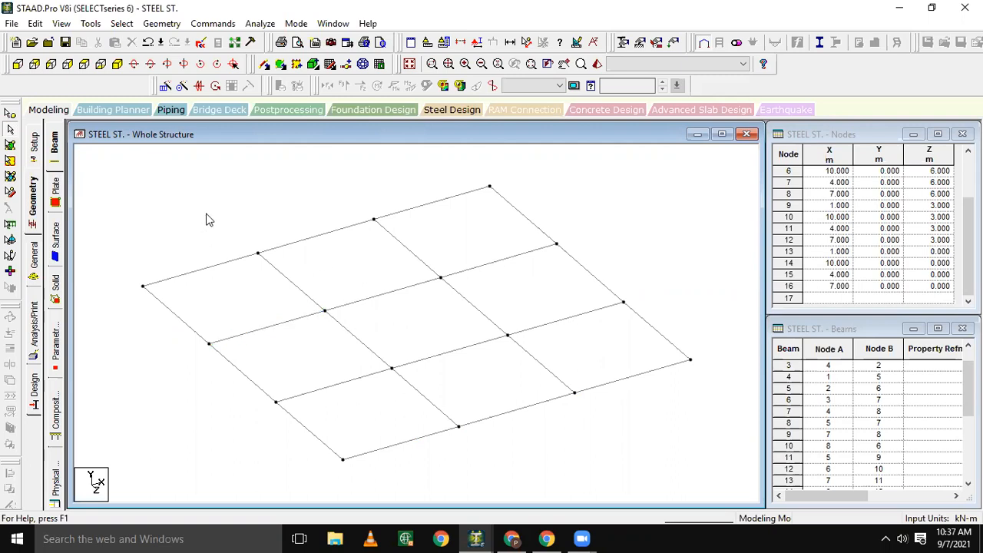
click(165, 87)
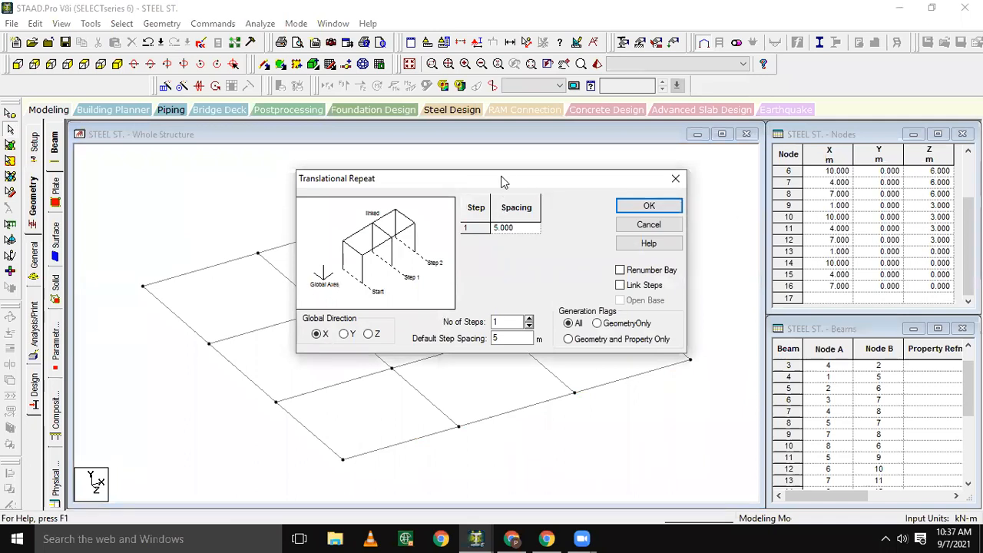
drag(501, 181, 841, 122)
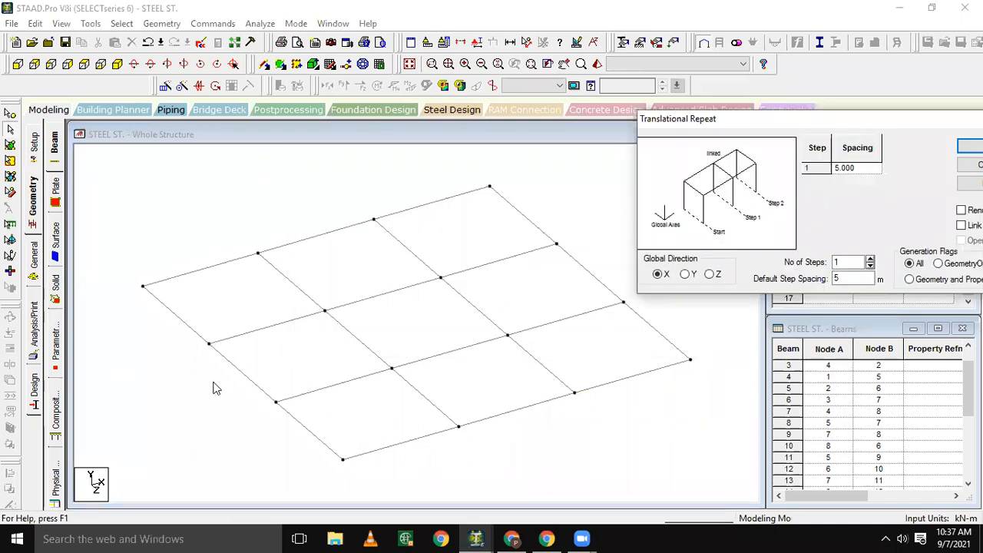
click(195, 230)
key(ctrl+a)
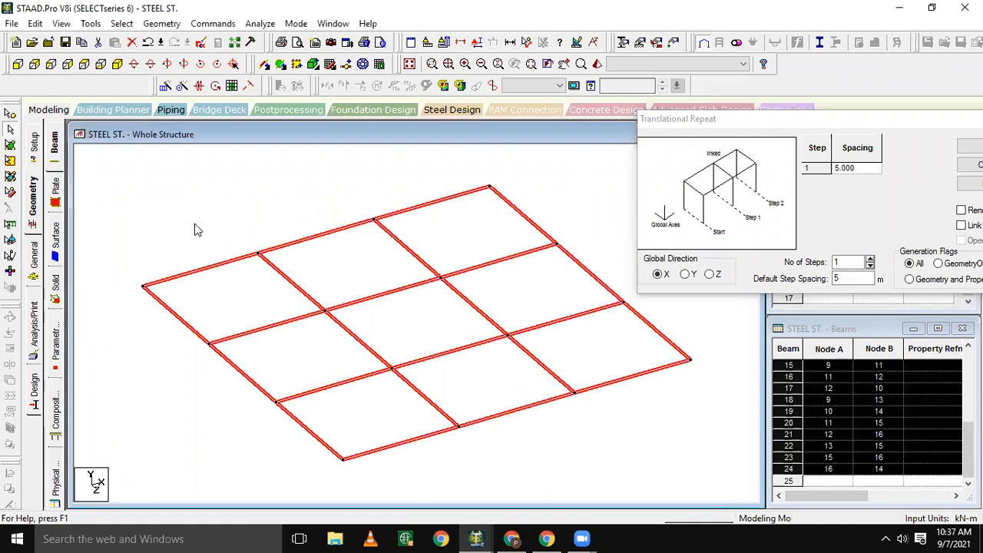
click(733, 124)
drag(733, 125, 689, 128)
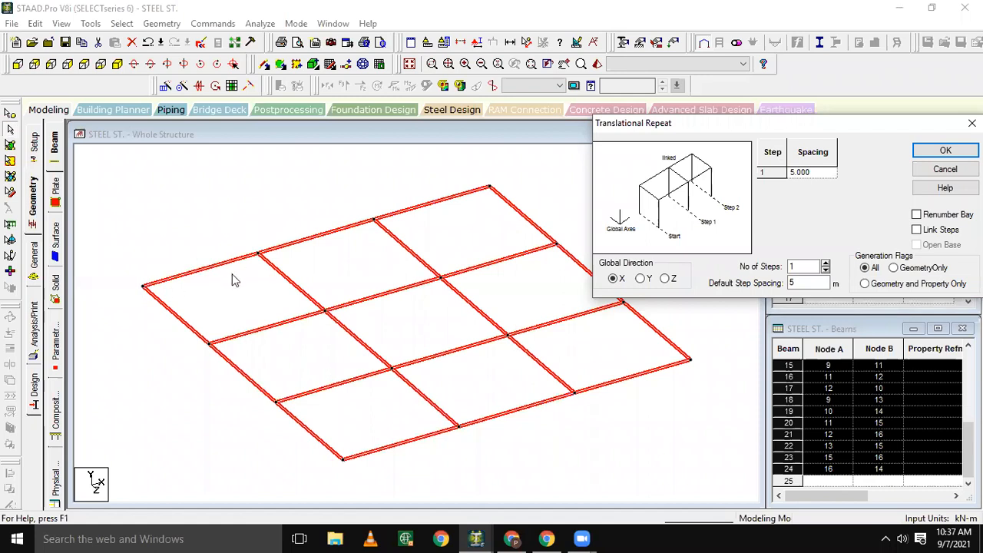
drag(729, 125, 416, 157)
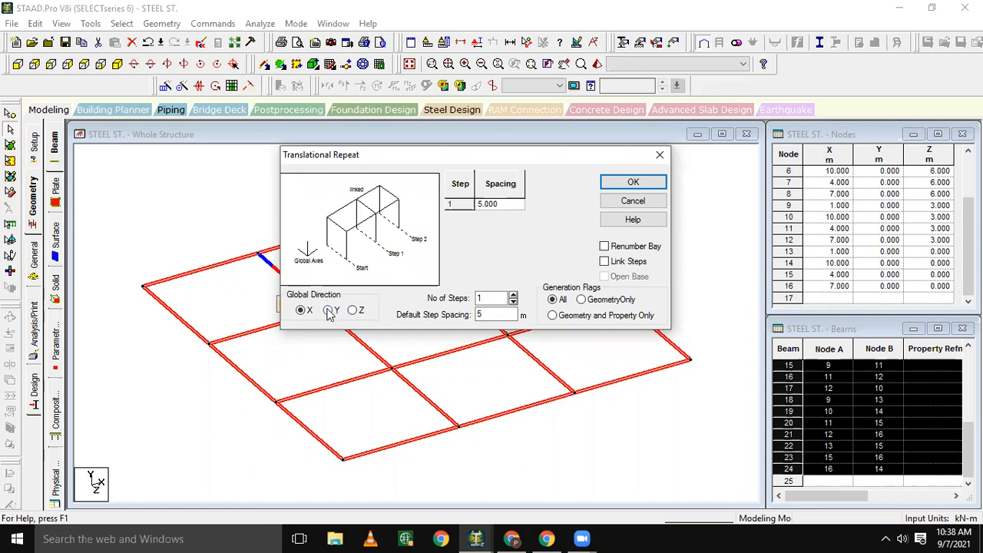
Set the repeat to the global Y direction with 3 steps and a default step spacing of 3 m.
click(329, 310)
drag(493, 161, 403, 151)
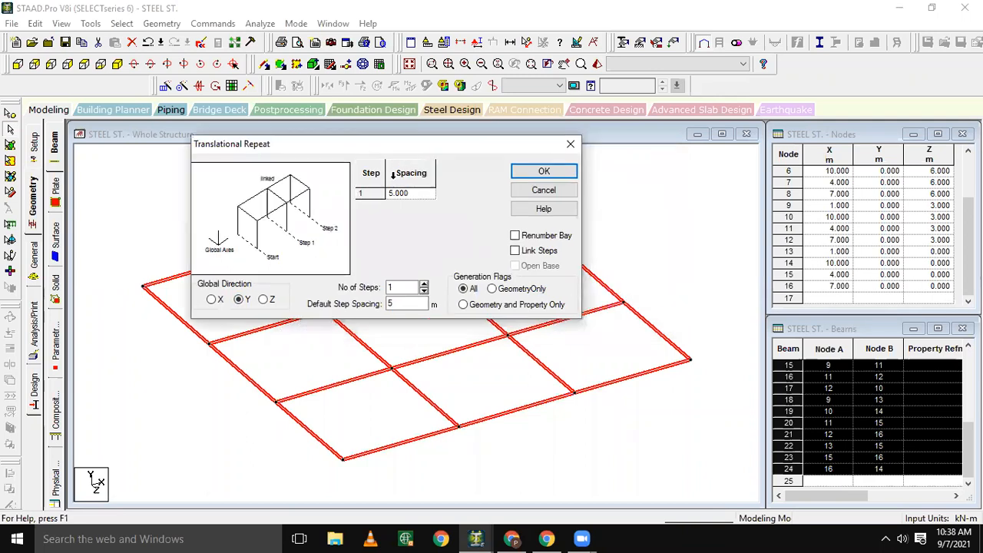
double_click(401, 287)
text(3)
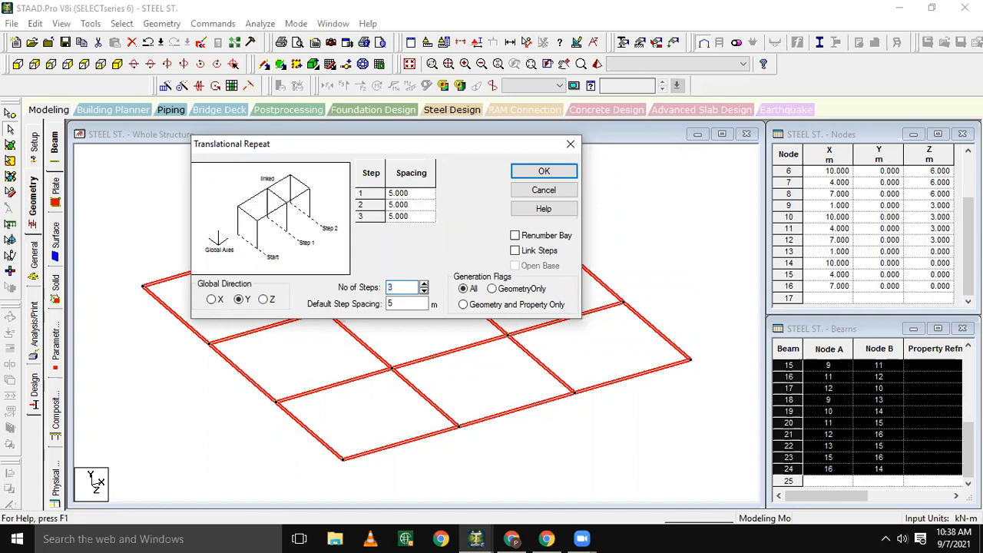
double_click(400, 303)
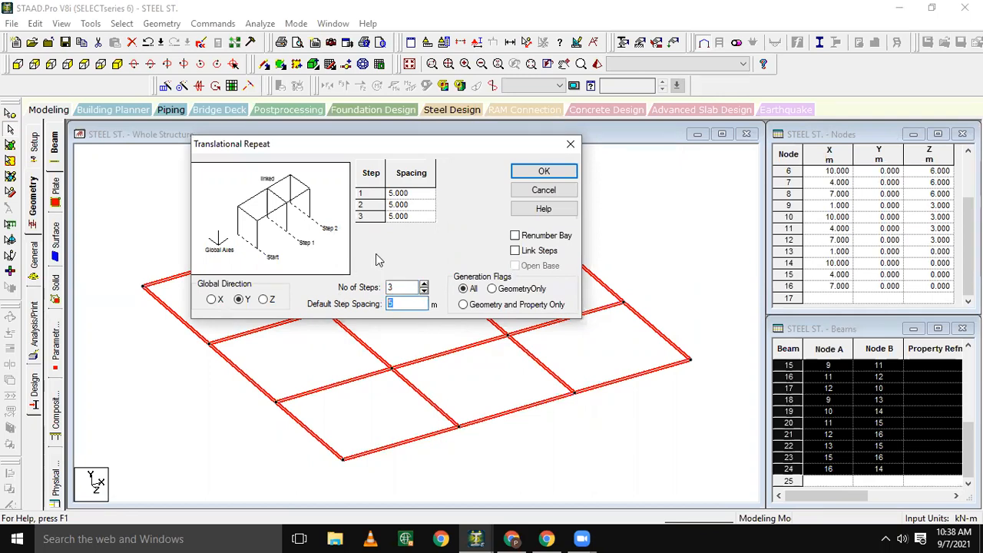
text(3)
key(Tab)
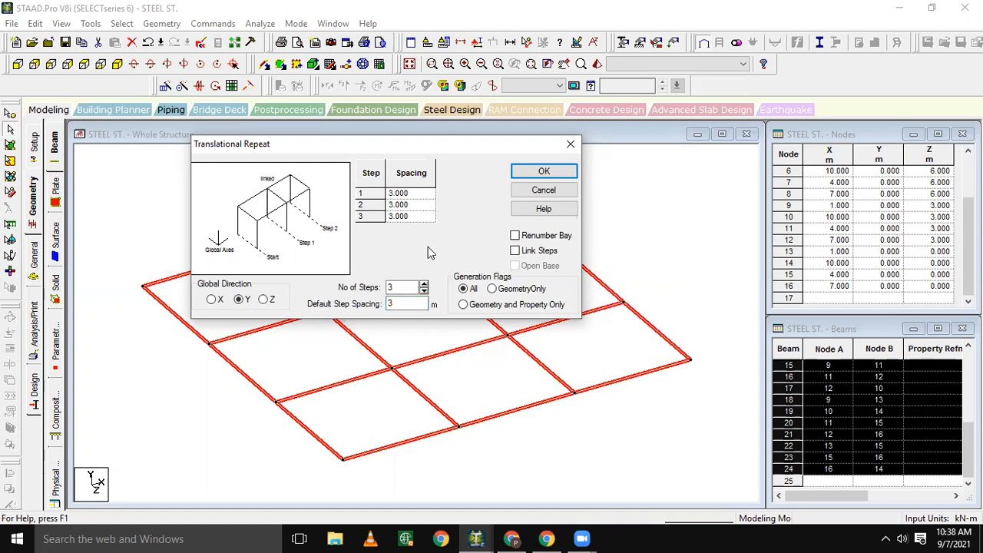
Set the first step's spacing to 1.5 m, link the steps and generate the repeat.
click(406, 193)
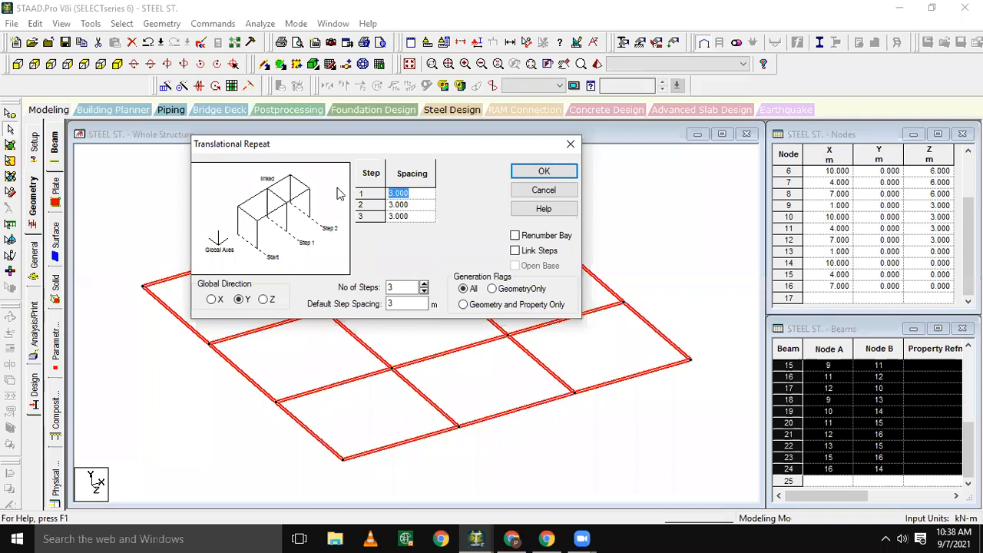
text(1.5)
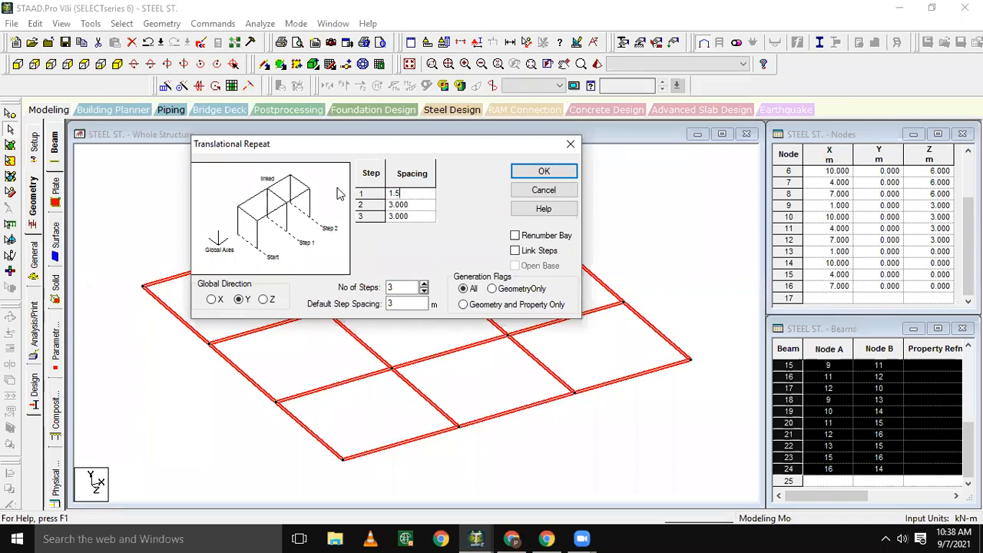
click(417, 206)
click(421, 218)
click(515, 251)
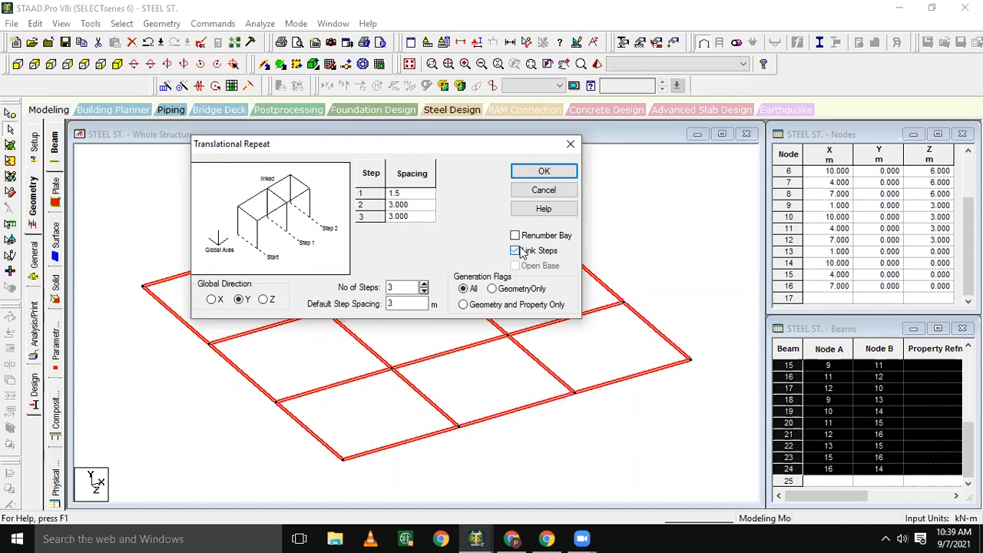
click(520, 171)
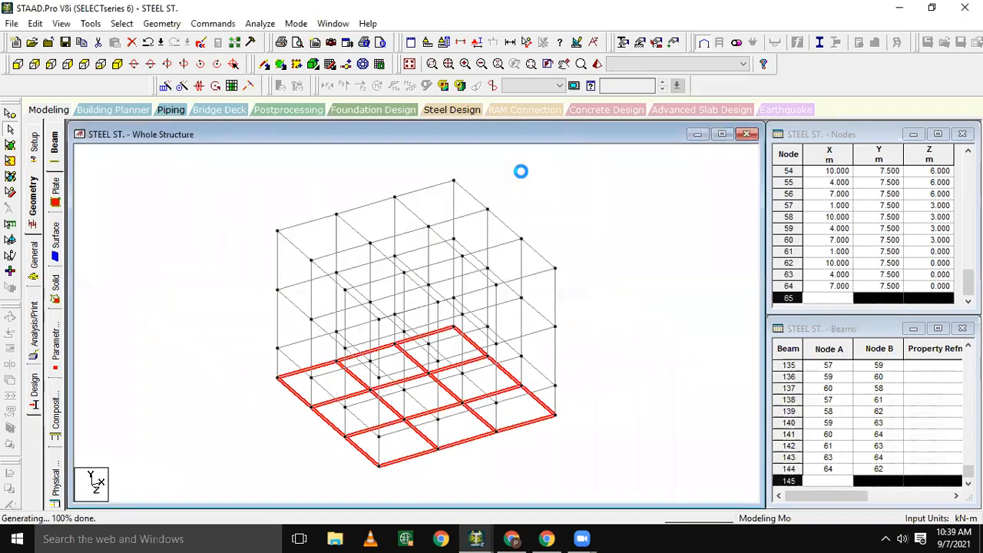
Clear the beam selection and accept the auto save of the modified structure.
click(610, 207)
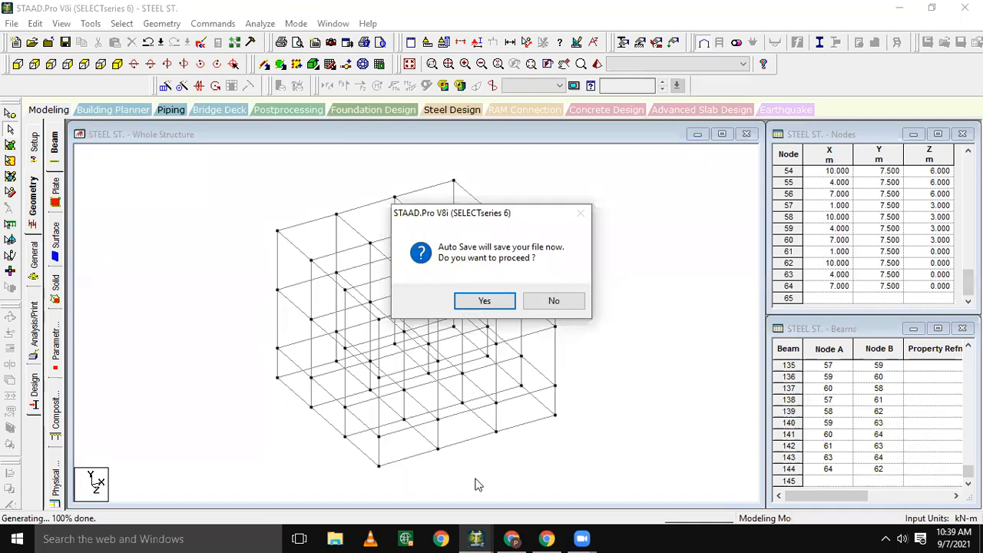
click(482, 301)
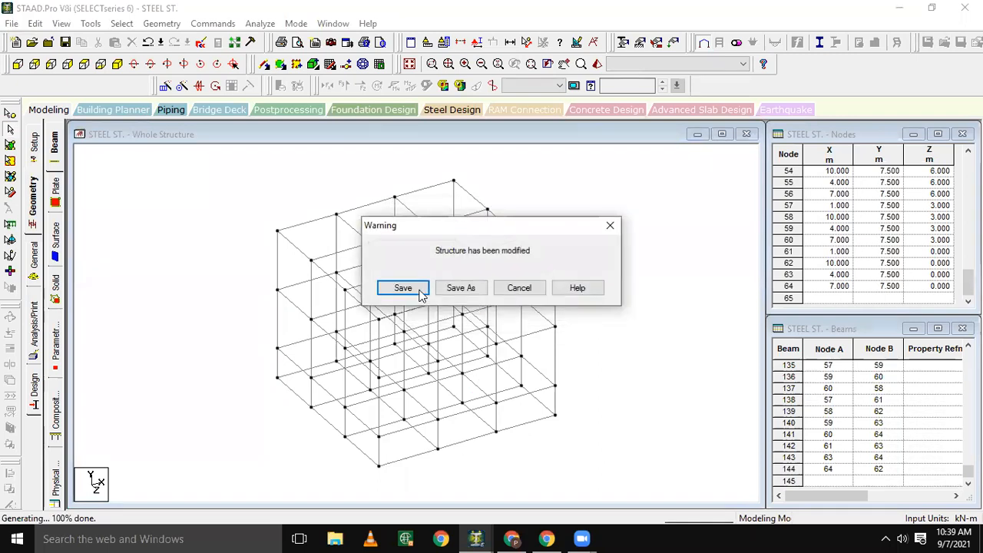
click(402, 288)
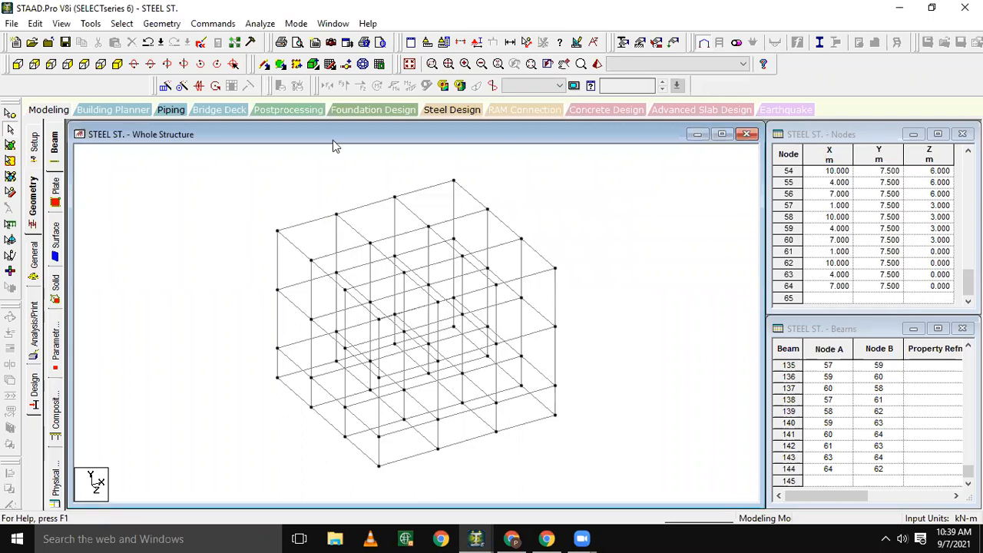
Select all base-level beams running along X from the front view and return to the isometric view.
click(17, 63)
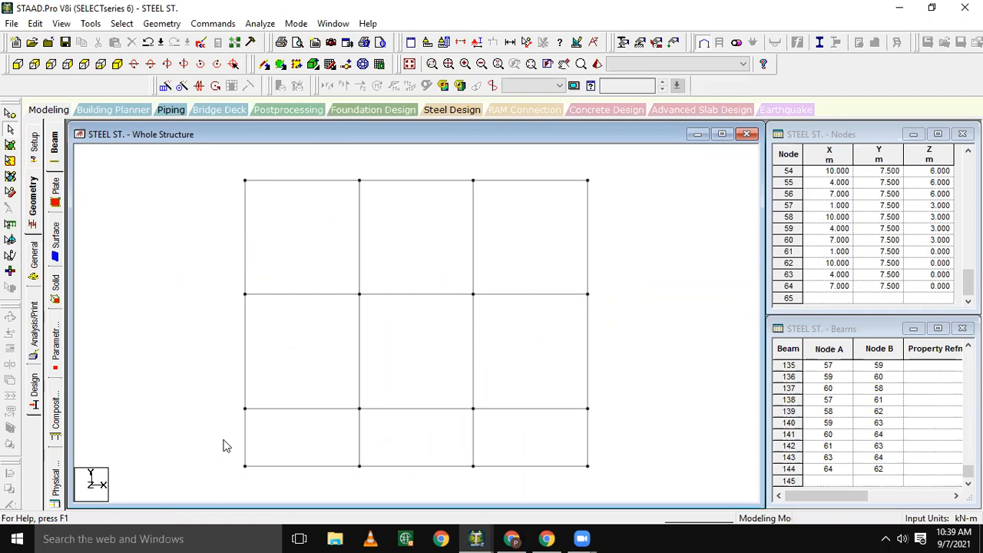
drag(227, 448, 191, 441)
drag(219, 452, 195, 480)
click(273, 469)
ctrl+click(426, 466)
ctrl+click(505, 466)
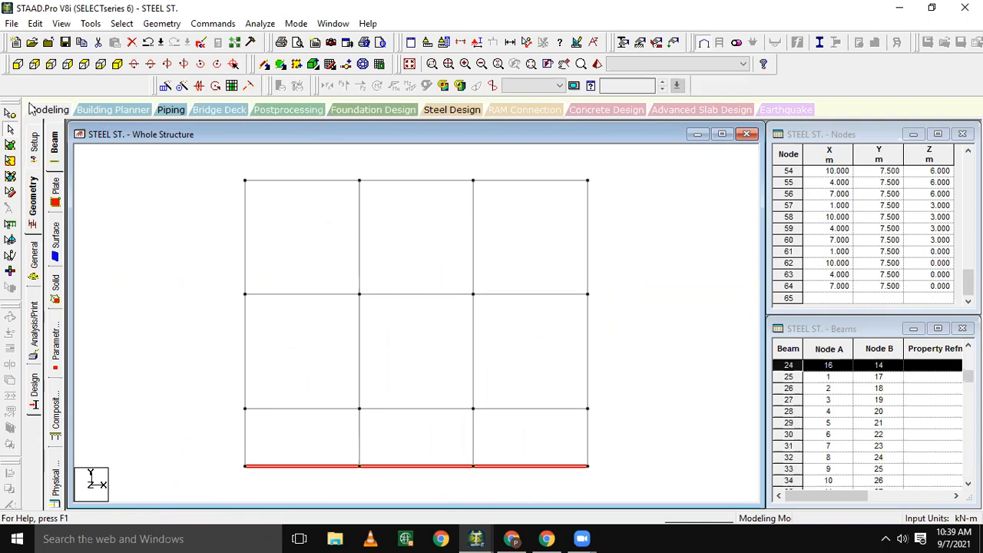
click(117, 65)
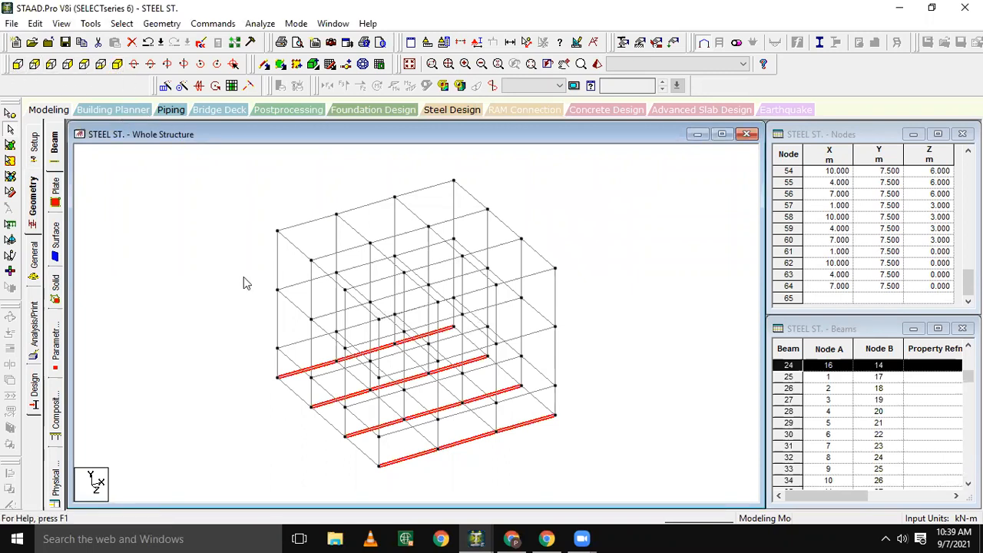
Add the base-level beams running along Z to the selection and delete all selected beams, keeping the columns.
click(69, 67)
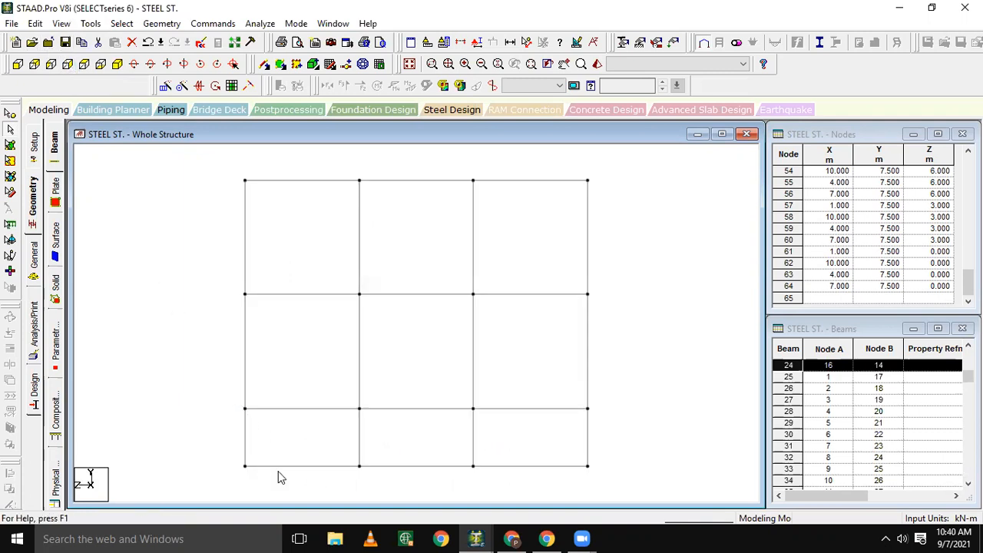
click(282, 466)
ctrl+click(419, 466)
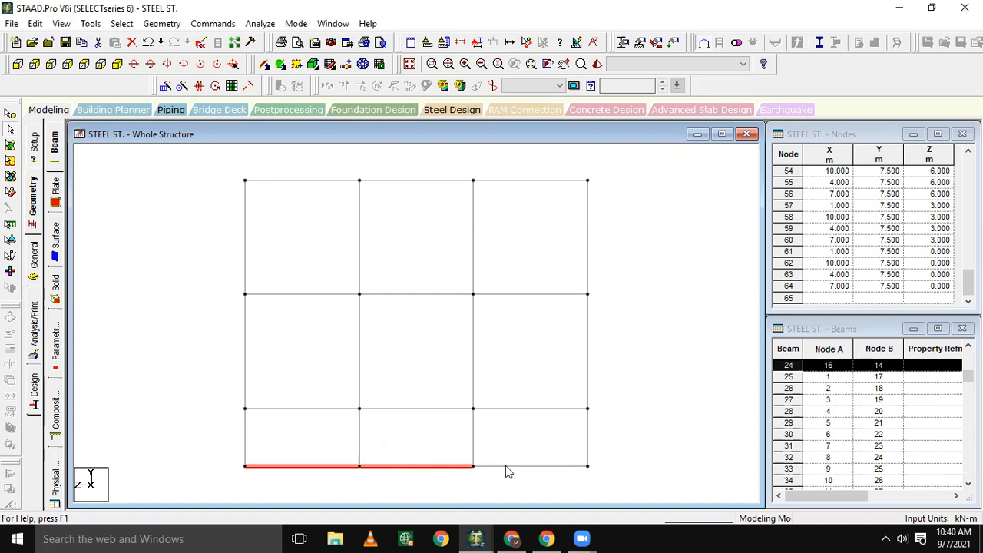
click(117, 63)
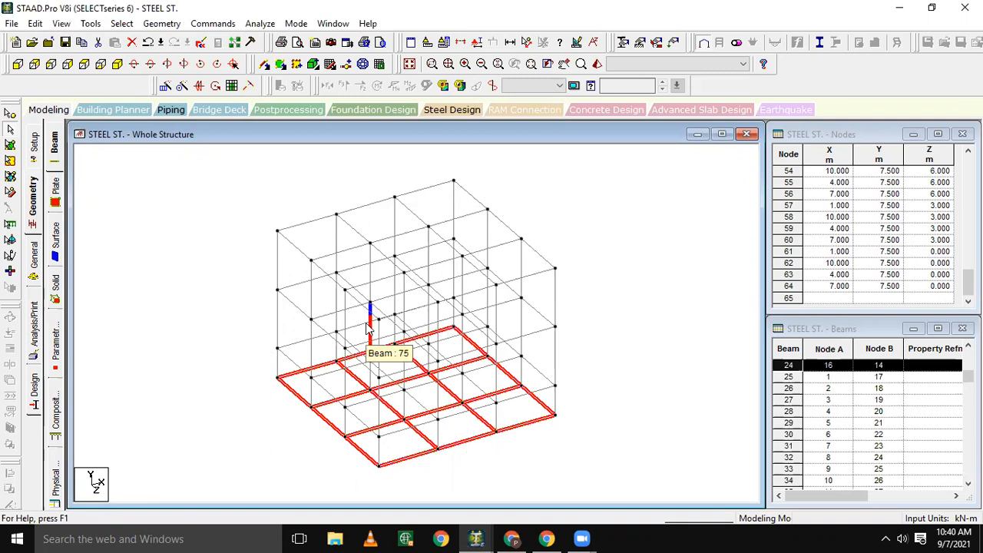
key(Delete)
key(Return)
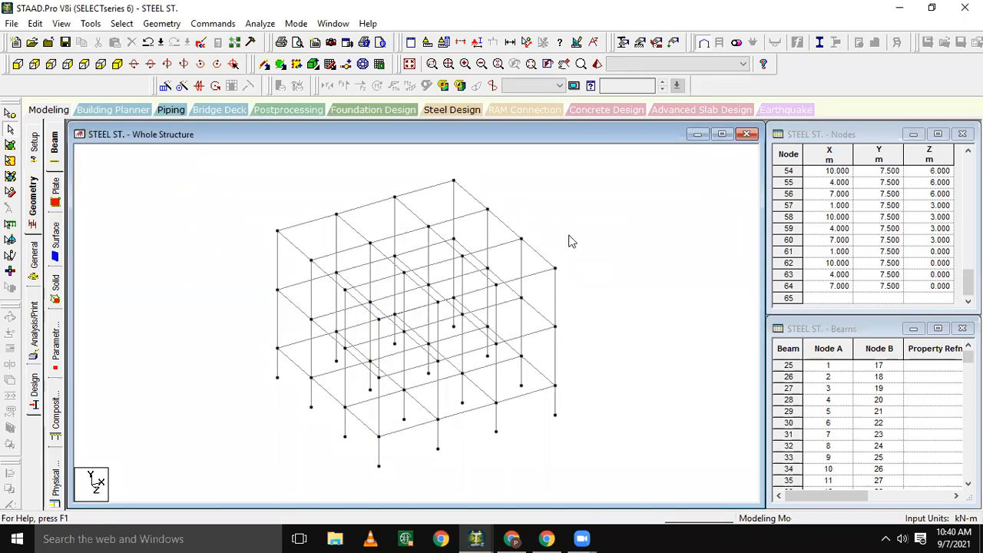
Examine the frame in the 3D rendered view from another angle and close that view.
click(596, 64)
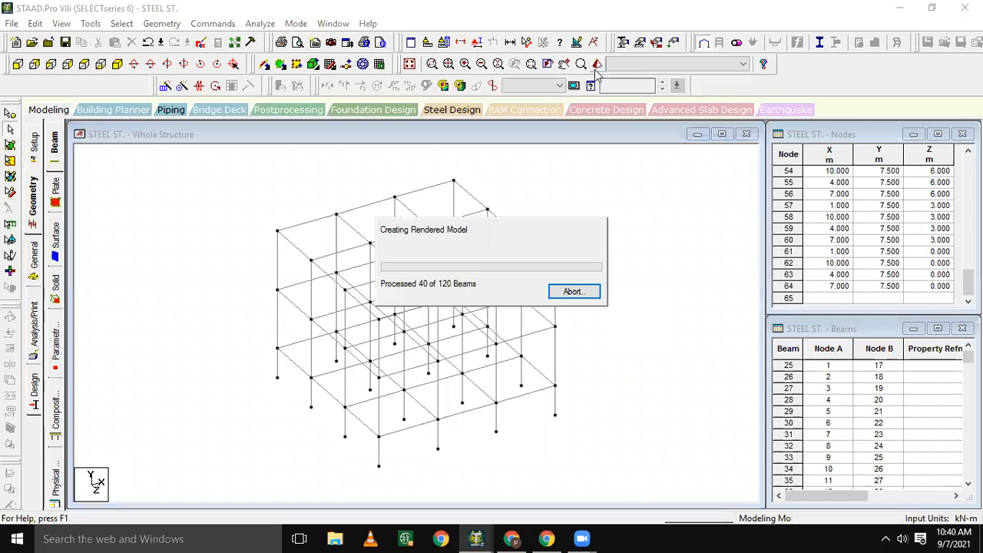
drag(553, 306, 495, 254)
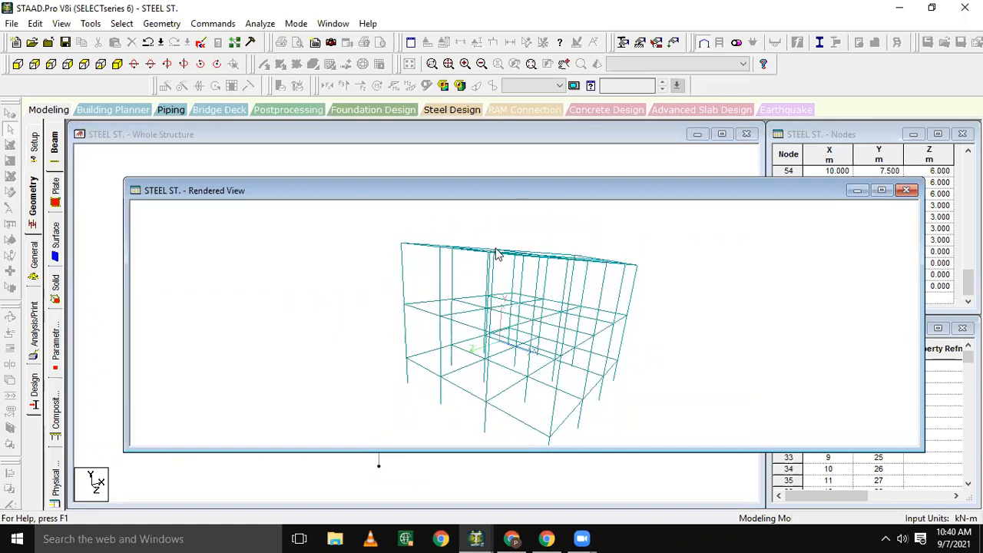
click(906, 191)
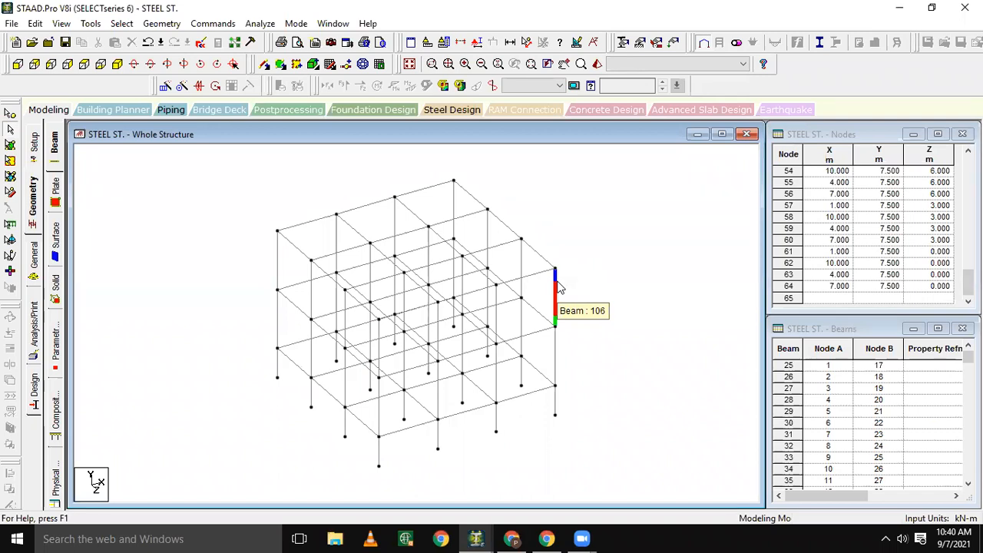
Open the Default Grid (Linear) settings of Snap Node/Beam and review the plane options, including X-Z.
click(330, 66)
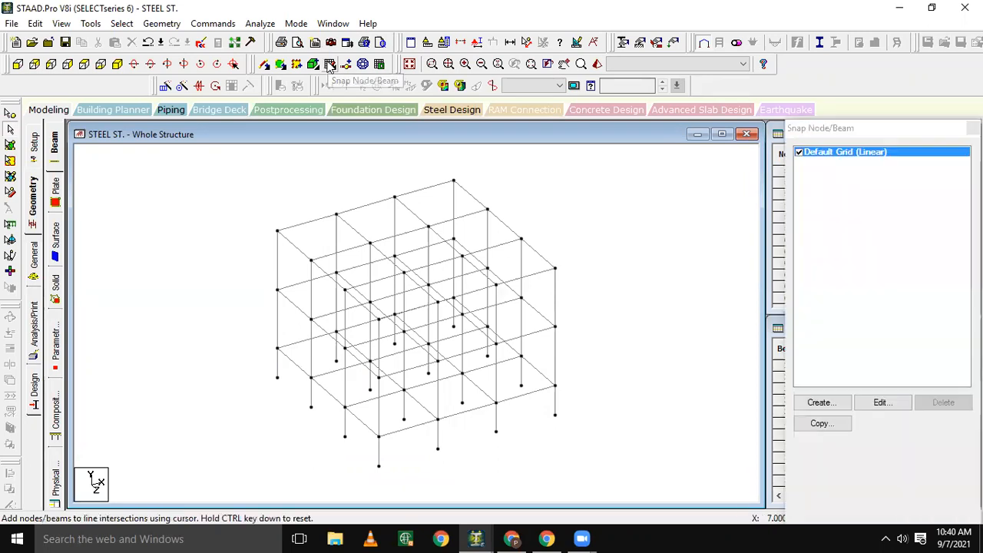
click(842, 135)
drag(842, 134, 675, 54)
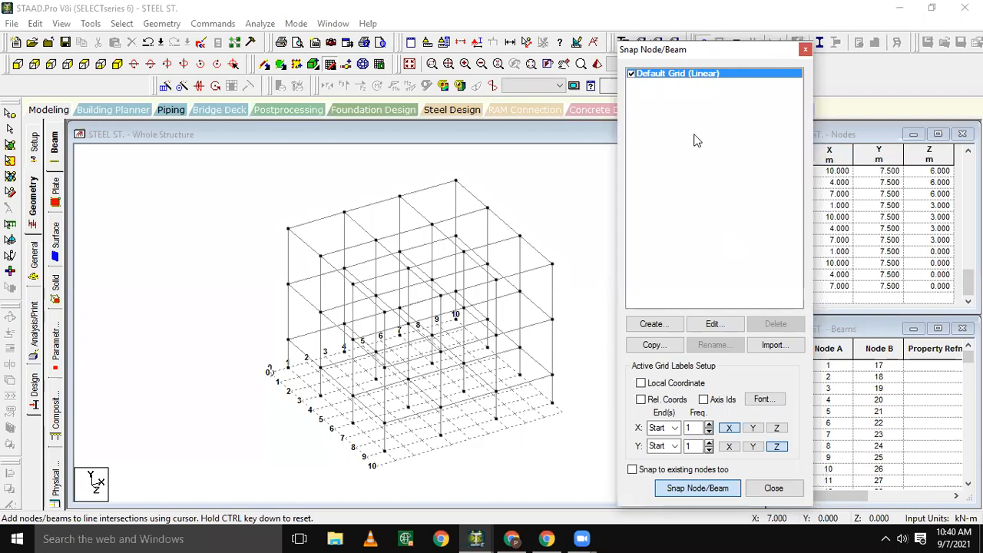
click(713, 324)
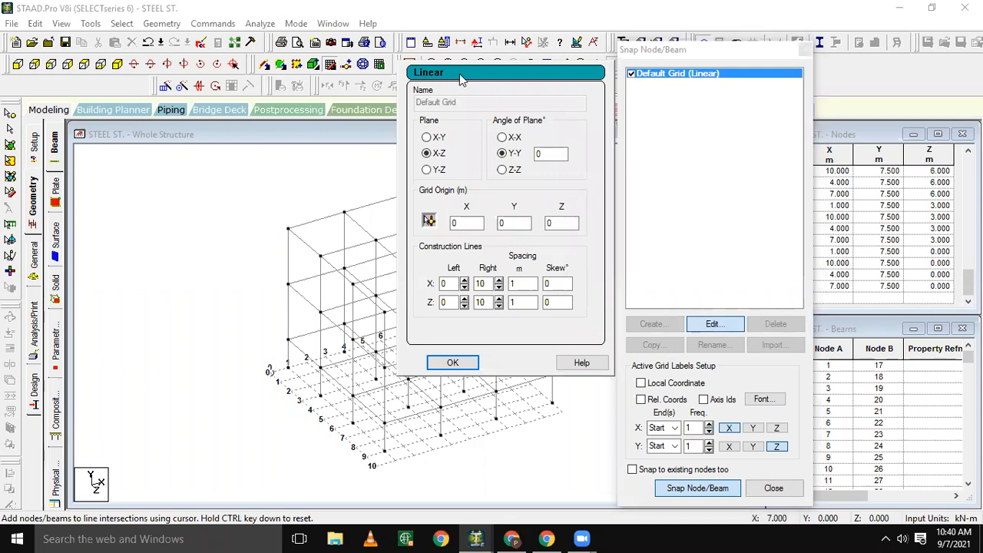
click(437, 156)
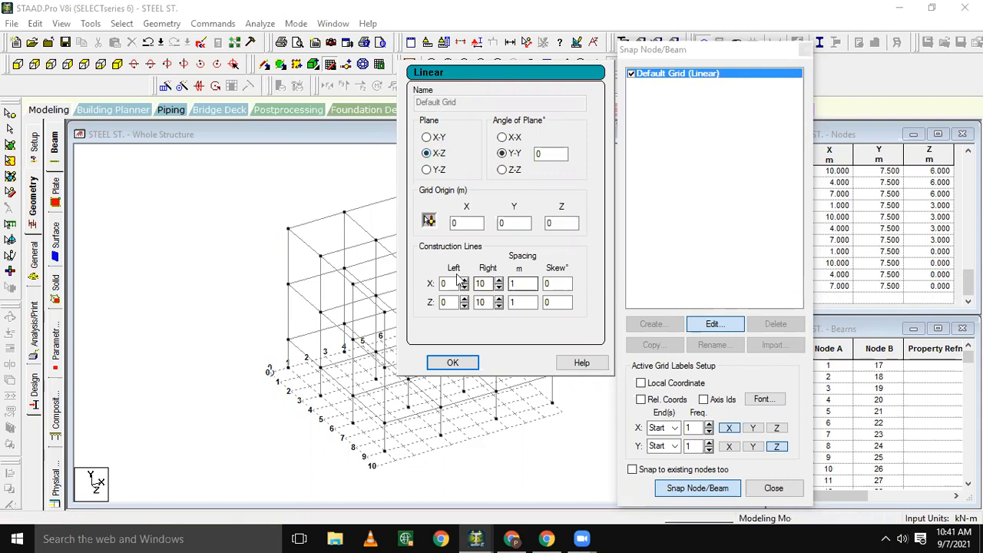
click(435, 143)
click(435, 154)
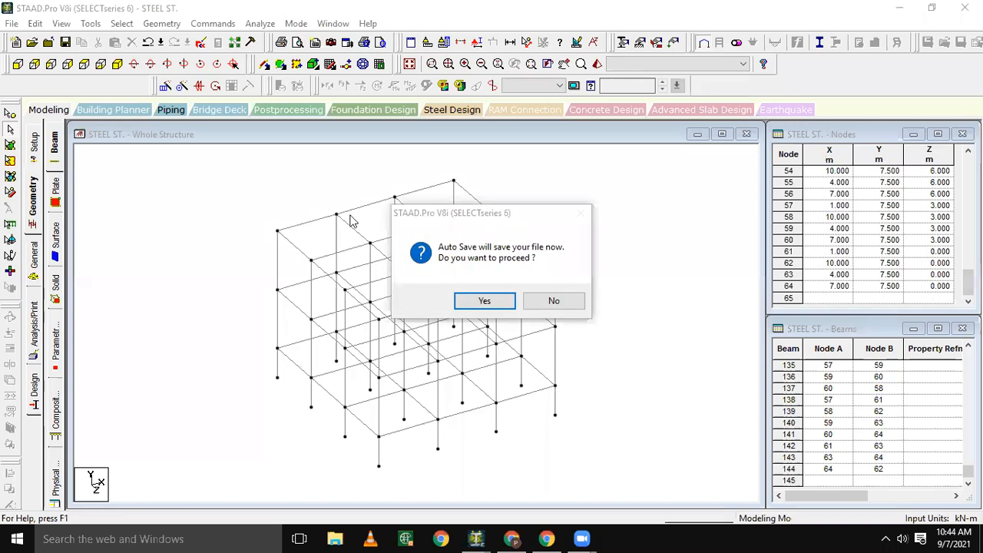
Accept the auto save and save the structure with its base-level beams removed.
click(485, 304)
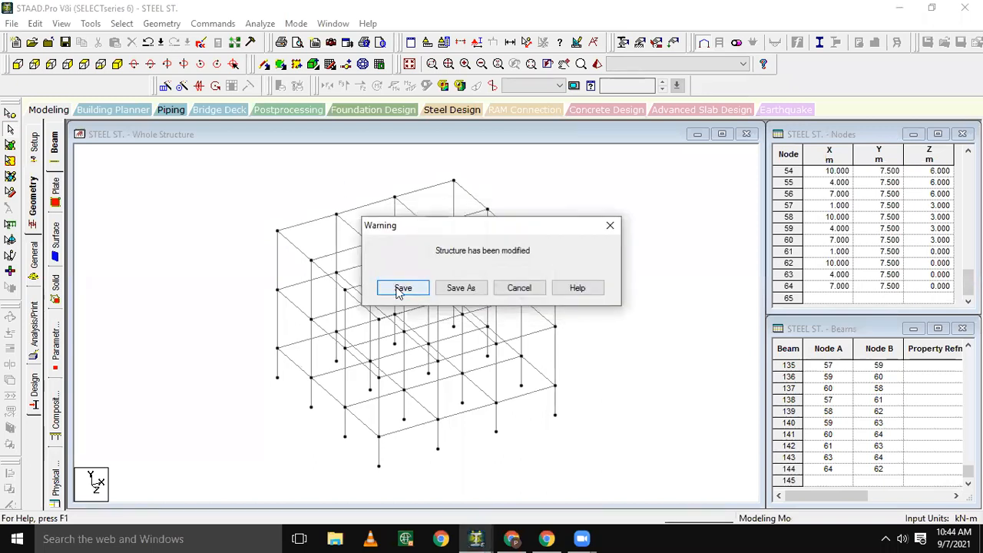
click(401, 289)
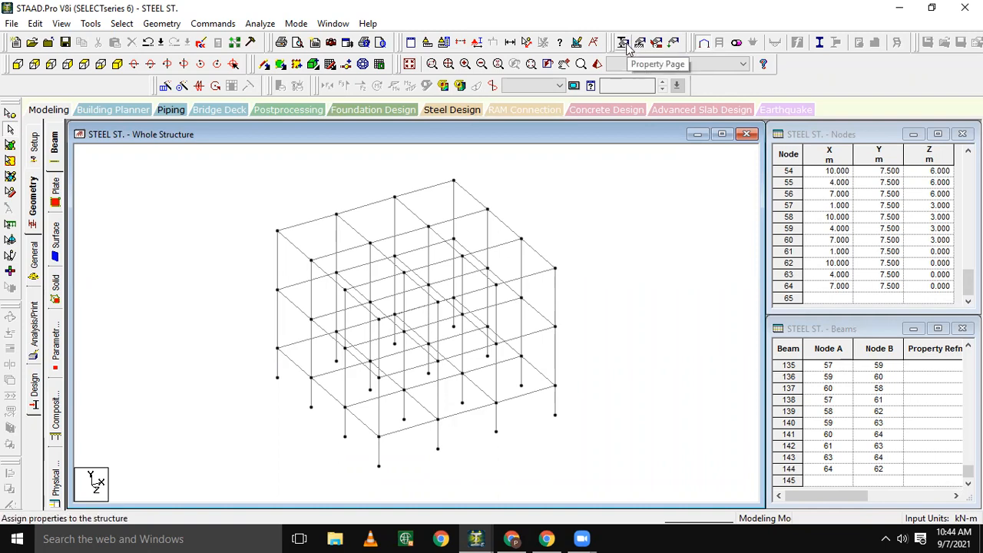
Review the prismatic member property definition for a circular section, and close it together with the Properties window.
click(193, 24)
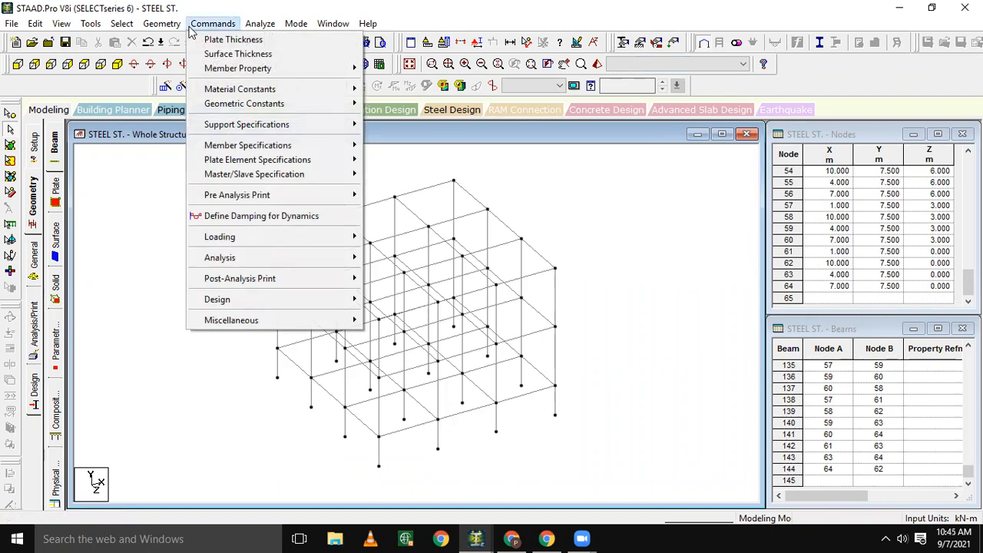
click(164, 193)
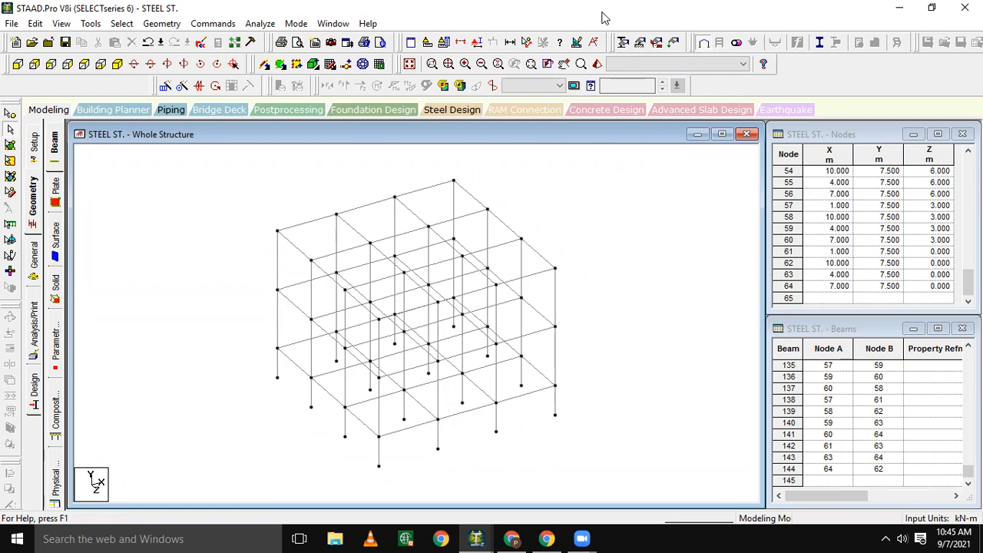
click(221, 27)
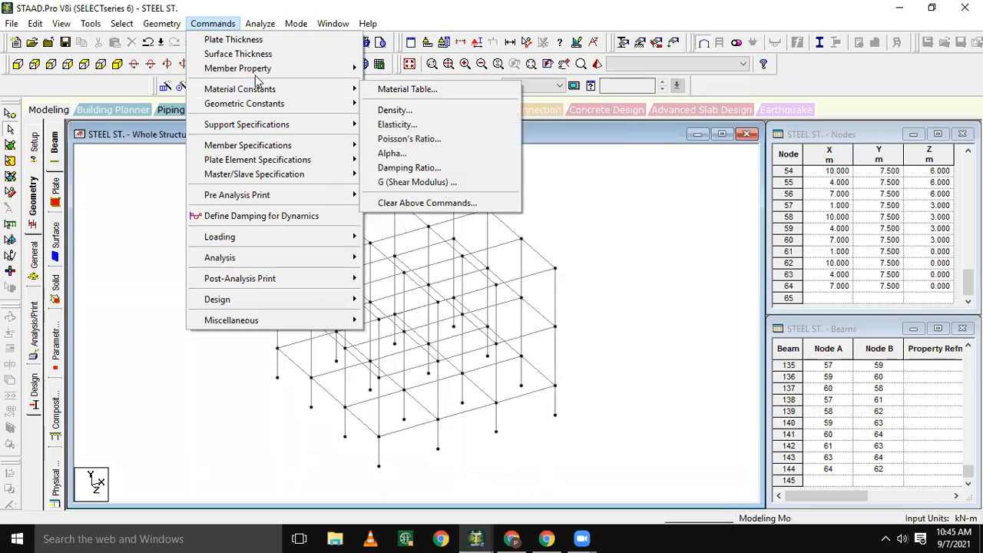
mouse_move(255, 74)
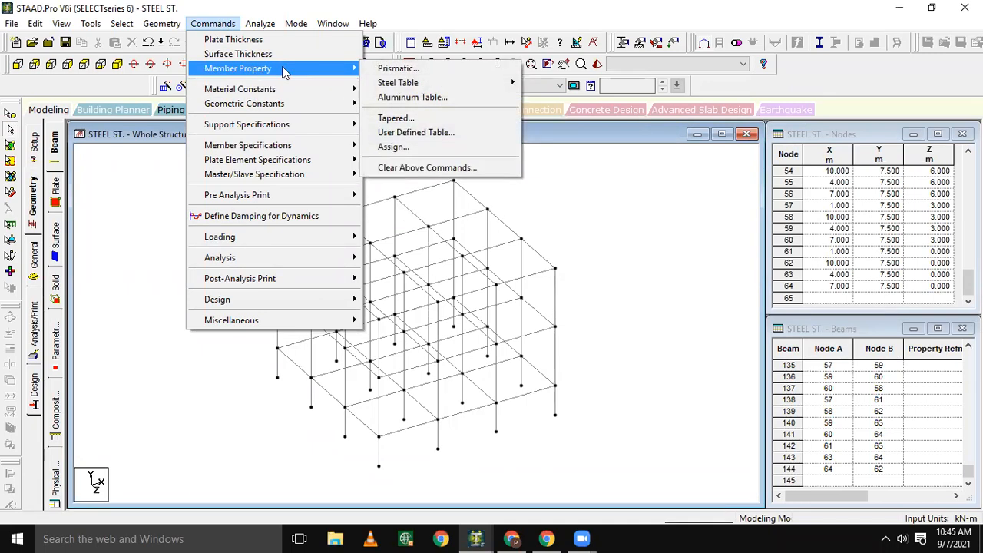
click(372, 71)
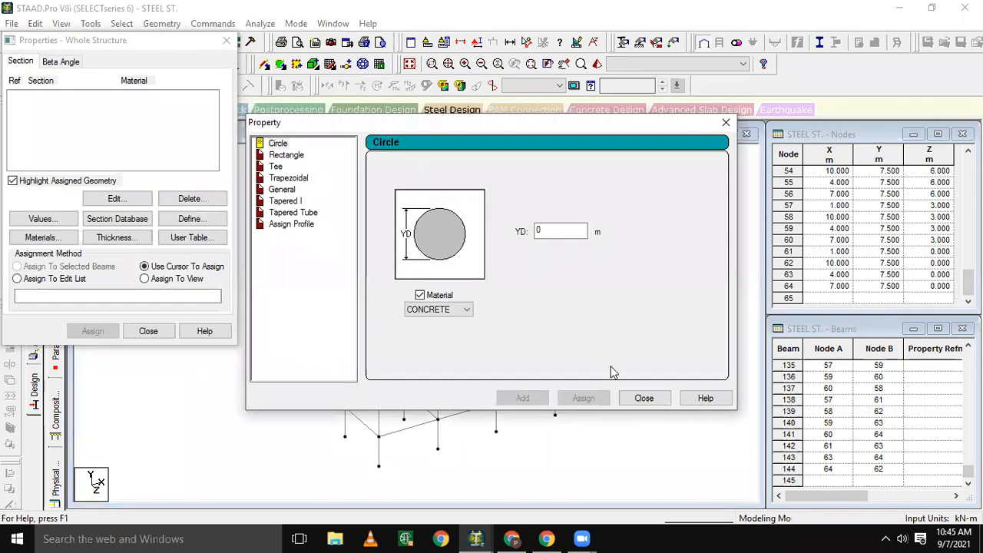
click(641, 398)
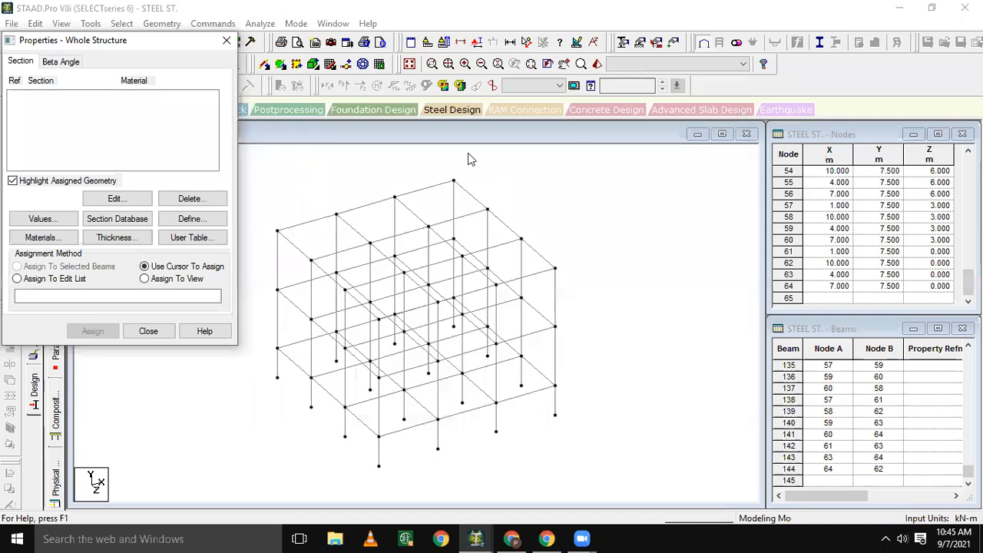
click(227, 40)
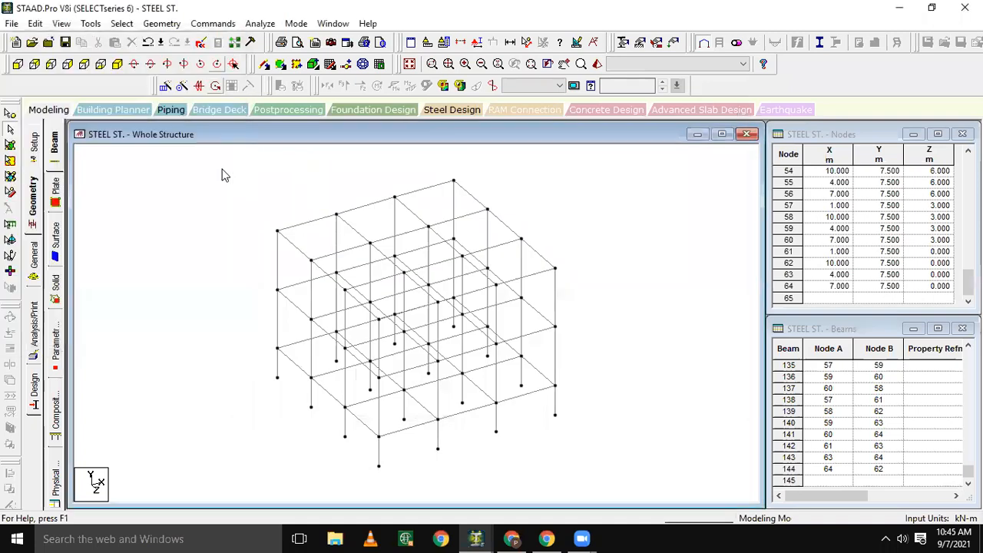
Look through the prismatic property shapes and the steel section database's American W Shape table, closing both without adding a section.
click(218, 26)
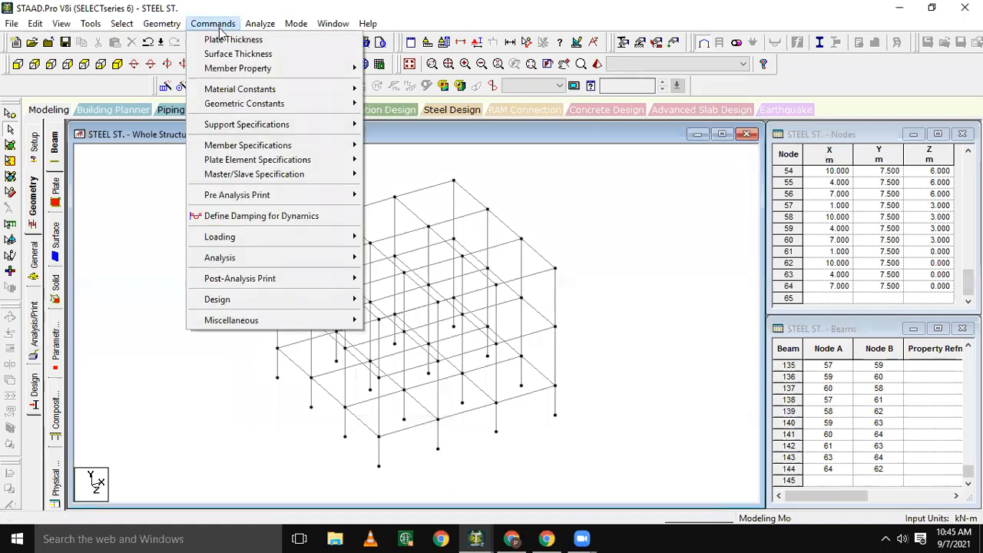
mouse_move(235, 72)
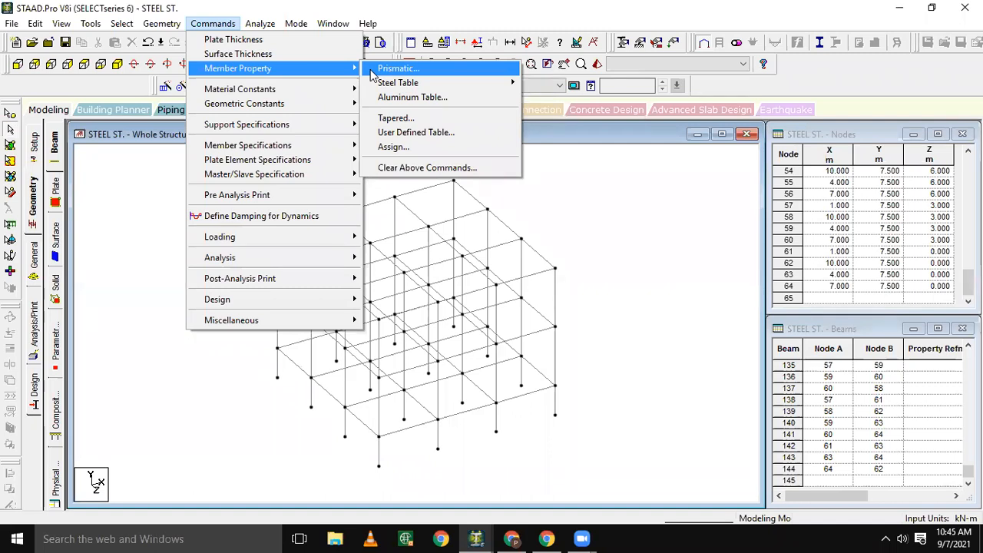
click(396, 68)
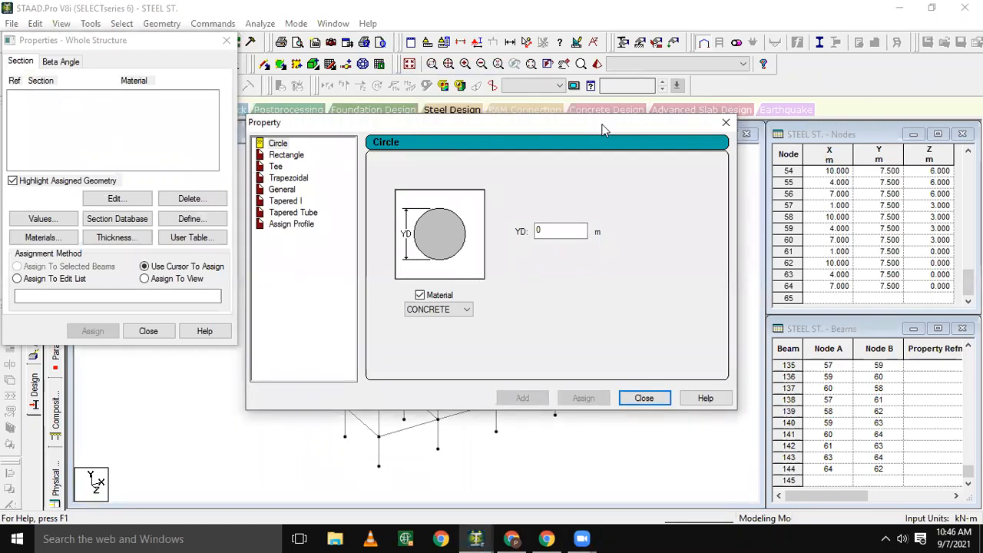
click(726, 122)
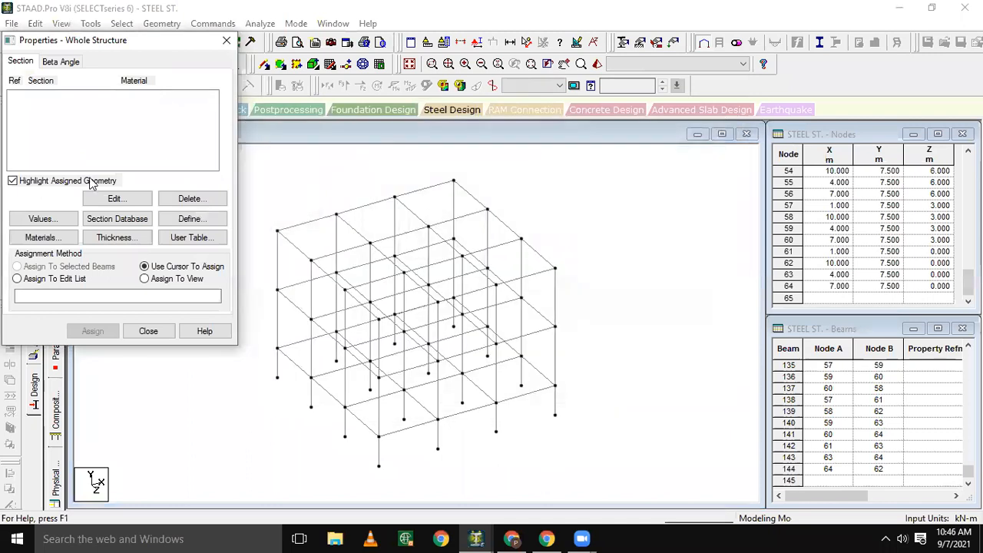
click(119, 219)
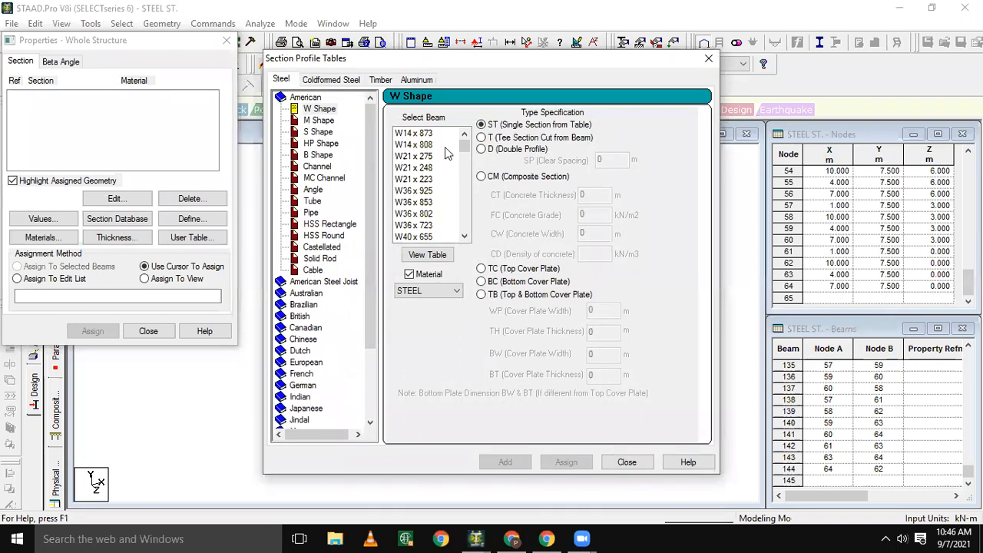
click(709, 62)
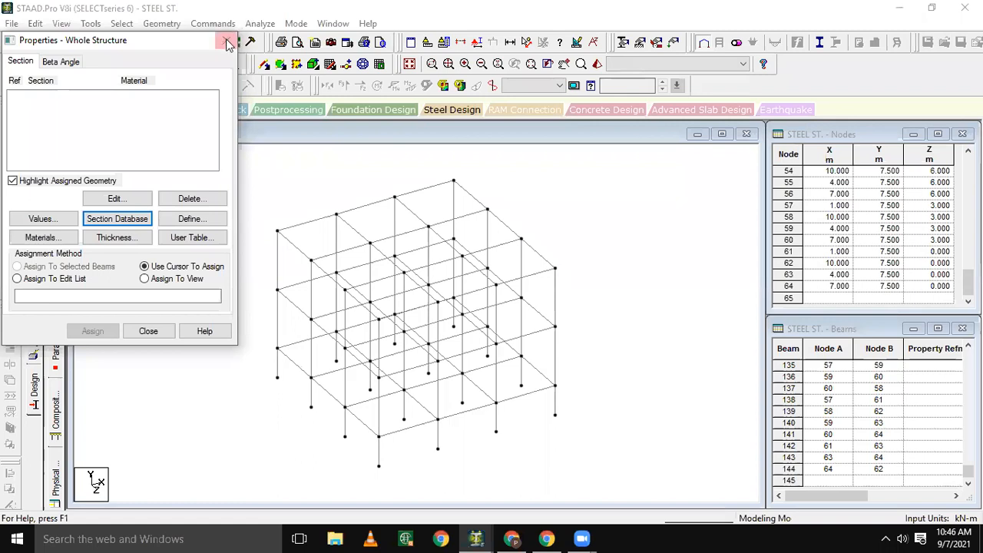
click(226, 40)
Go through the member property definitions again, examine the W Shape type specification options, and close the windows.
click(218, 23)
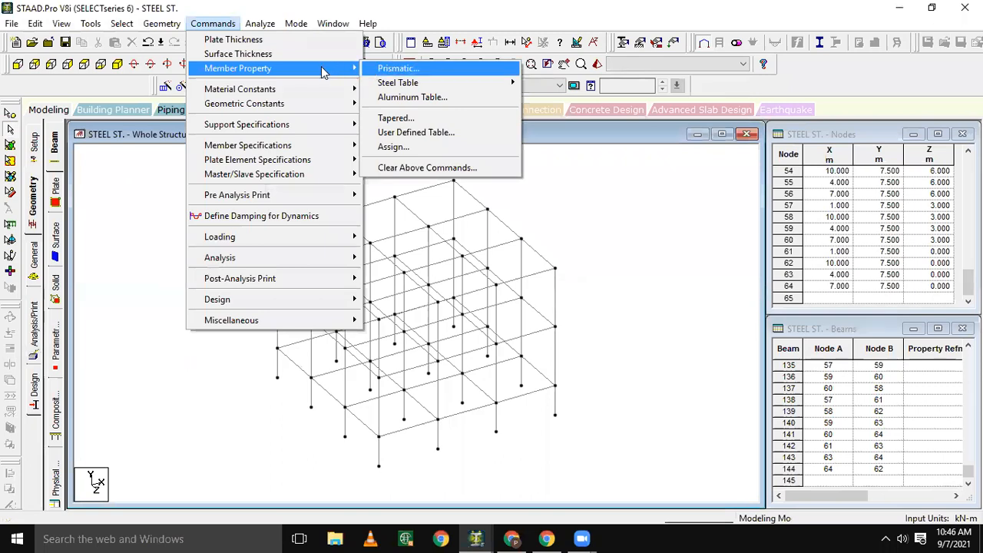
mouse_move(325, 72)
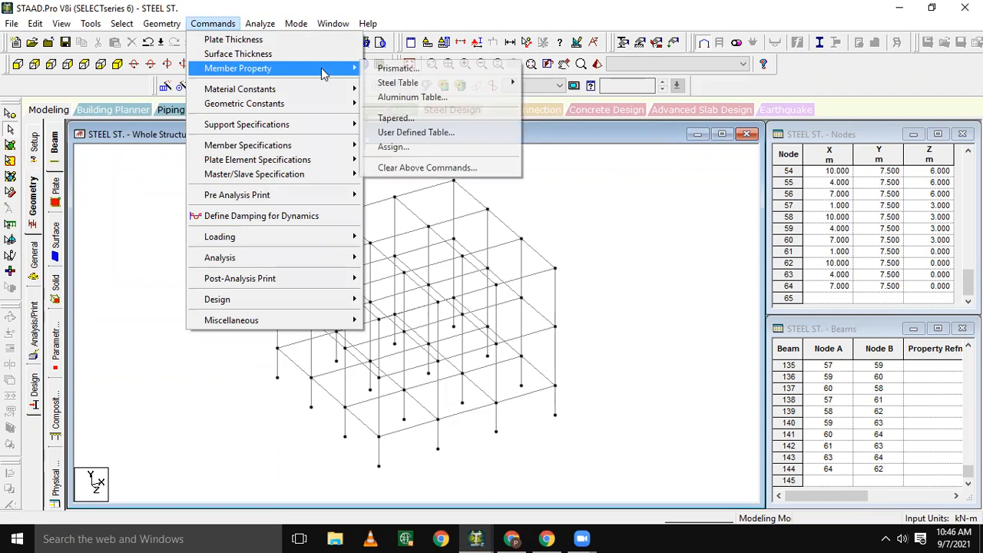
click(391, 69)
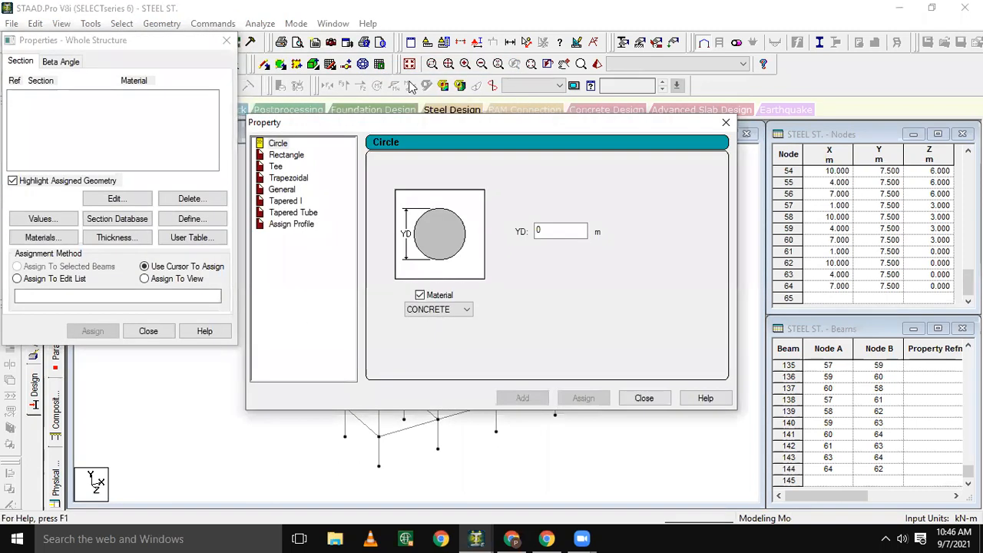
click(725, 122)
click(143, 221)
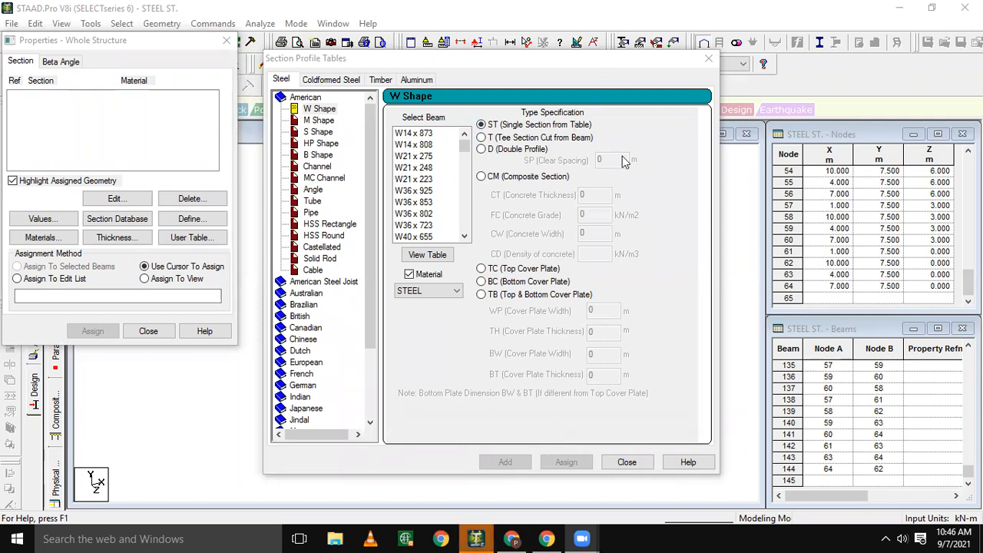
click(588, 327)
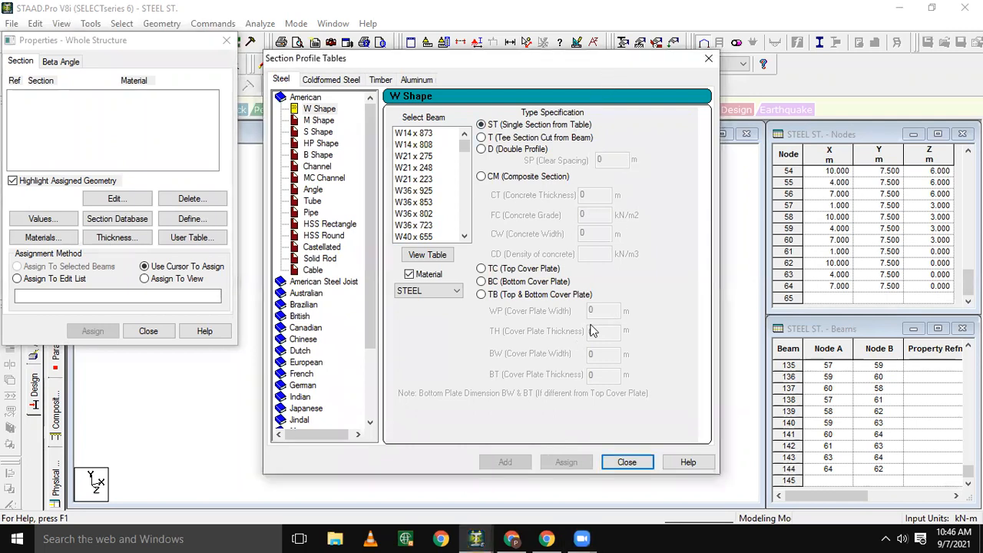
click(555, 537)
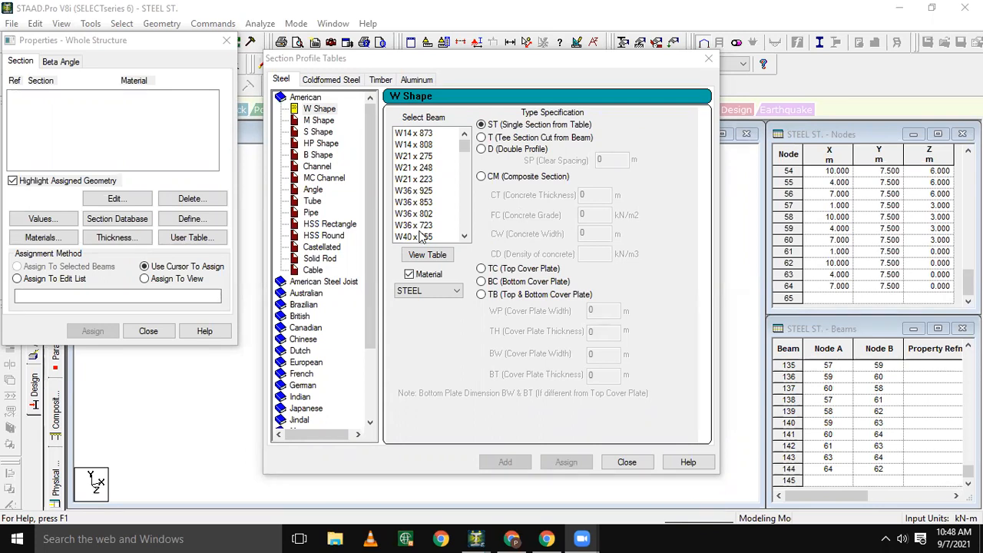
click(708, 60)
click(227, 42)
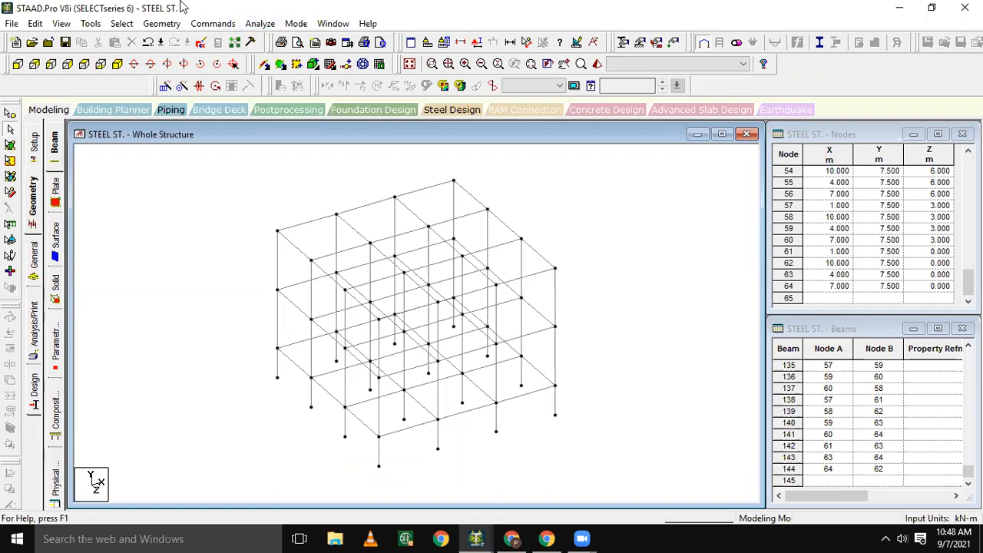
Open the member properties through the prismatic definition, dismiss that definition, and open the steel section database.
click(201, 24)
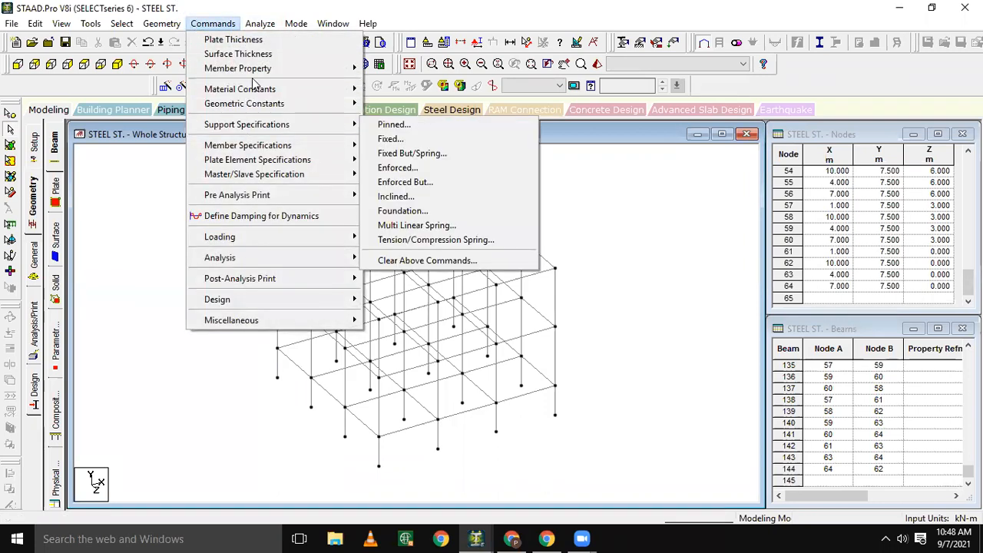
mouse_move(254, 75)
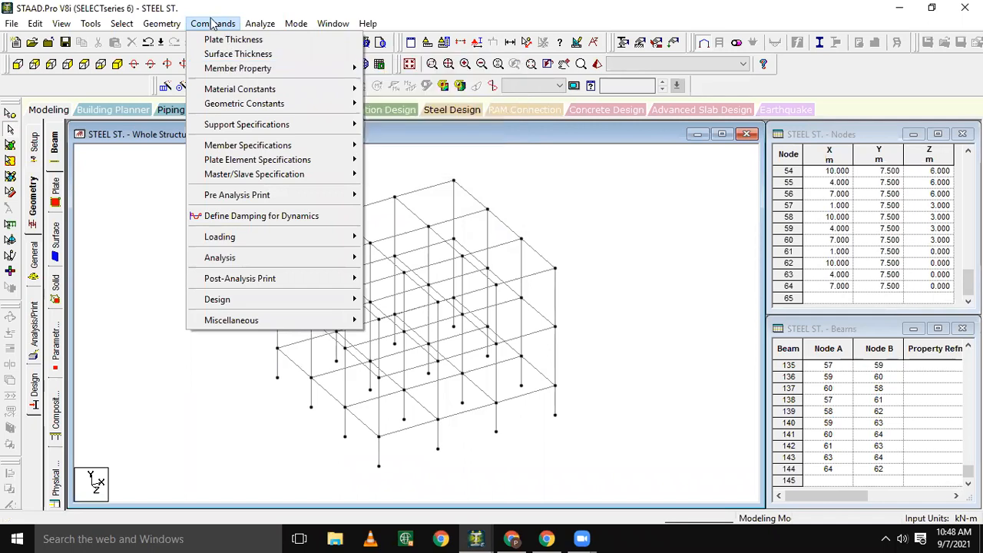
mouse_move(243, 73)
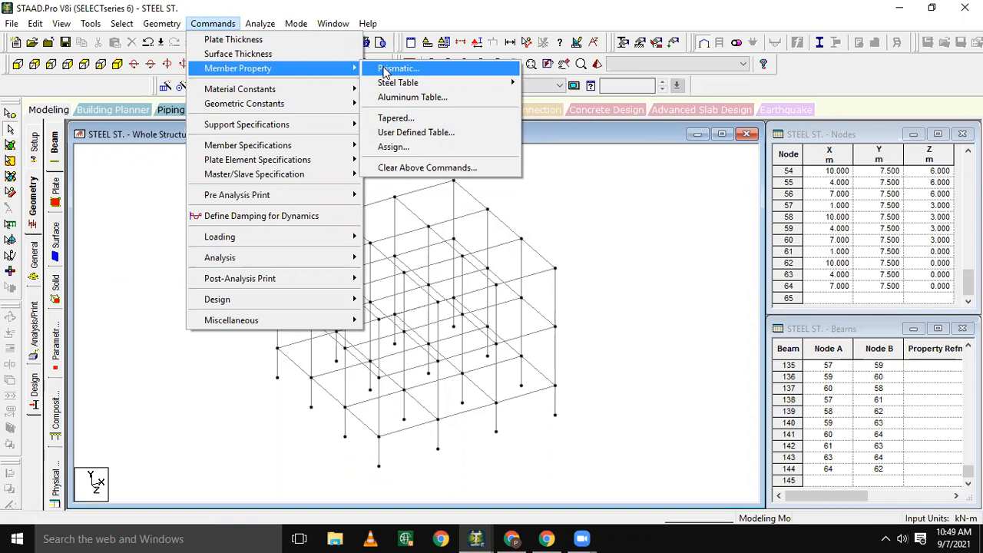
click(385, 71)
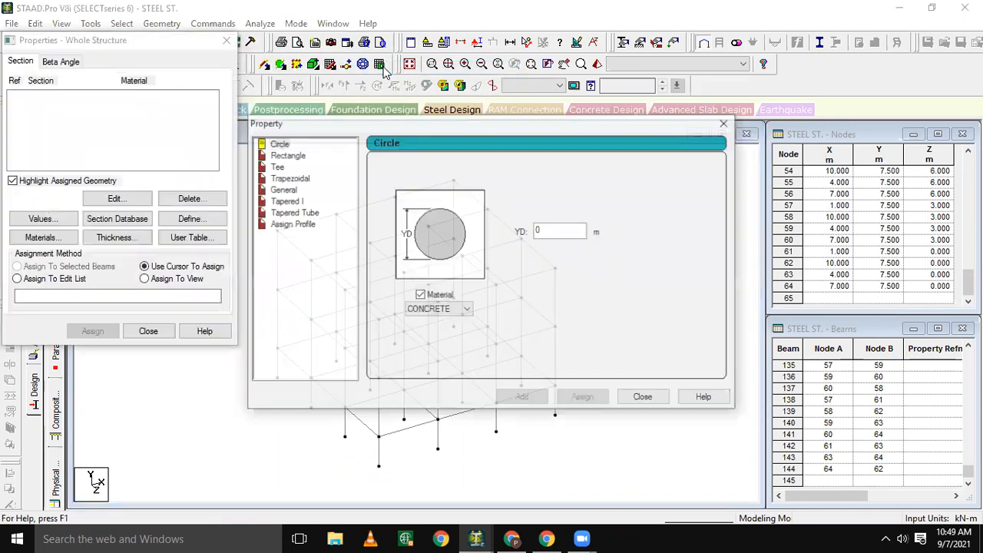
click(641, 398)
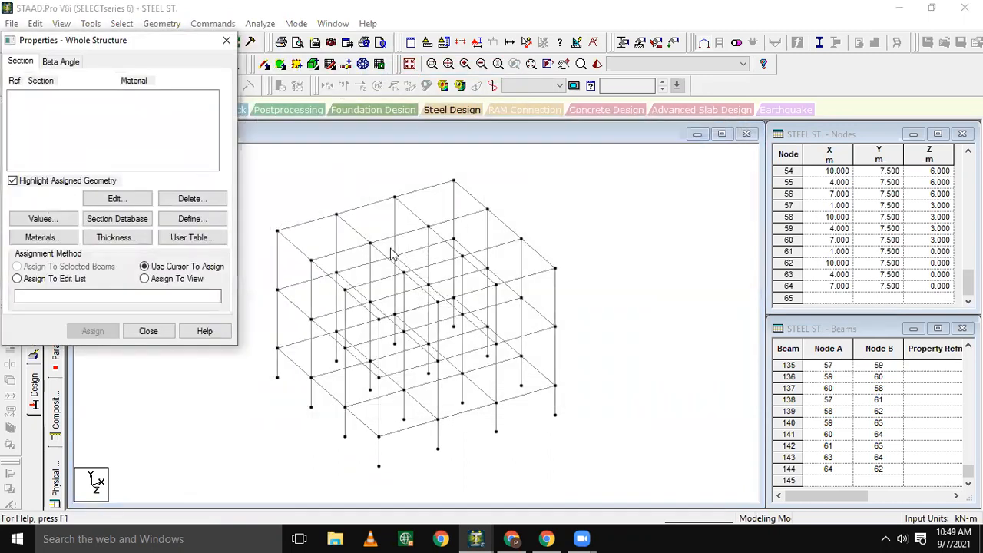
click(117, 219)
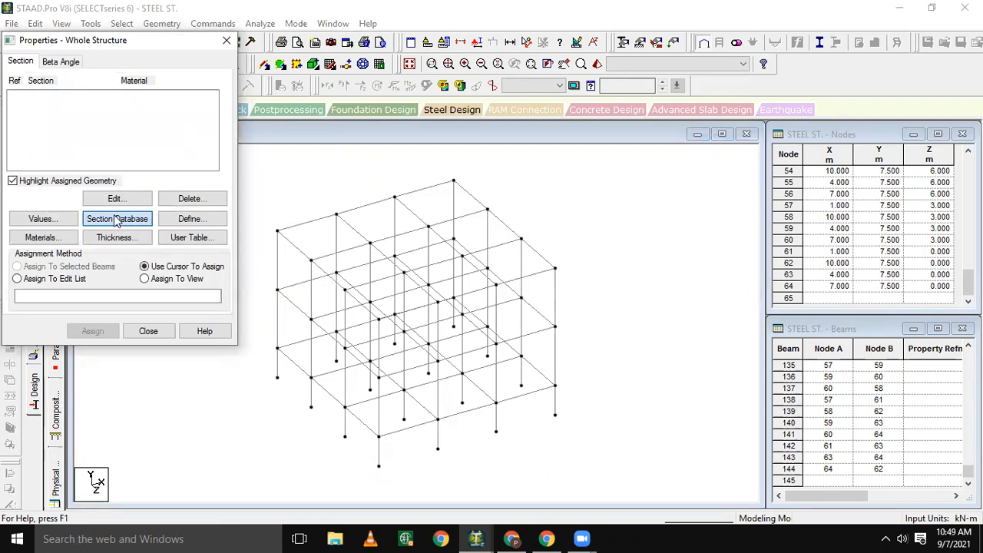
click(117, 219)
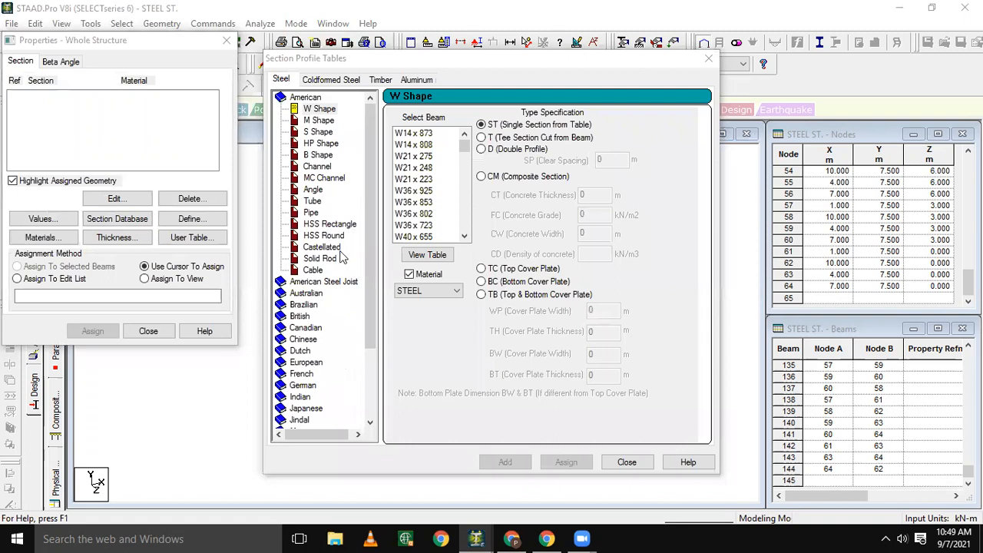
Collapse the American steel sections and expand the Indian section tables.
drag(374, 192, 363, 124)
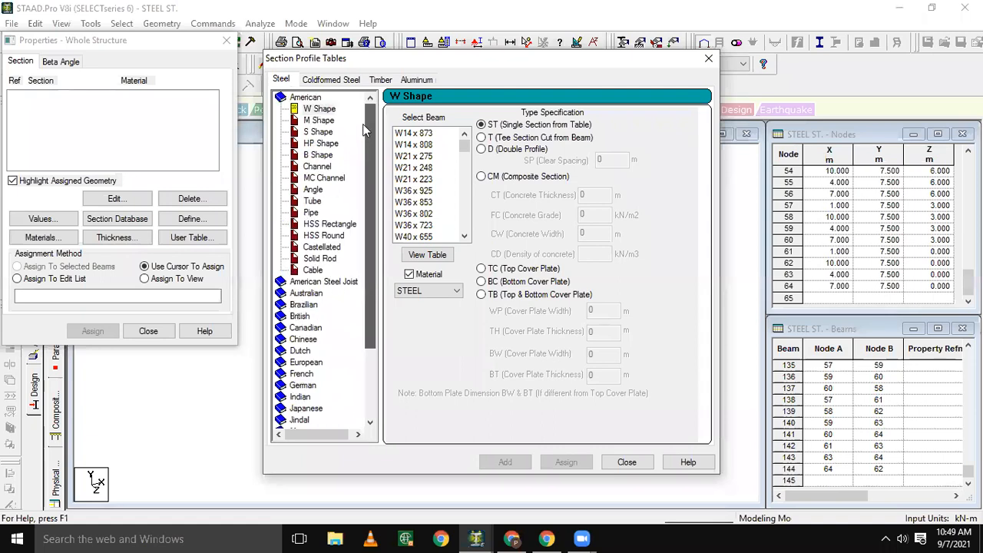
double_click(301, 99)
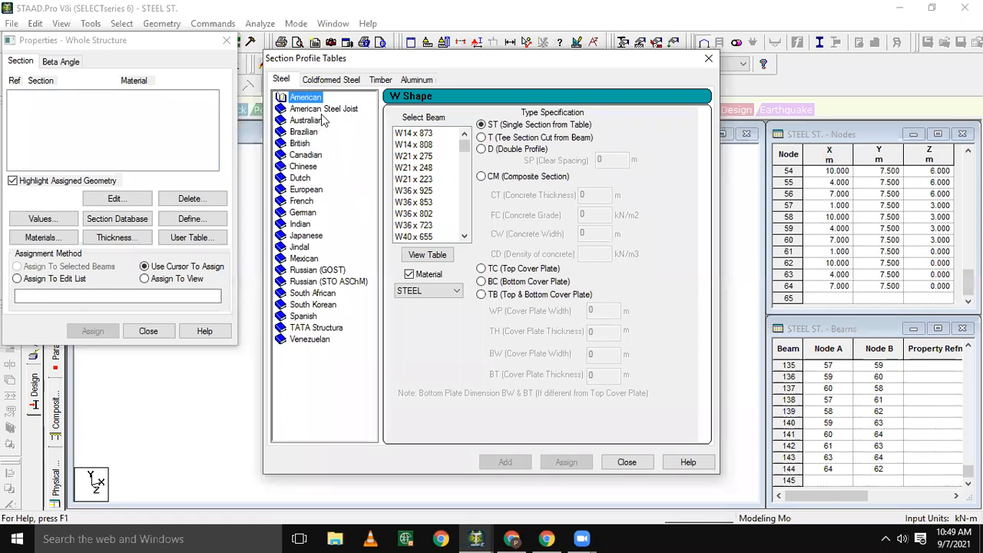
double_click(302, 224)
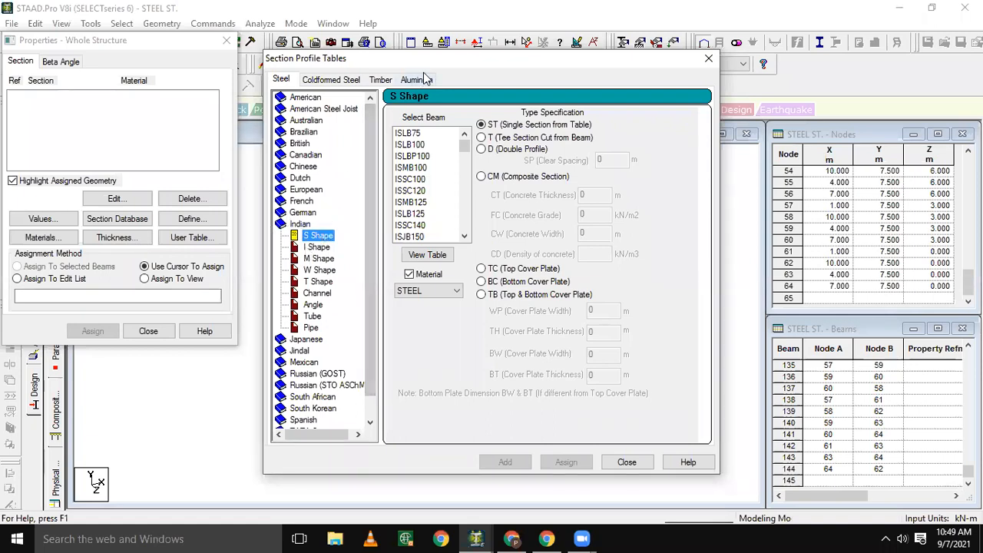
drag(433, 65, 430, 34)
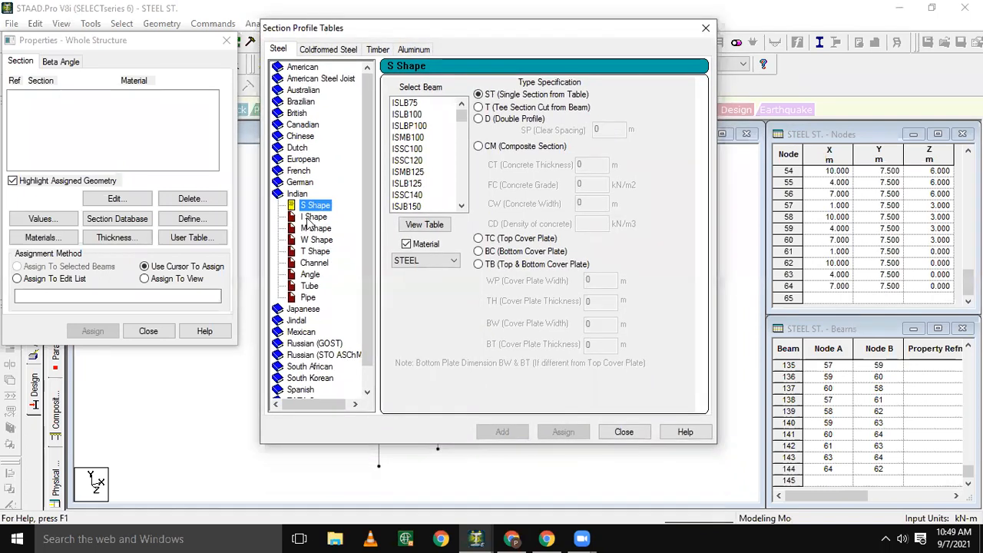
Add the Indian channel section ISMC150 in STEEL as an FR (Double Channel - Front to Front) property with 0 m clear spacing.
click(314, 262)
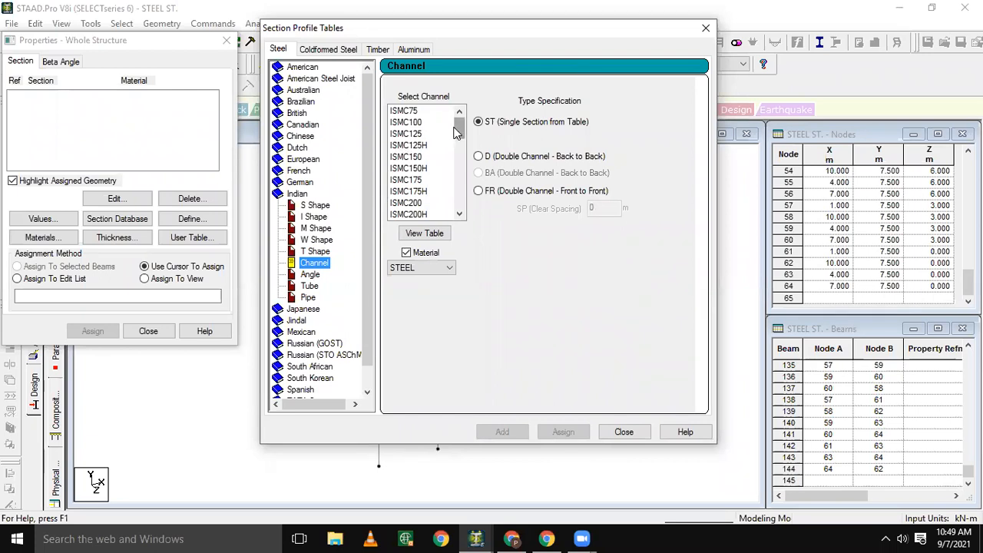
mouse_move(458, 130)
mouse_down()
mouse_move(459, 141)
mouse_move(460, 126)
mouse_up()
click(418, 157)
click(478, 191)
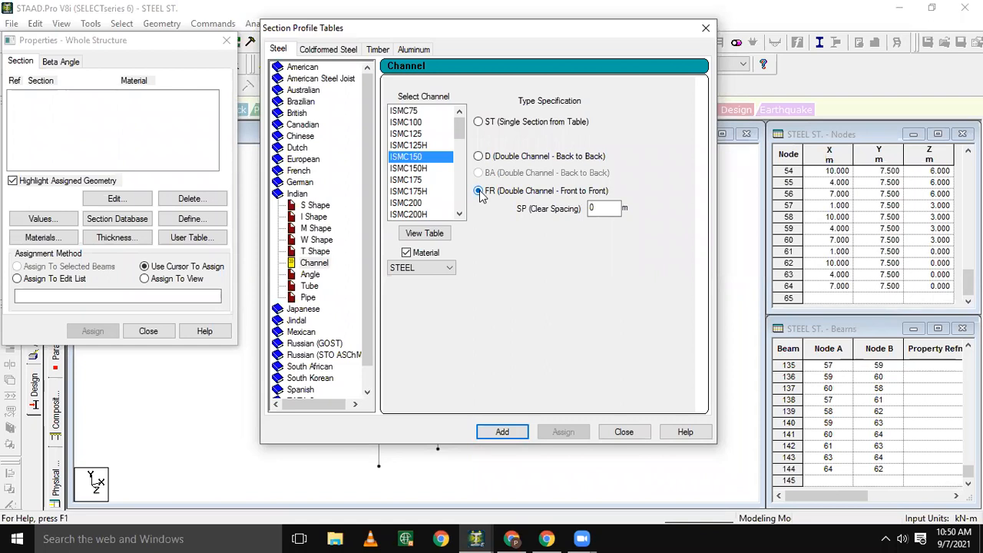
click(503, 433)
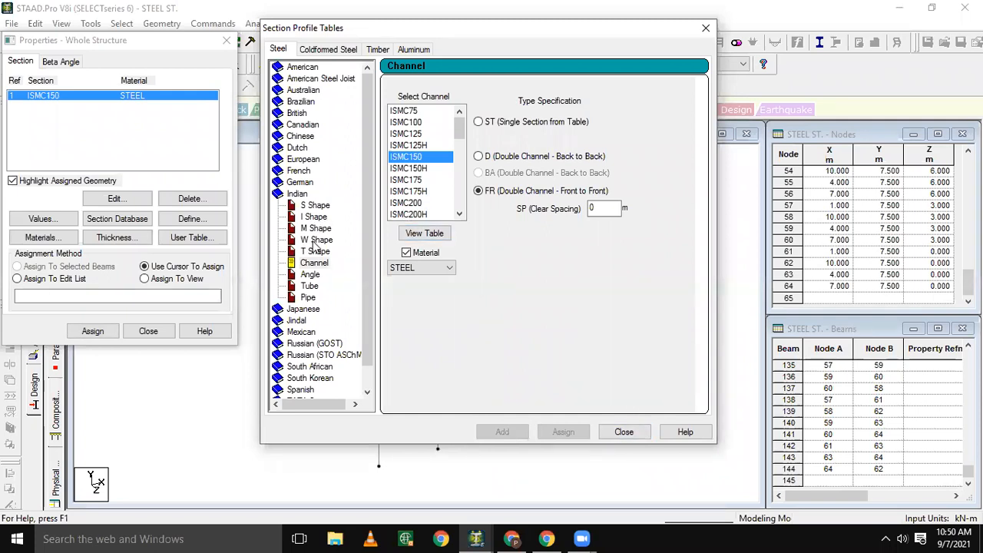
Add the Indian S Shape section ISMB100 in STEEL as an ST (Single Section from Table) property and close the section tables.
click(313, 205)
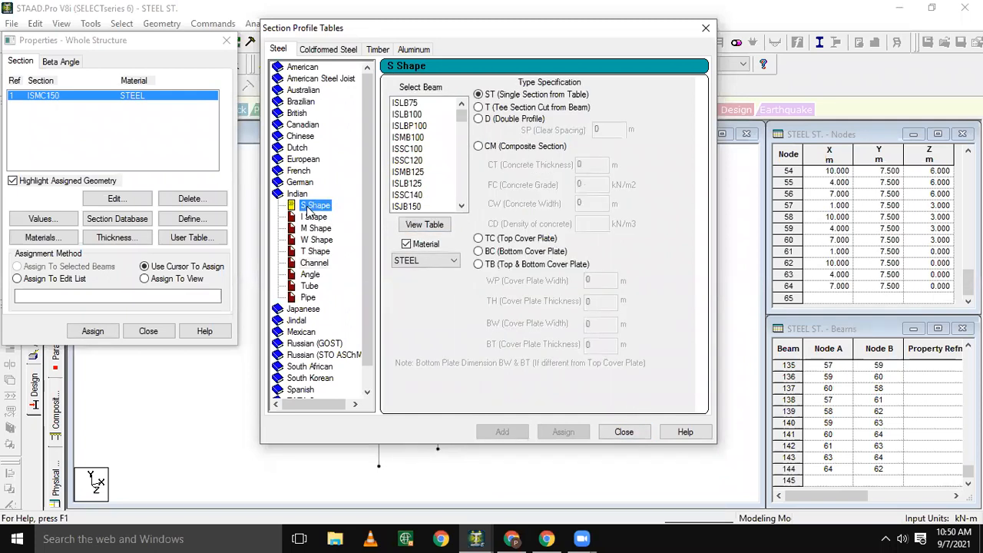
click(414, 140)
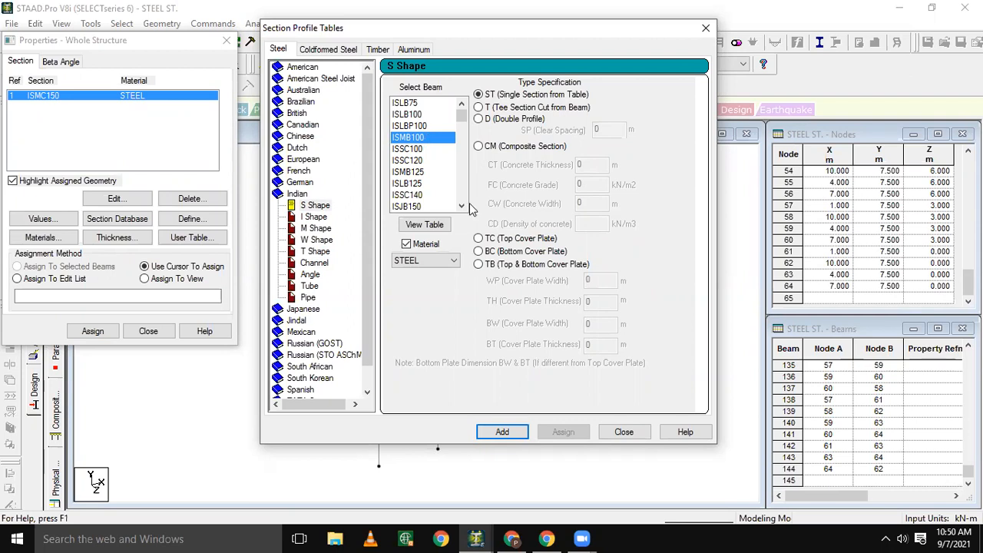
click(497, 432)
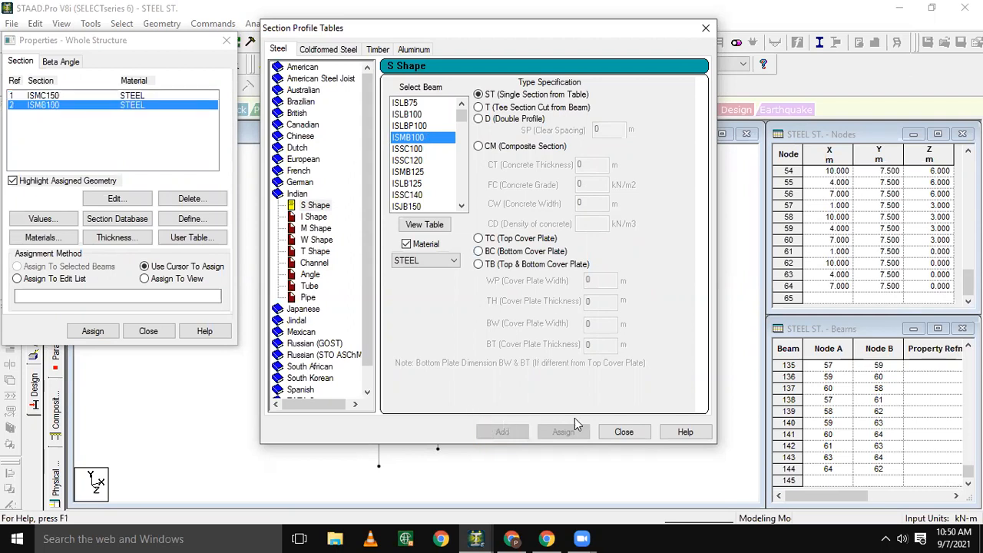
click(624, 432)
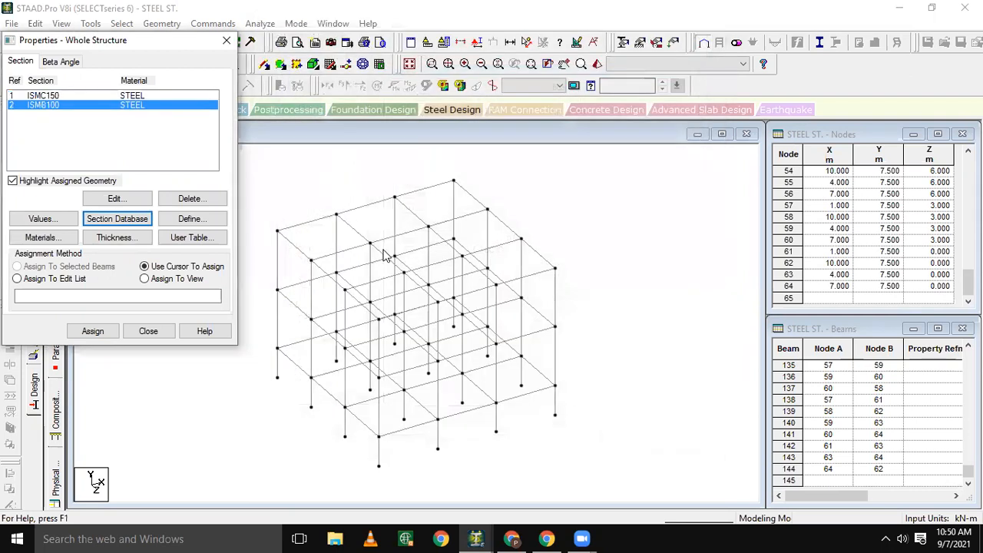
Assign the ISMC150 section to all beams parallel to Y using the Assign To Selected Beams method.
click(109, 97)
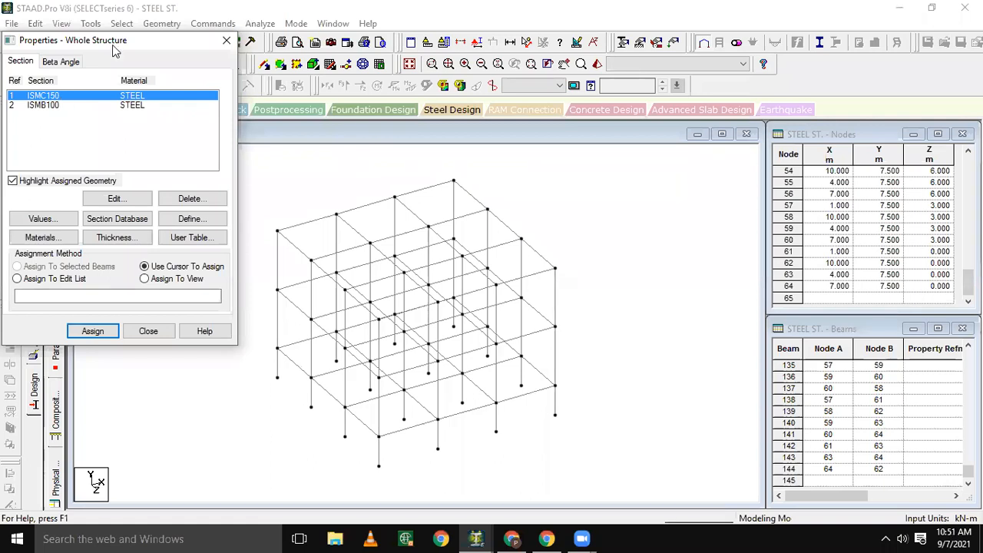
drag(118, 37, 126, 58)
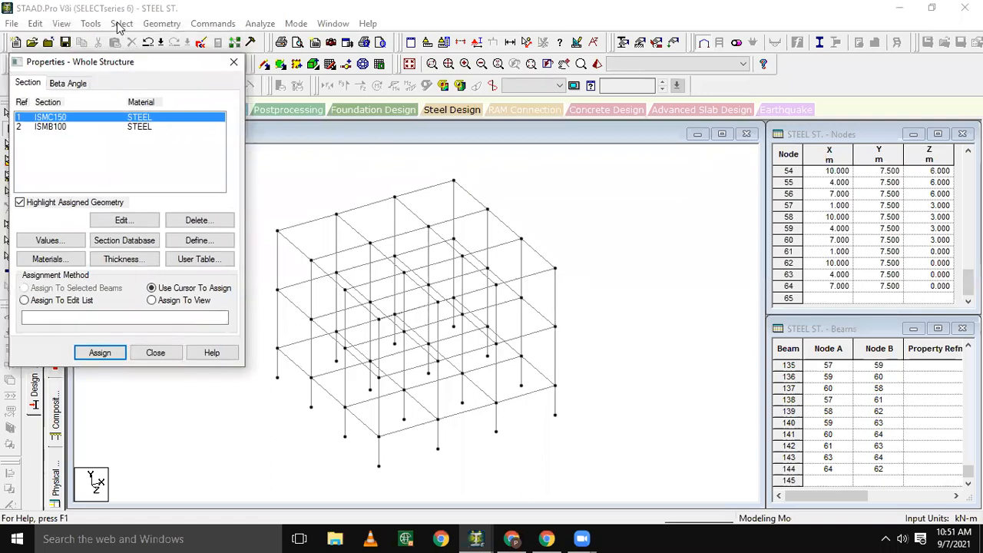
click(122, 24)
mouse_move(207, 284)
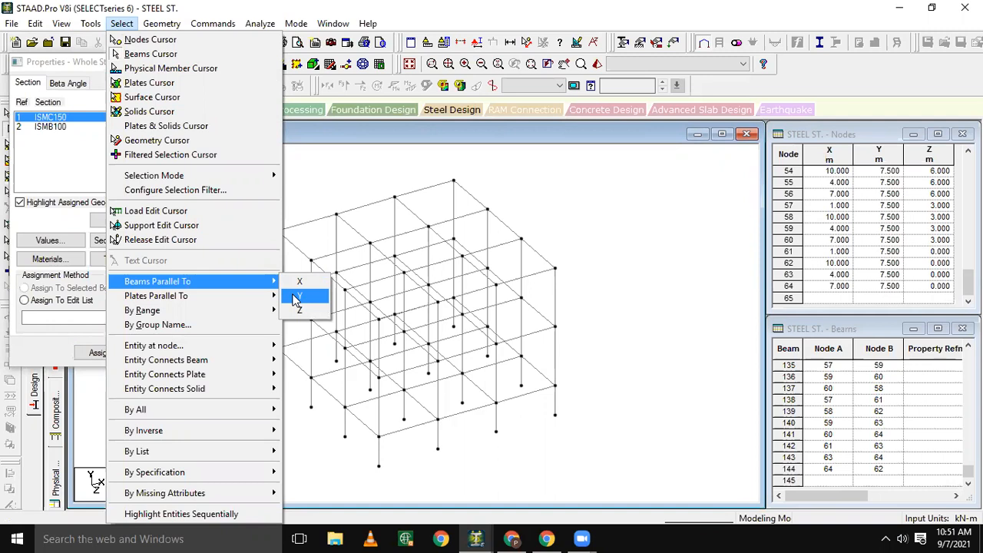
click(296, 297)
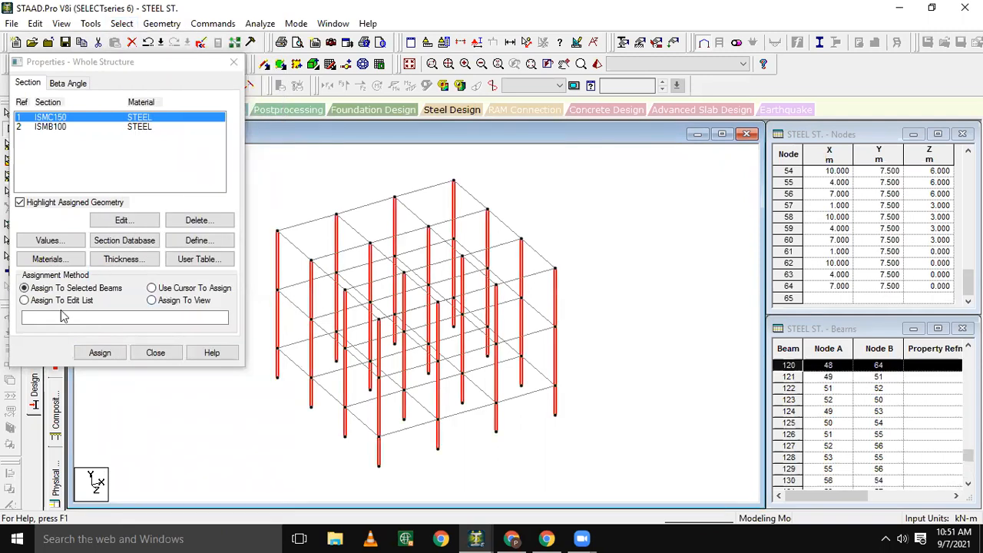
click(93, 358)
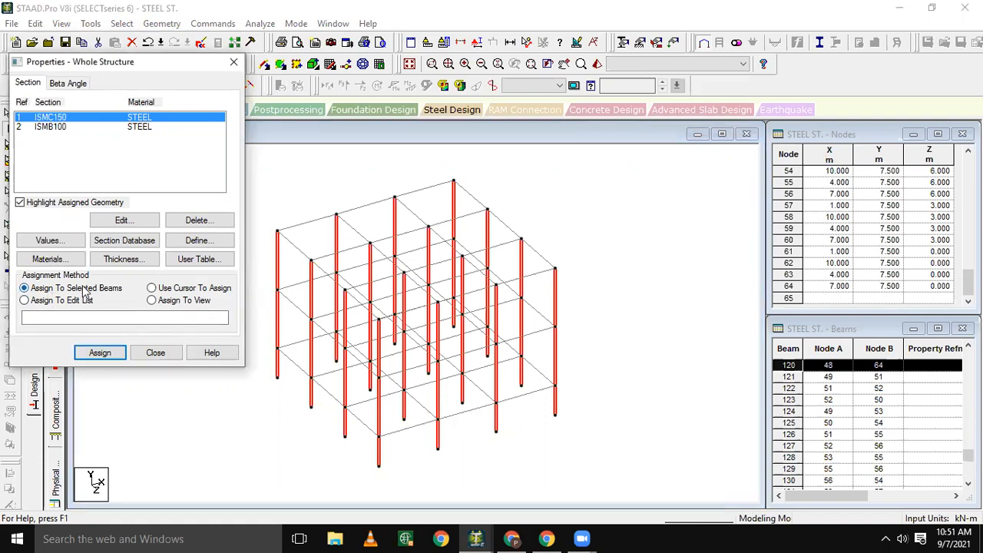
click(99, 352)
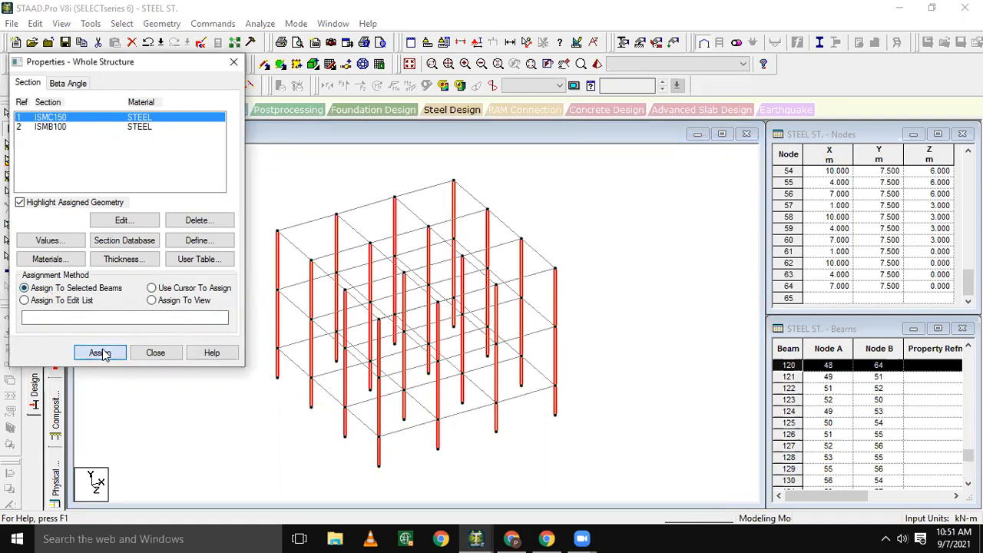
click(99, 353)
click(239, 247)
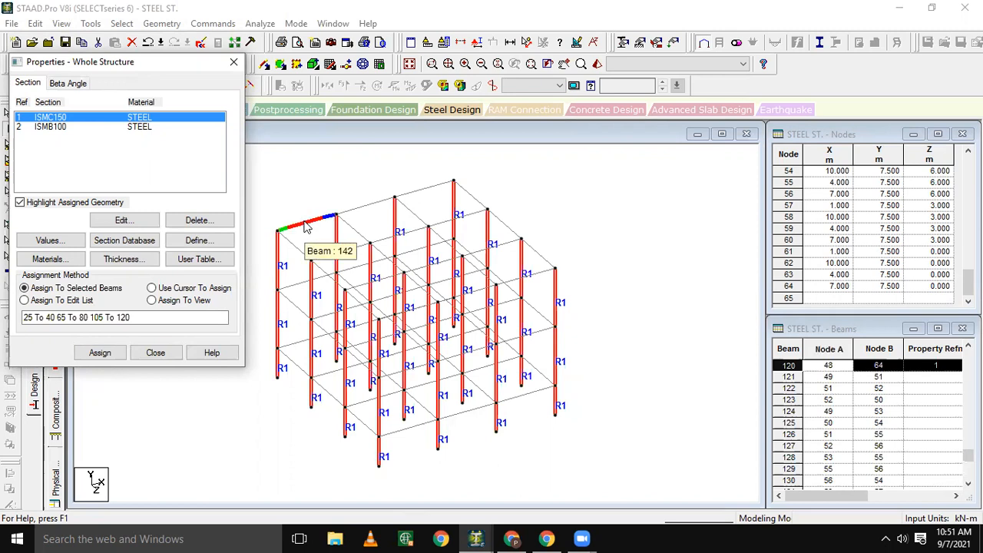
Assign the ISMB100 section to all beams parallel to X and Z, and clear the selection.
click(123, 127)
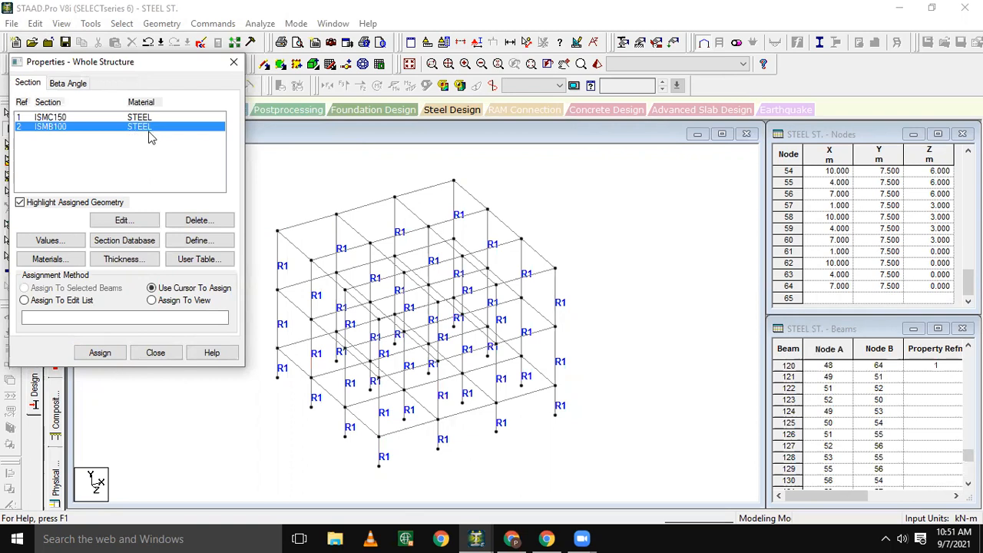
click(120, 26)
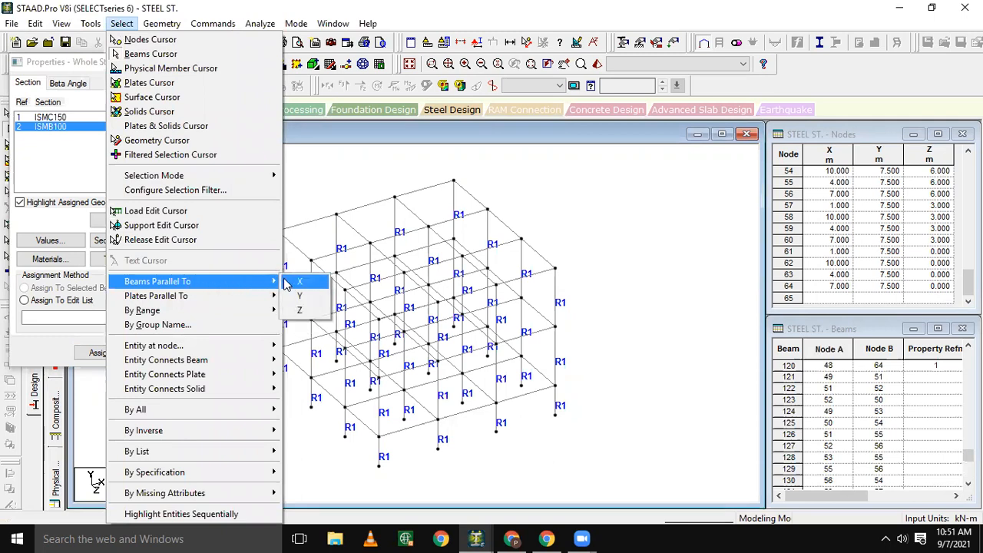
click(297, 283)
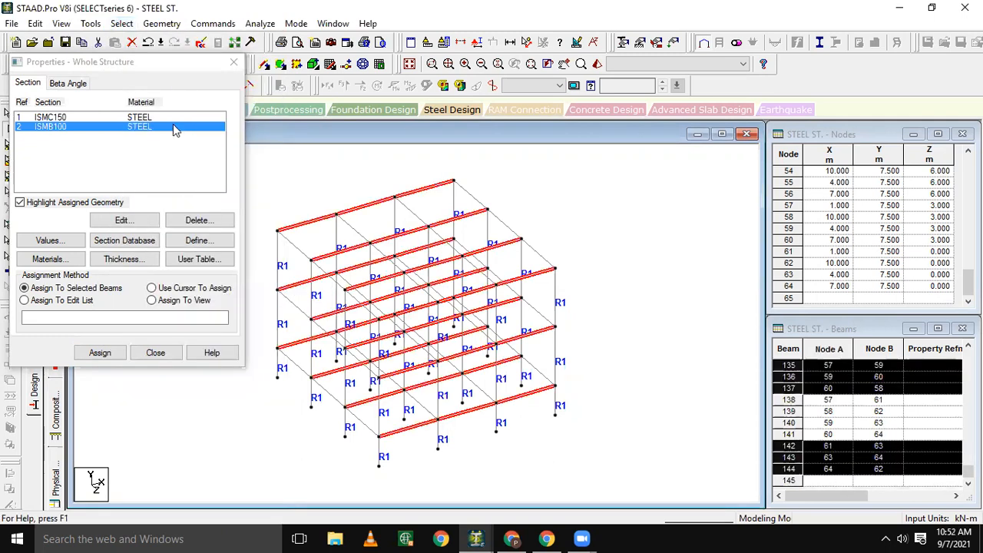
click(119, 24)
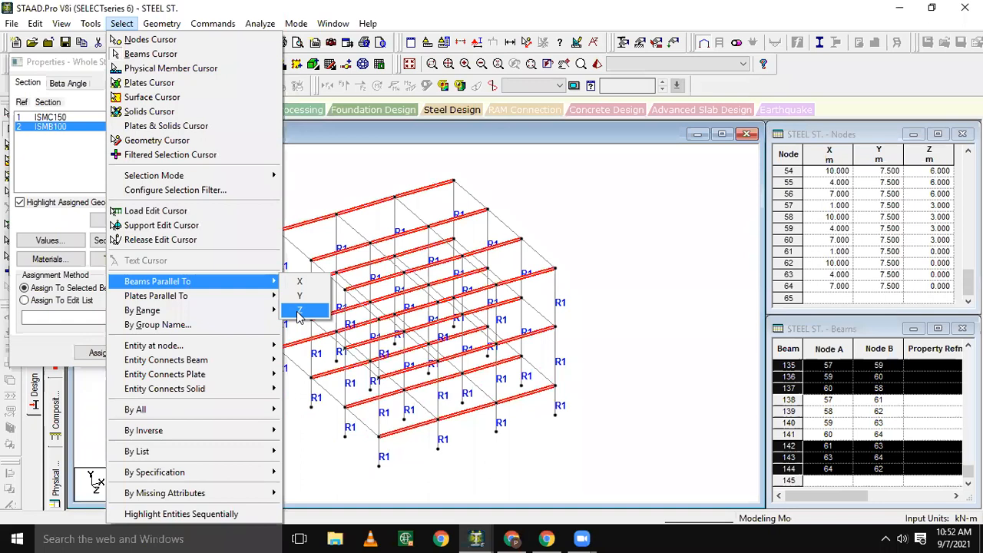
click(299, 311)
click(99, 353)
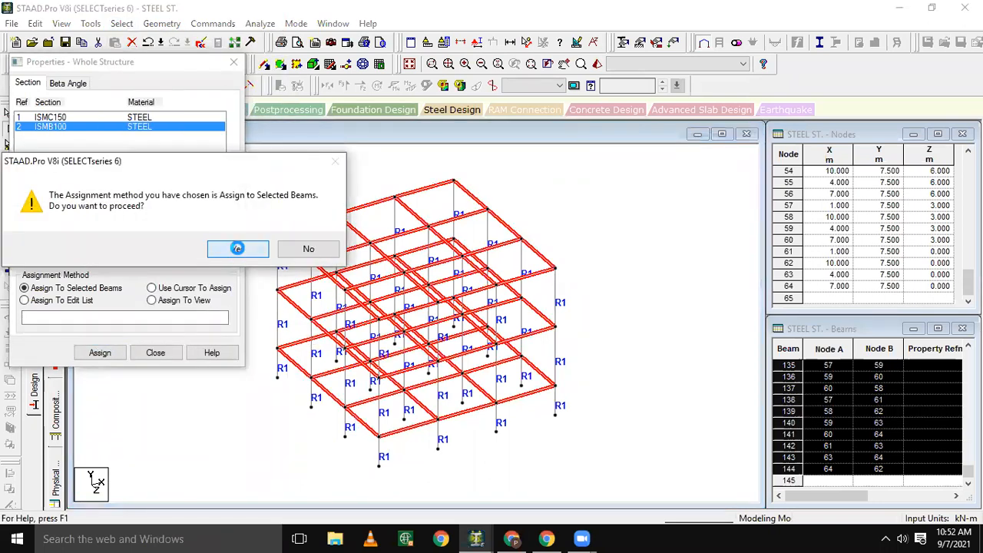
click(238, 248)
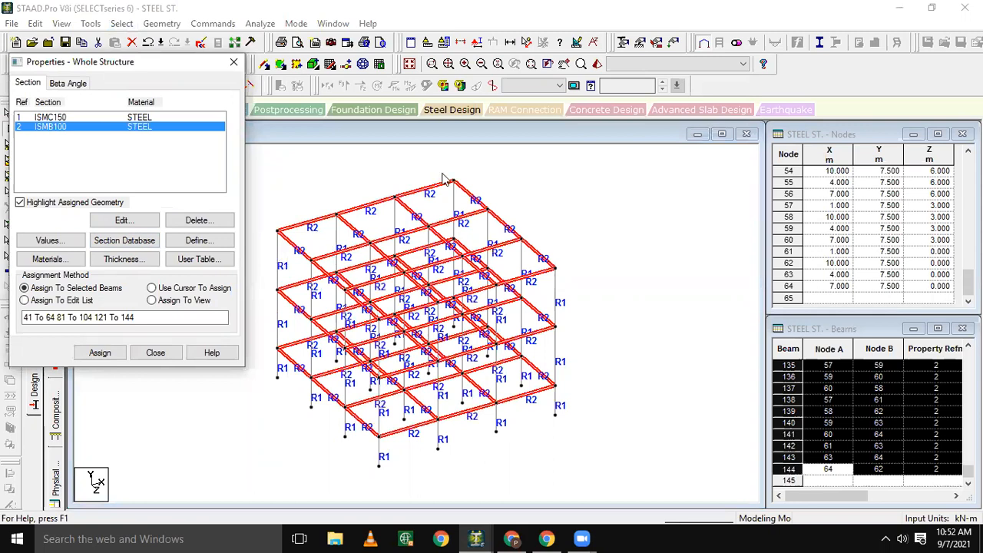
click(401, 460)
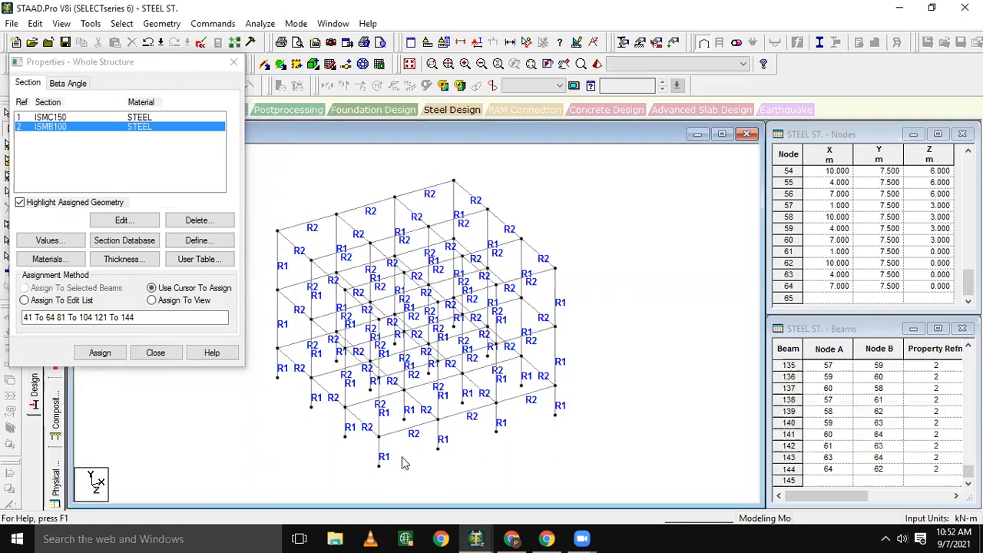
Highlight the members assigned to ISMC150 and ISMB100 in turn, and close the properties window.
click(41, 118)
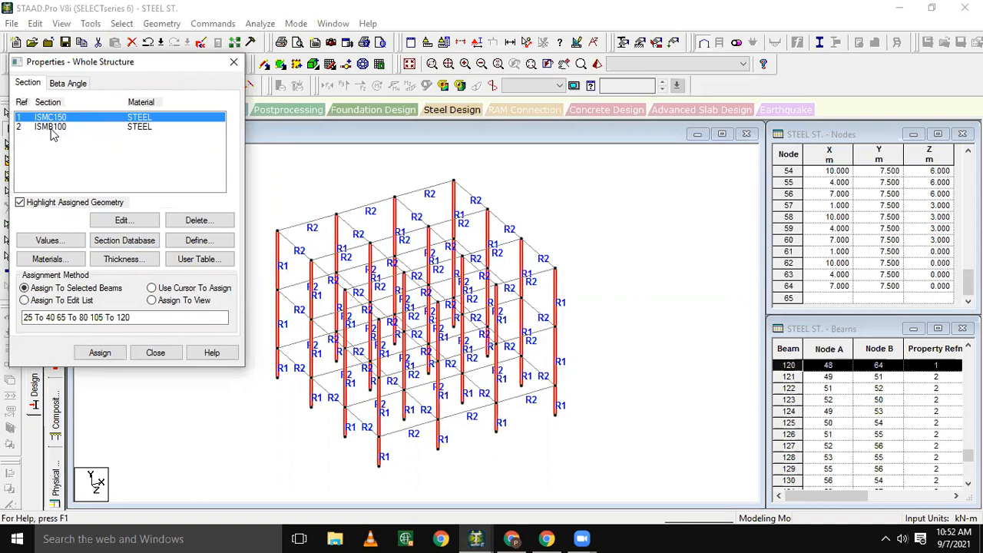
click(50, 126)
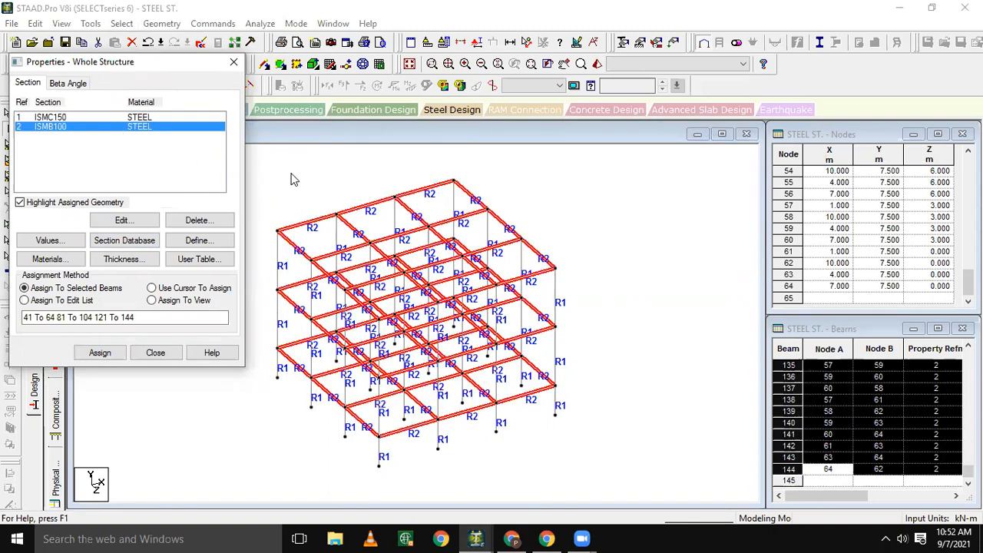
click(151, 288)
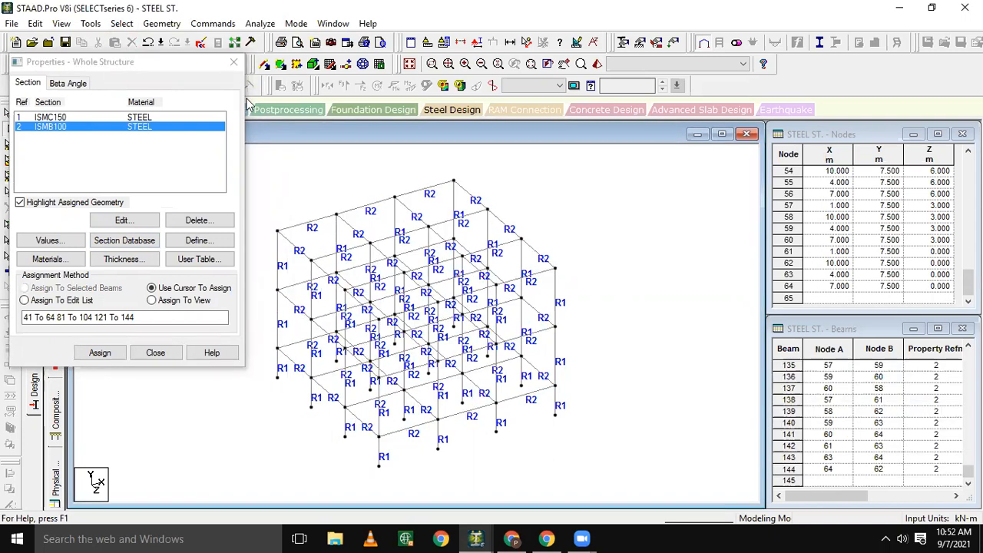
click(234, 62)
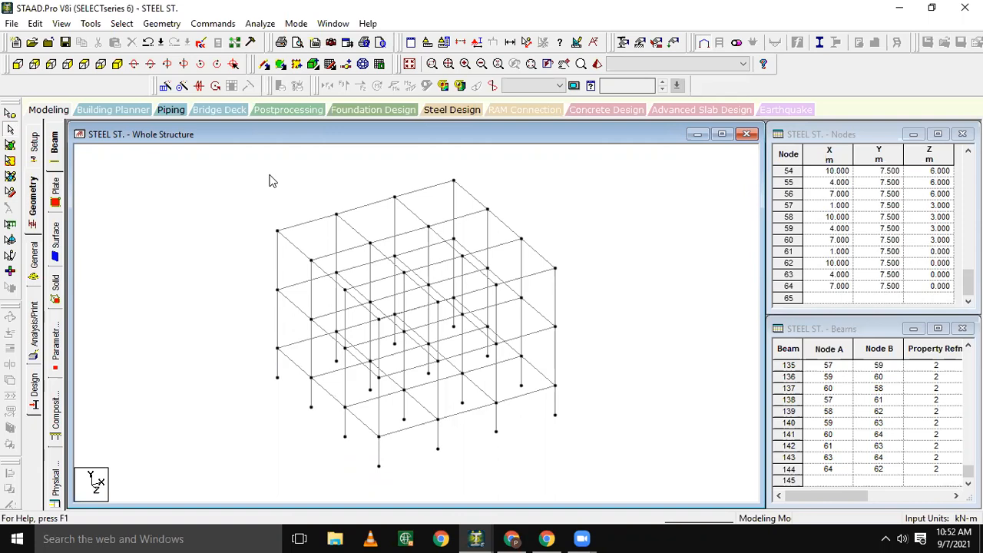
click(91, 23)
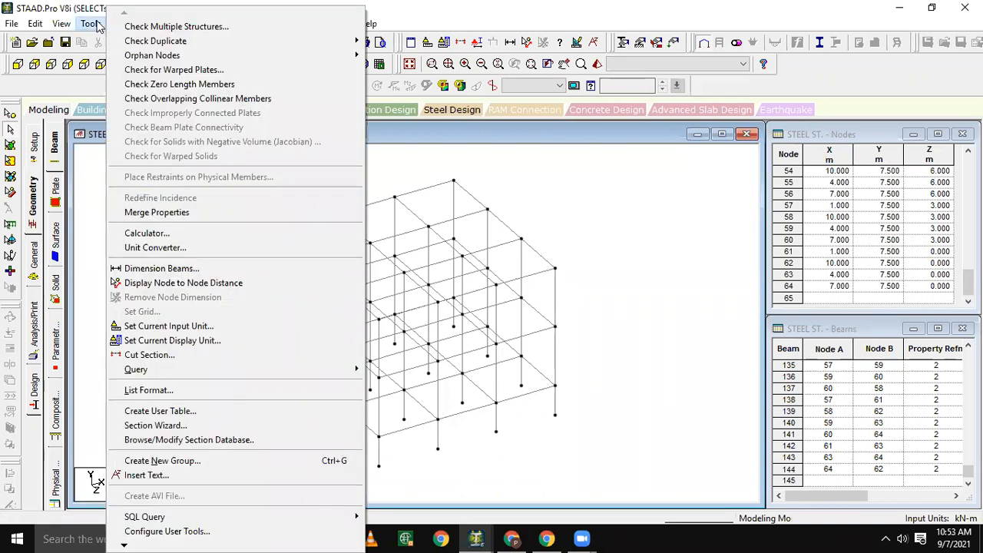
click(85, 195)
click(153, 23)
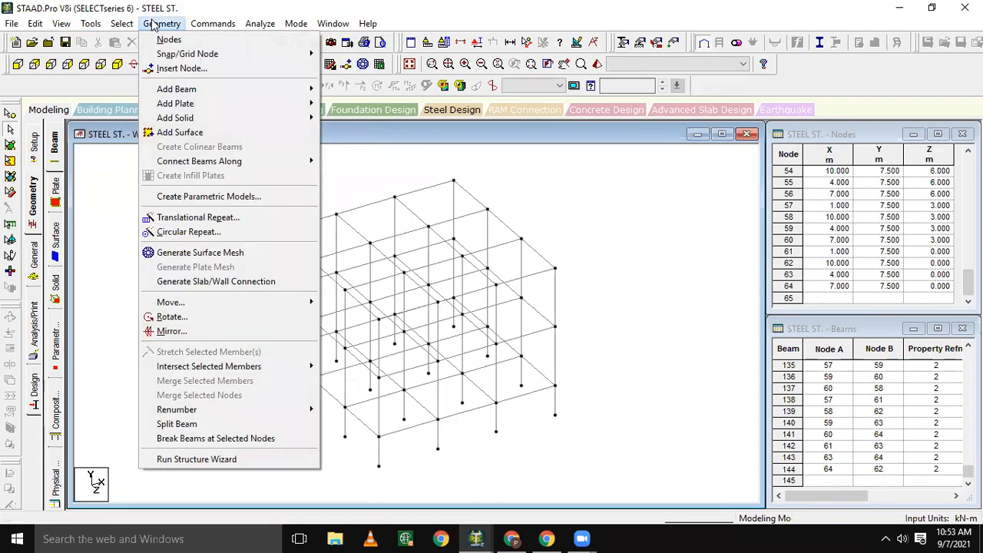
mouse_move(83, 25)
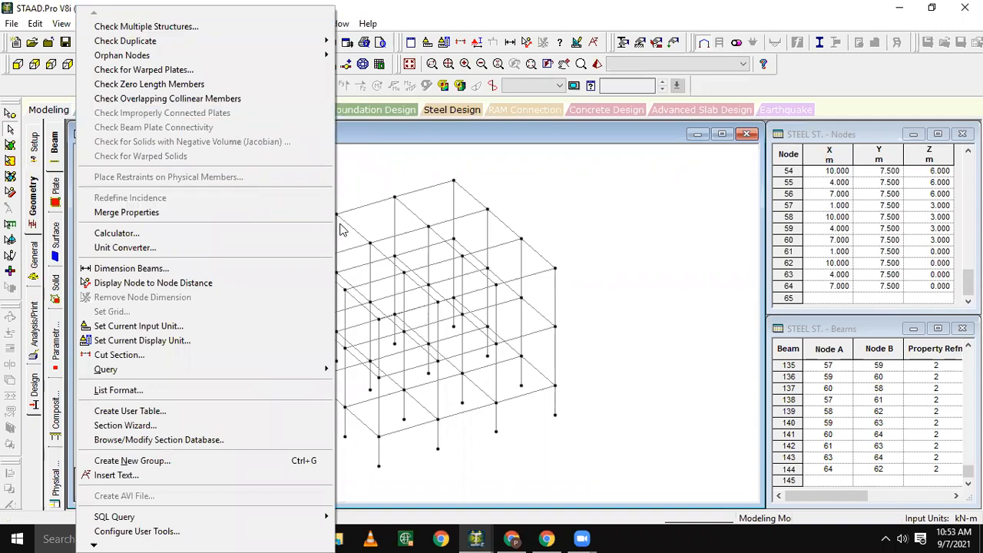
click(120, 26)
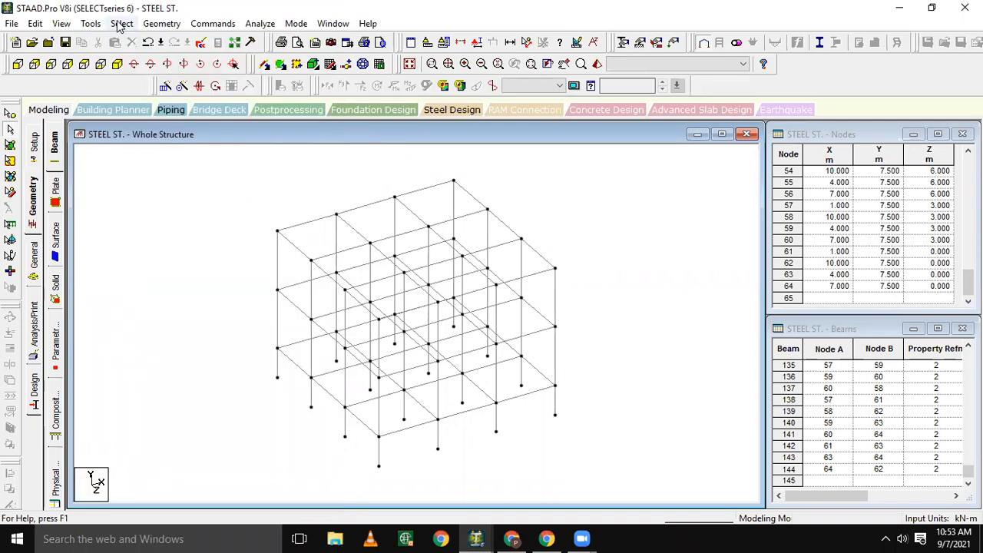
Check the whole structure for entities with a missing property and dismiss the report.
click(120, 25)
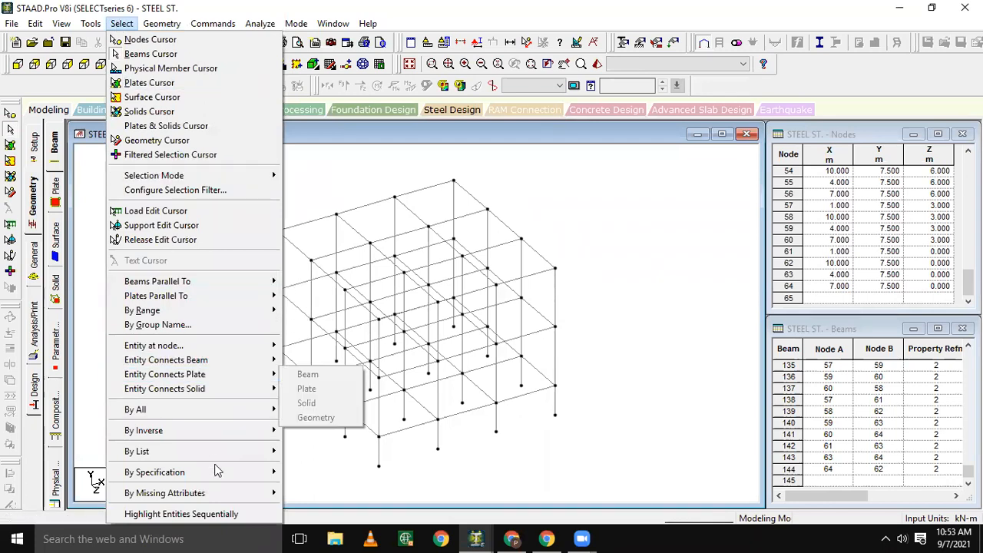
mouse_move(242, 495)
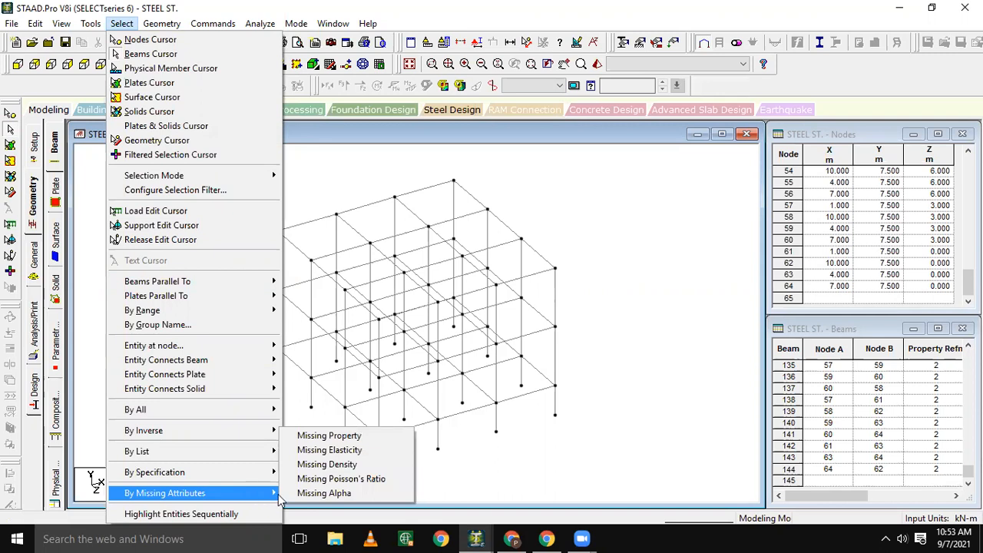
click(323, 438)
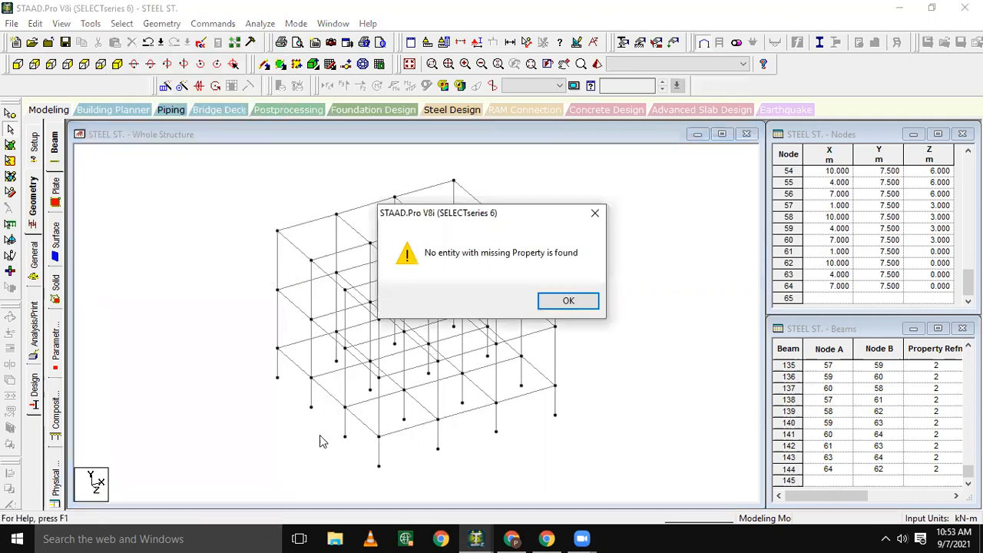
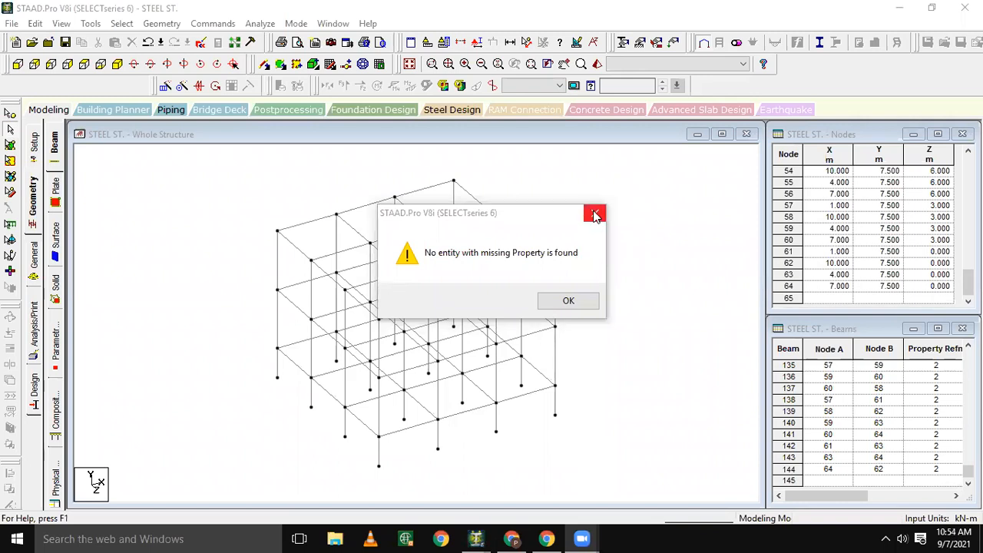
click(549, 304)
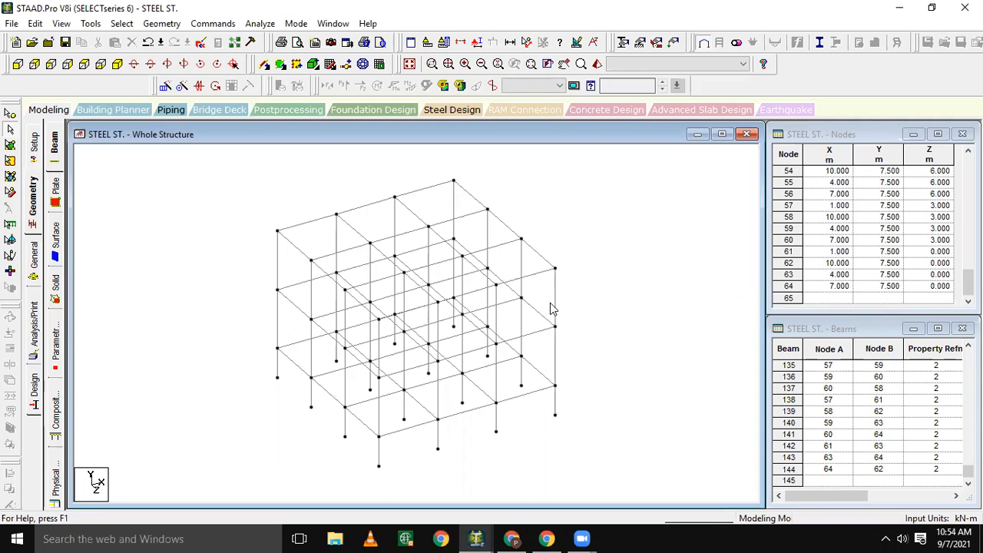
Repeat the missing property check on the frame through selection by missing attributes.
click(123, 24)
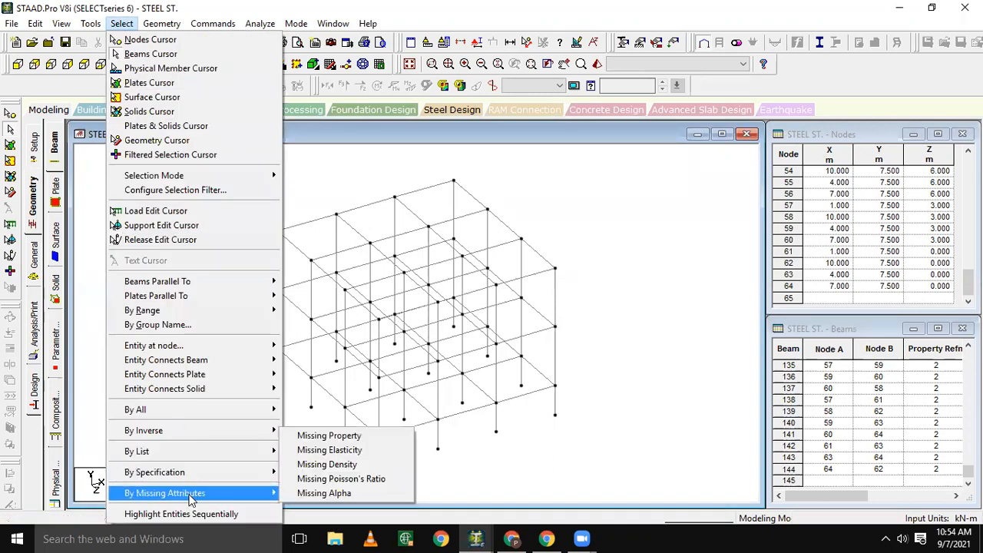
key(Return)
click(120, 24)
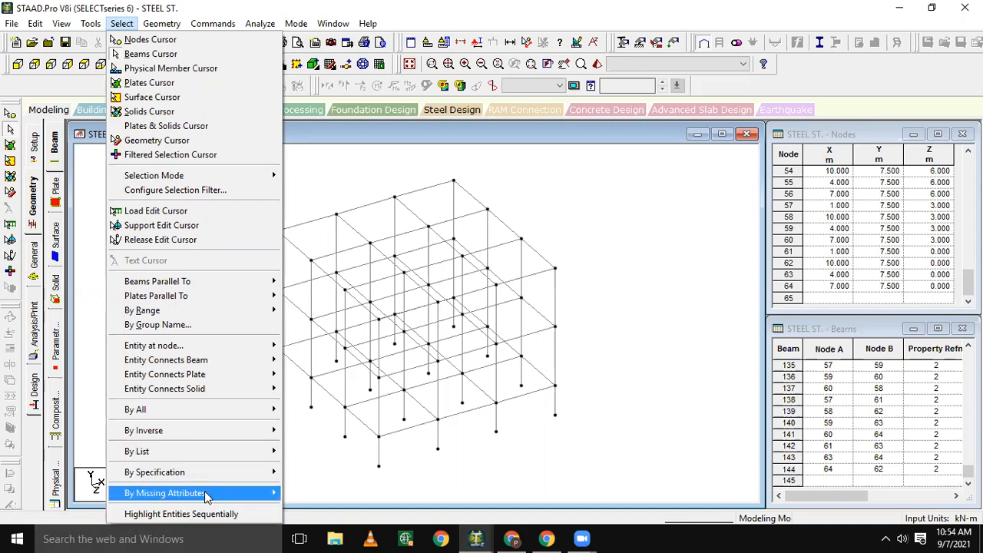
mouse_move(204, 491)
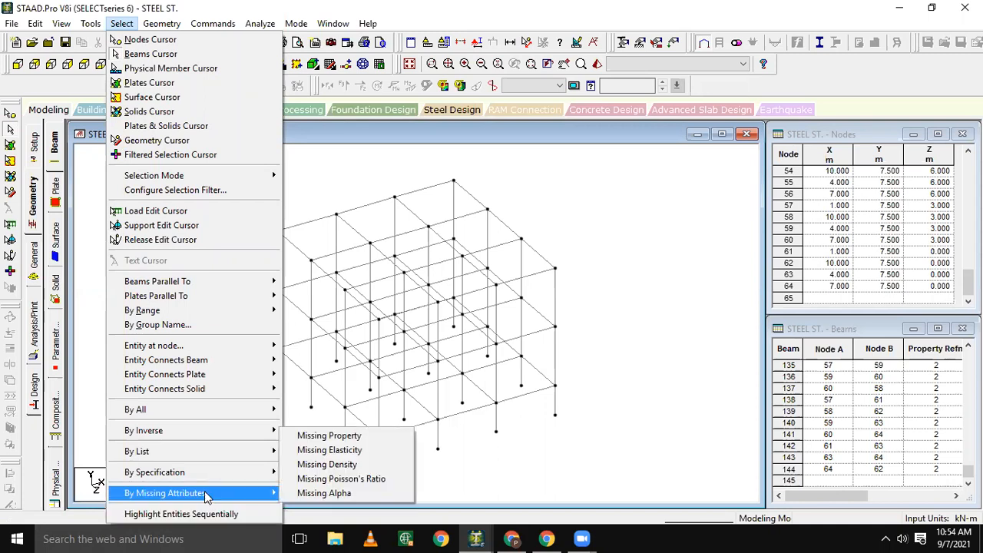
click(299, 436)
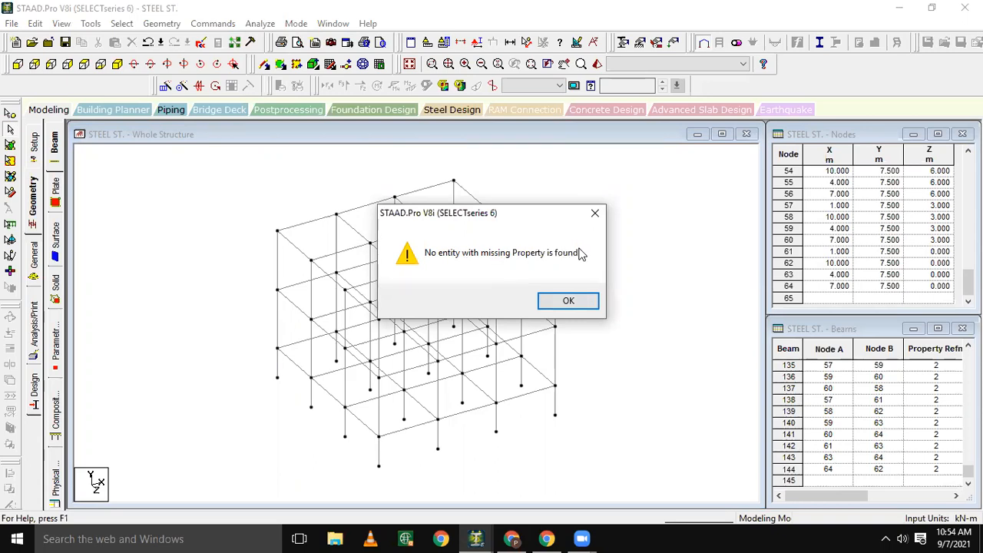
Dismiss the missing property report and clear any selection in the whole structure view.
click(596, 213)
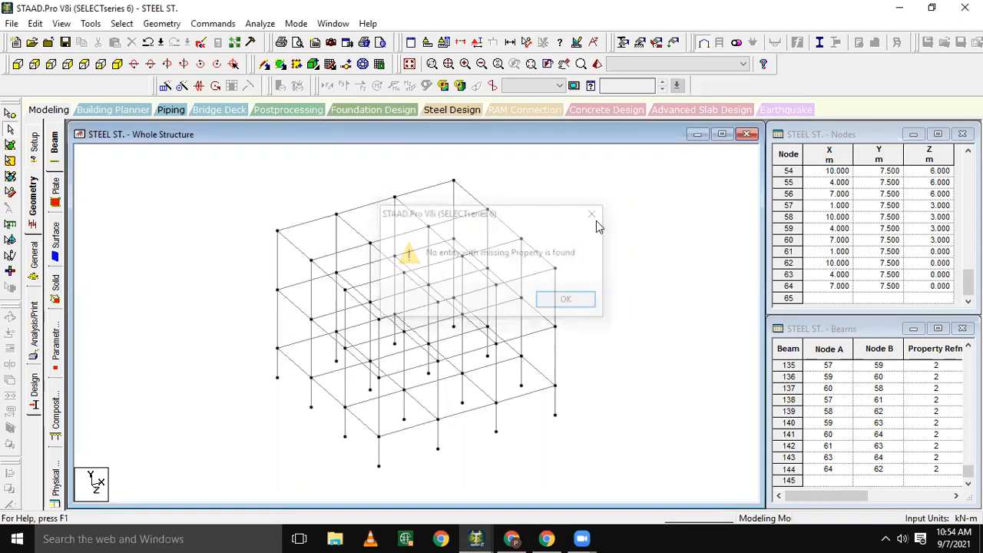
click(315, 221)
click(539, 207)
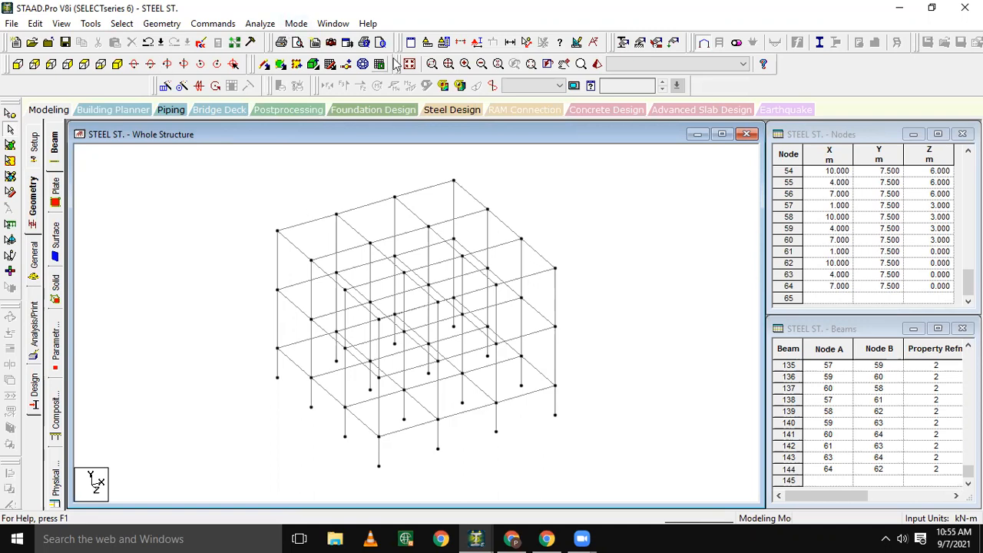
Reassign ISMB100 to the edited beam list 41 To 64 81 To 104 121 To 143, omitting beam 144, and close the properties window.
click(624, 43)
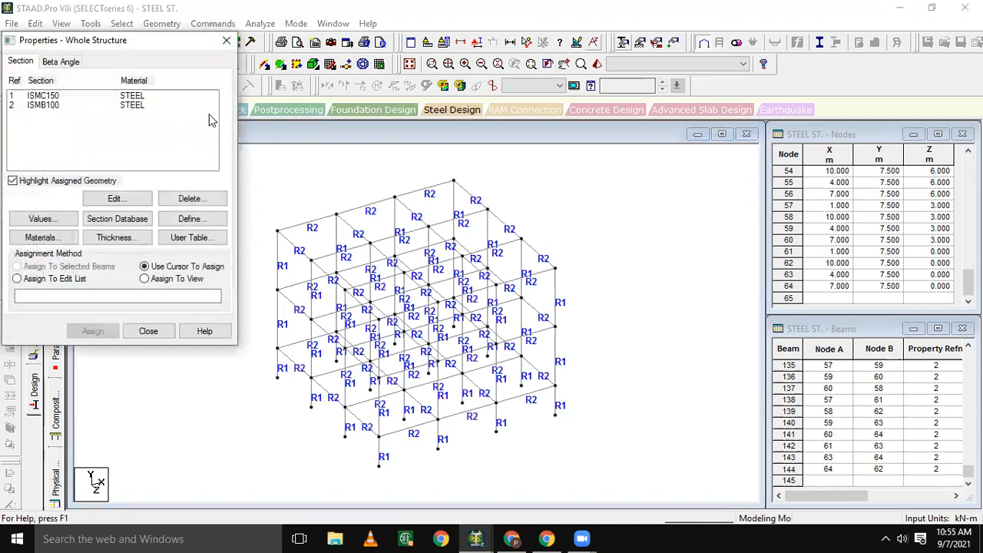
click(99, 104)
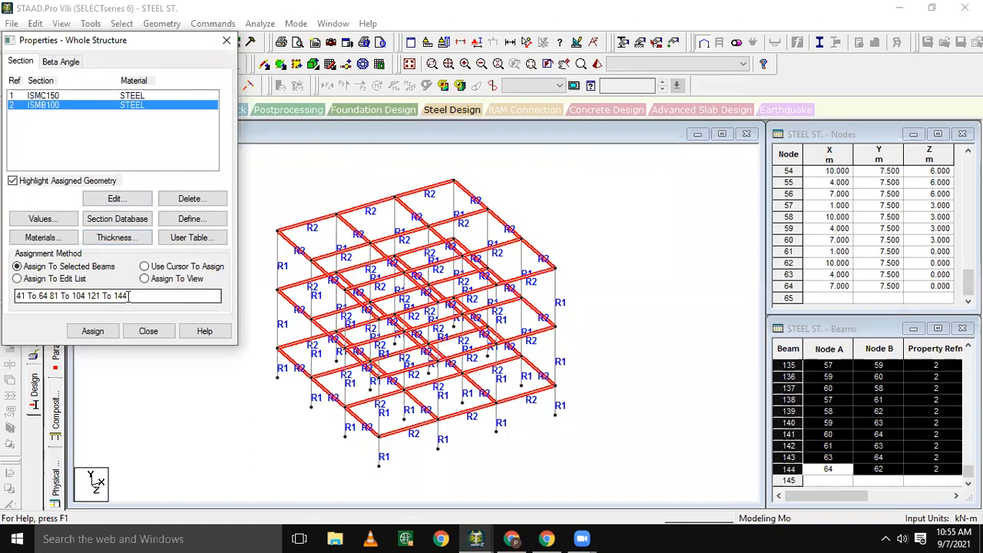
click(130, 297)
key(BackSpace)
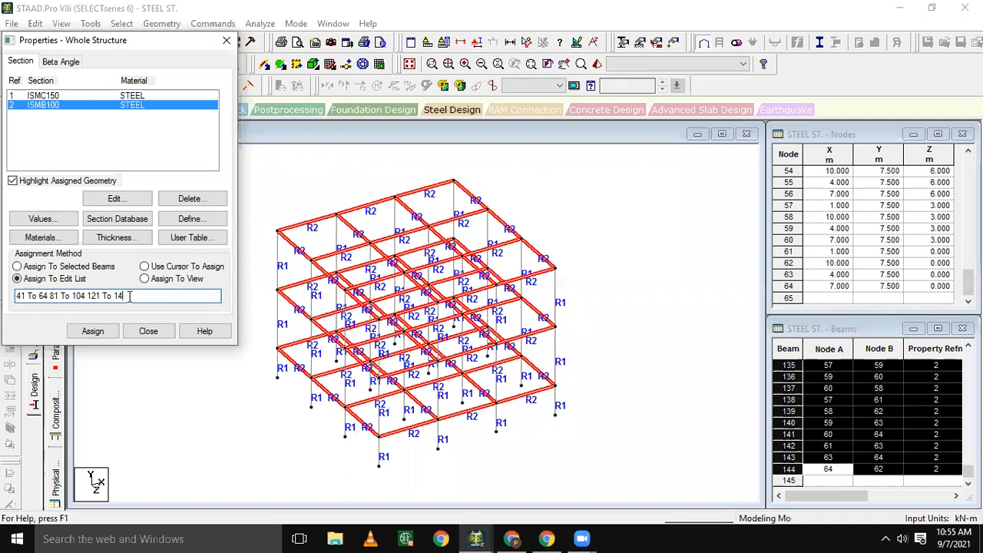
text(3)
click(93, 331)
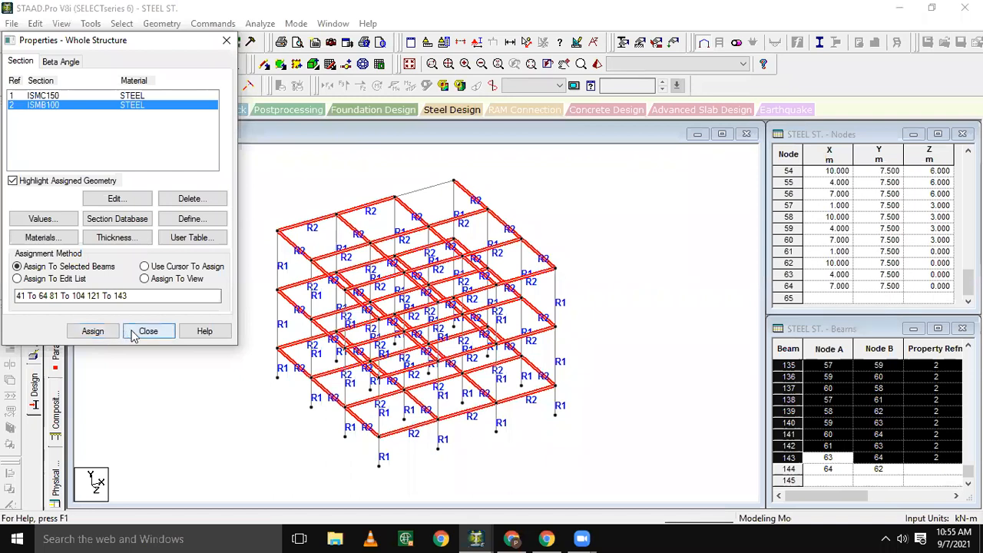
click(137, 331)
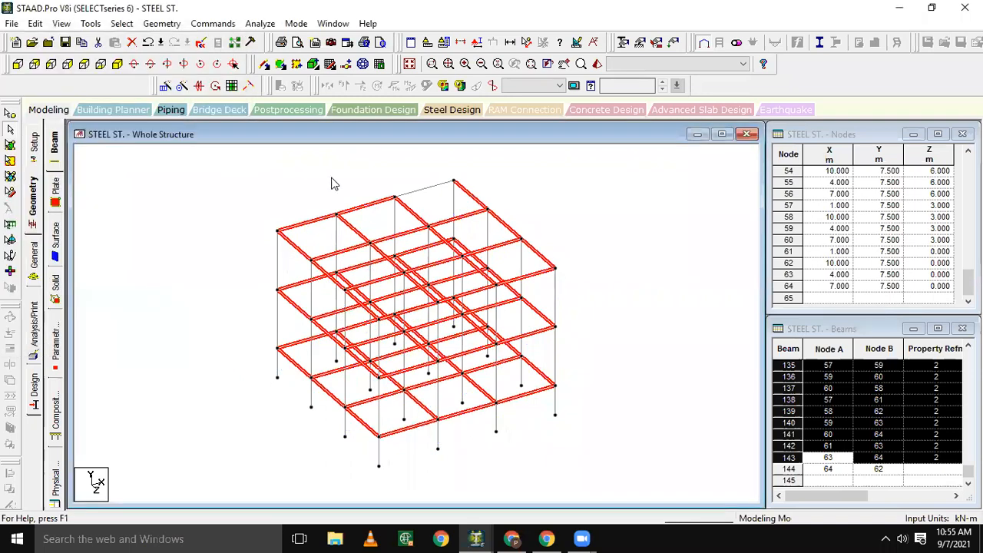
Clear the beam selection, select all entities with a missing property to locate them in the frame, and deselect them.
click(426, 190)
click(293, 185)
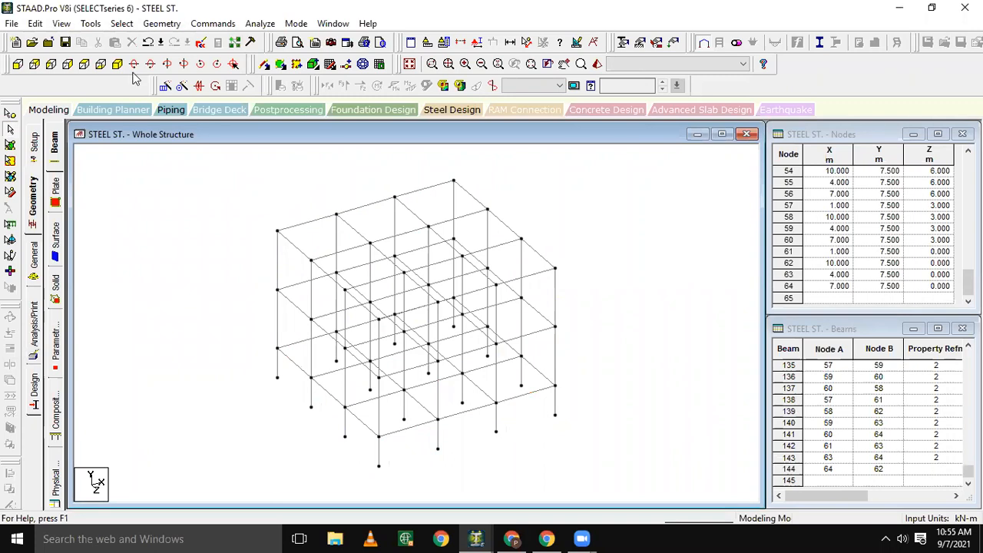
click(122, 24)
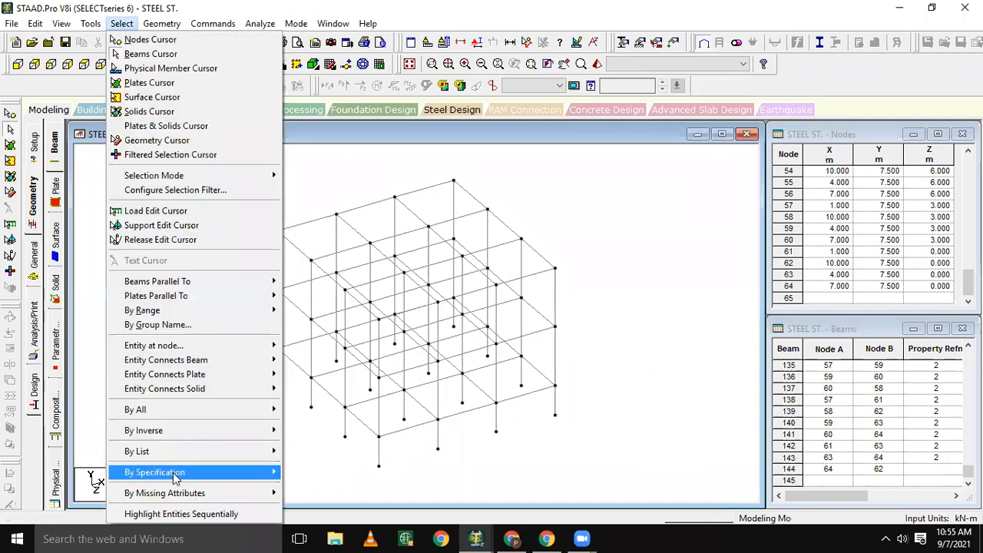
mouse_move(175, 493)
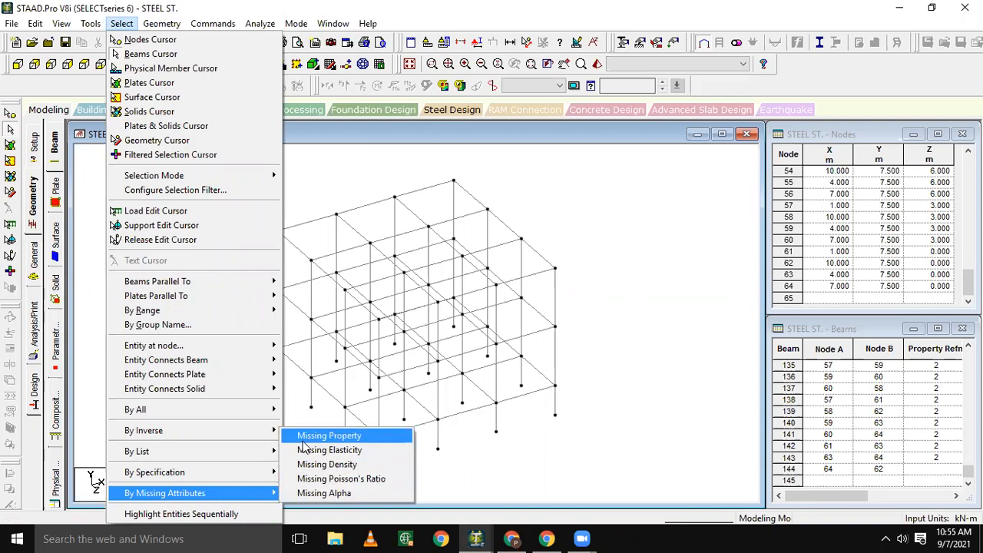
click(329, 436)
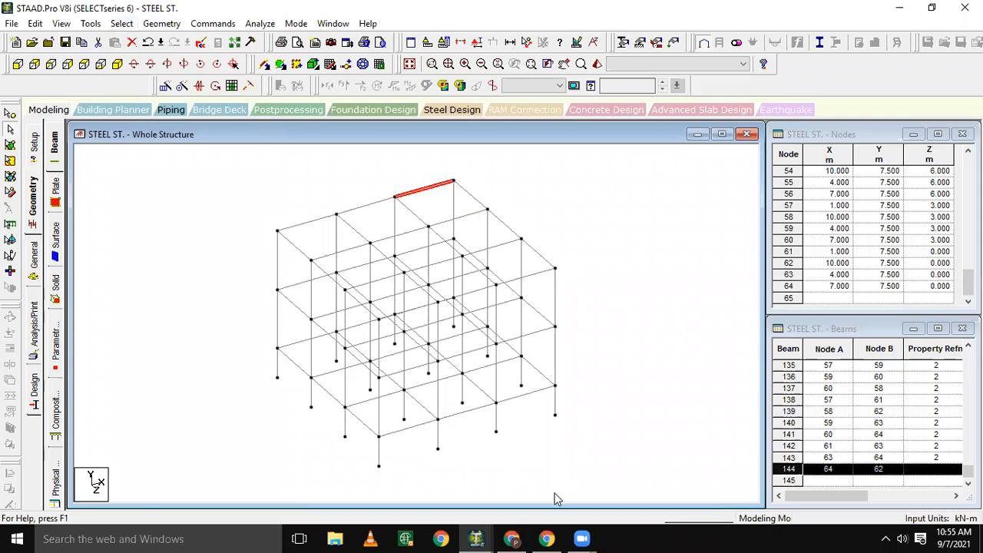
click(548, 205)
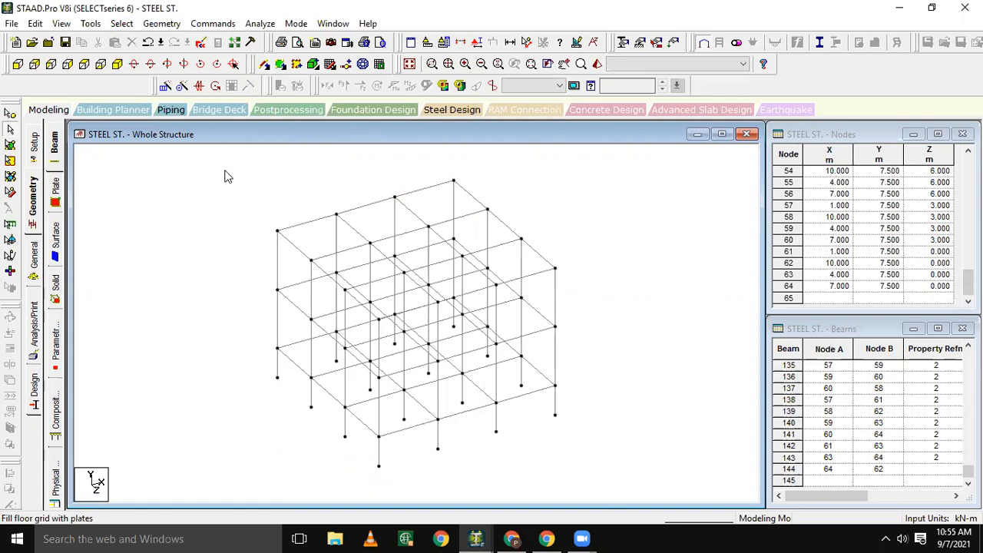
Bring up the options for selecting entities by missing attributes again.
click(121, 23)
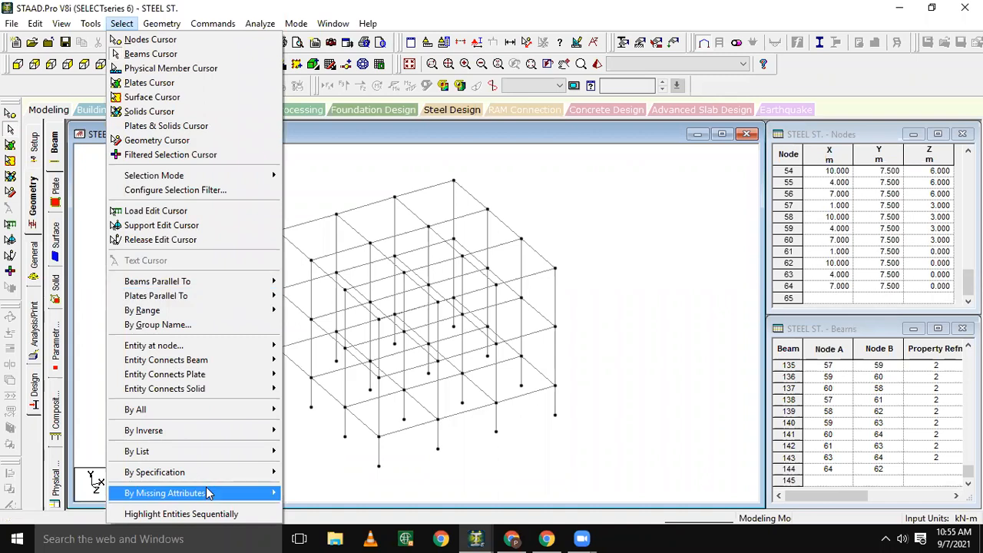
mouse_move(207, 492)
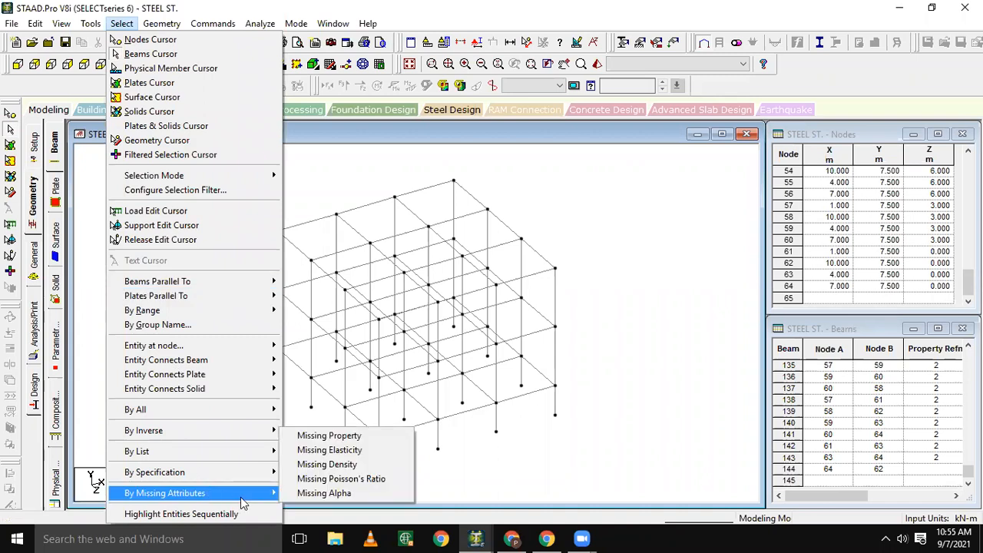